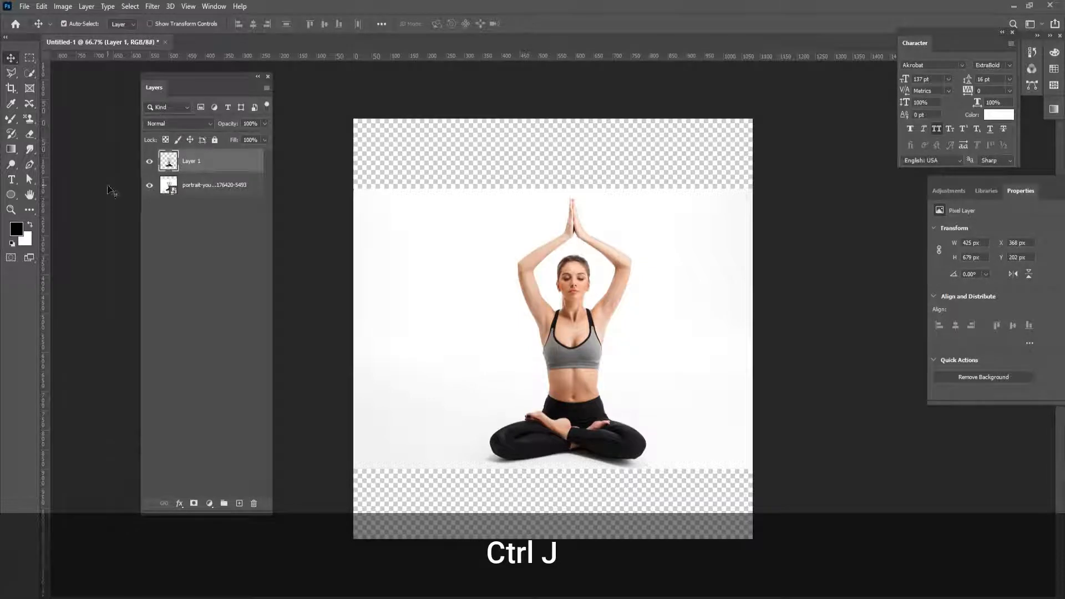
Hide the original portrait layer so only the cut-out woman on Layer 1 shows.
click(149, 185)
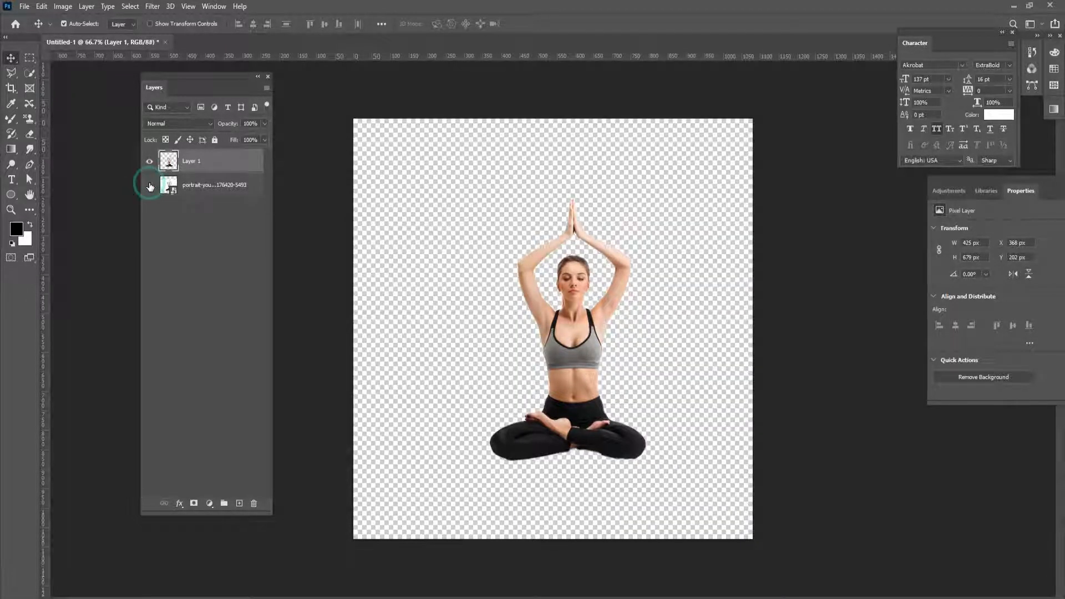
click(149, 186)
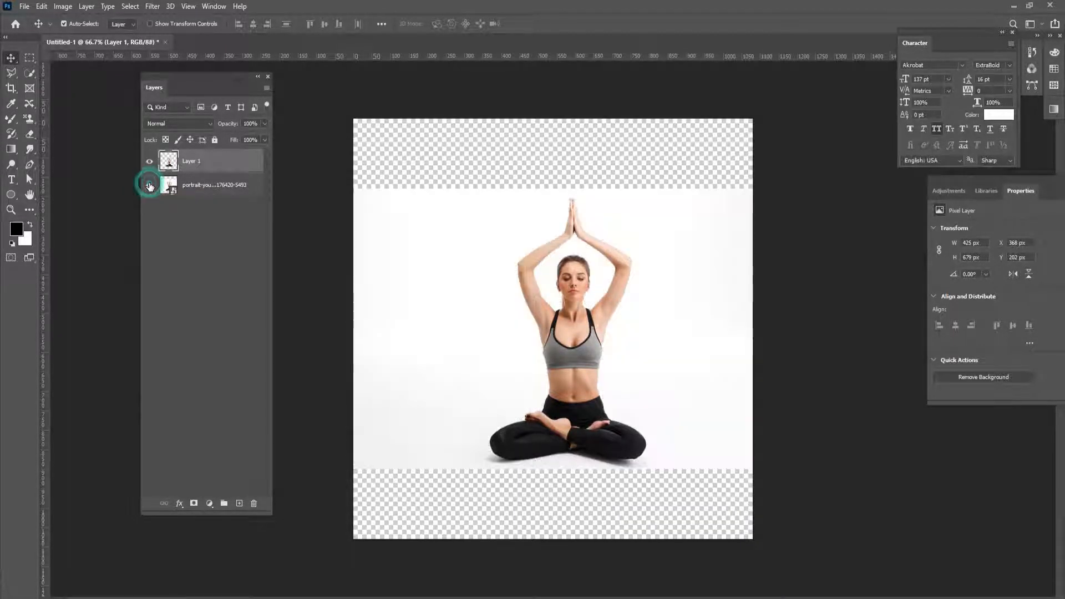
click(150, 188)
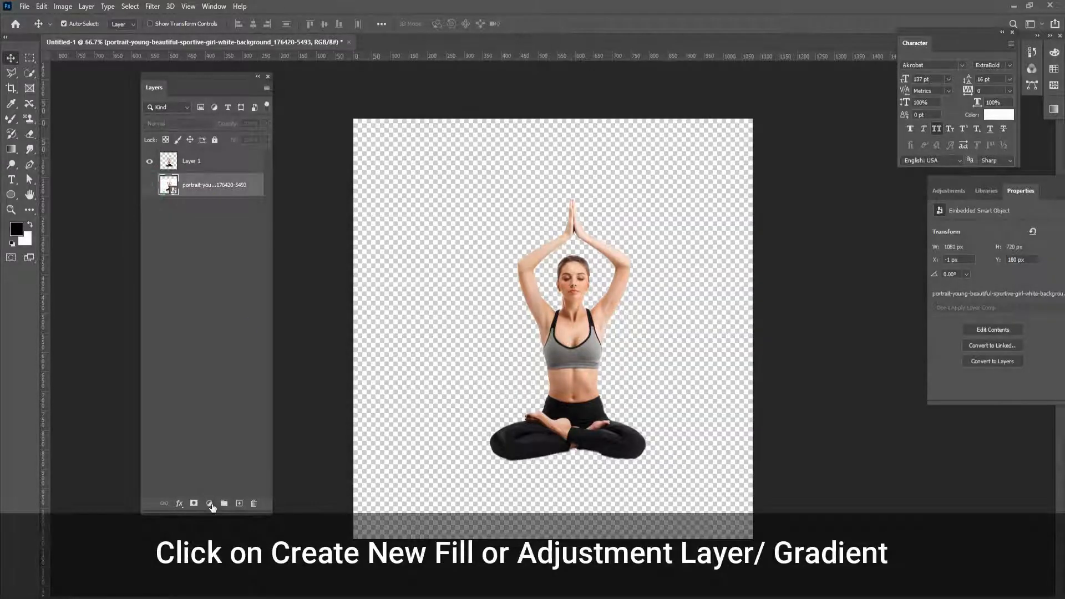
Add a Gradient fill layer beneath the cut-out woman using the turquoise-to-blue "circuler stretch photo" preset.
click(209, 504)
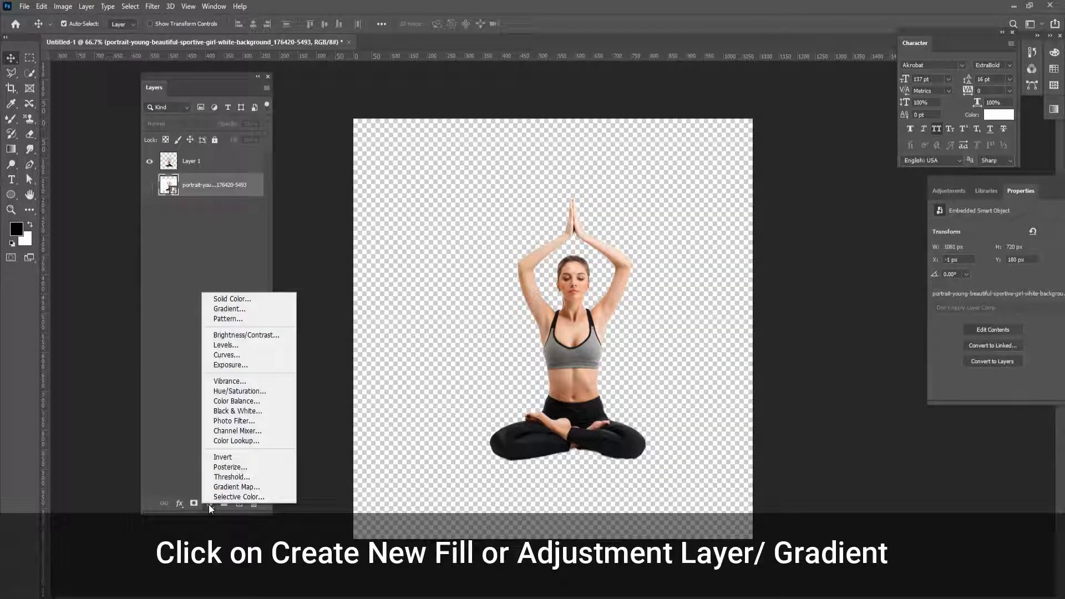
click(222, 311)
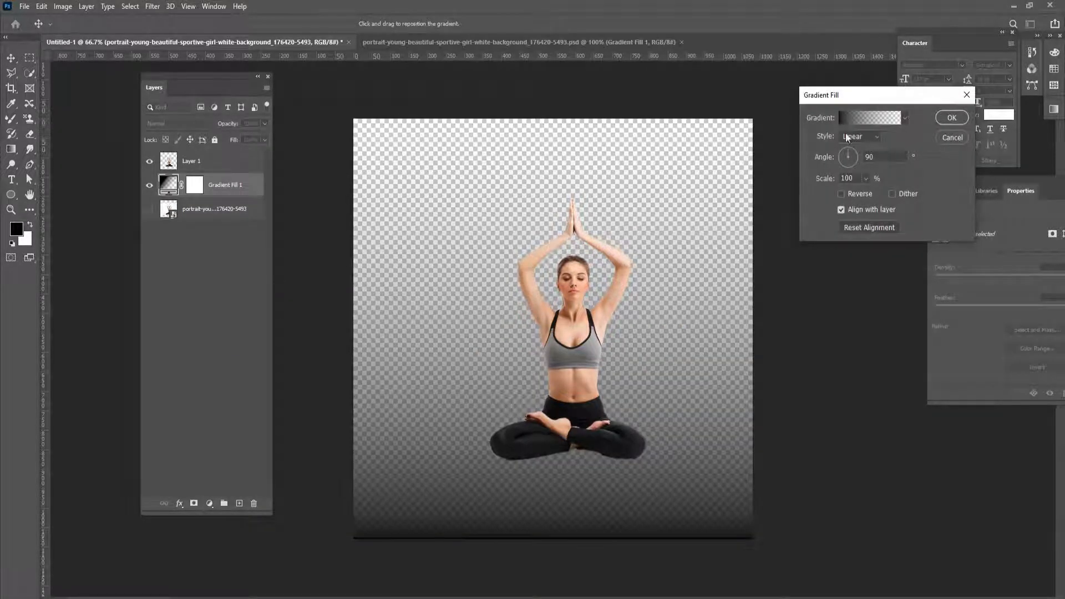
click(861, 115)
click(826, 266)
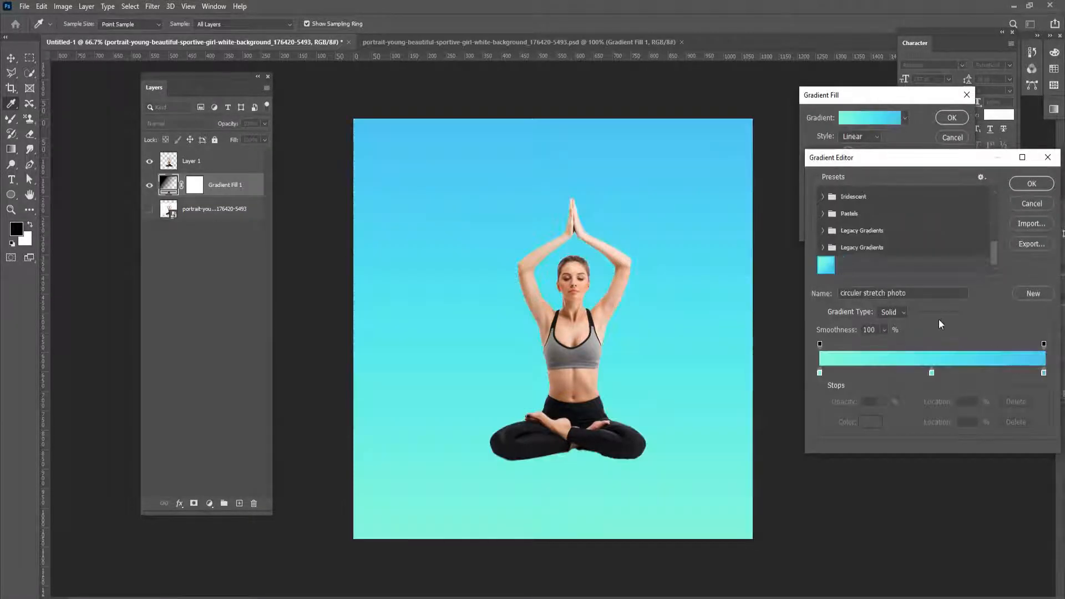
Check the hex colours of the gradient's start, middle and end colour stops.
double_click(820, 373)
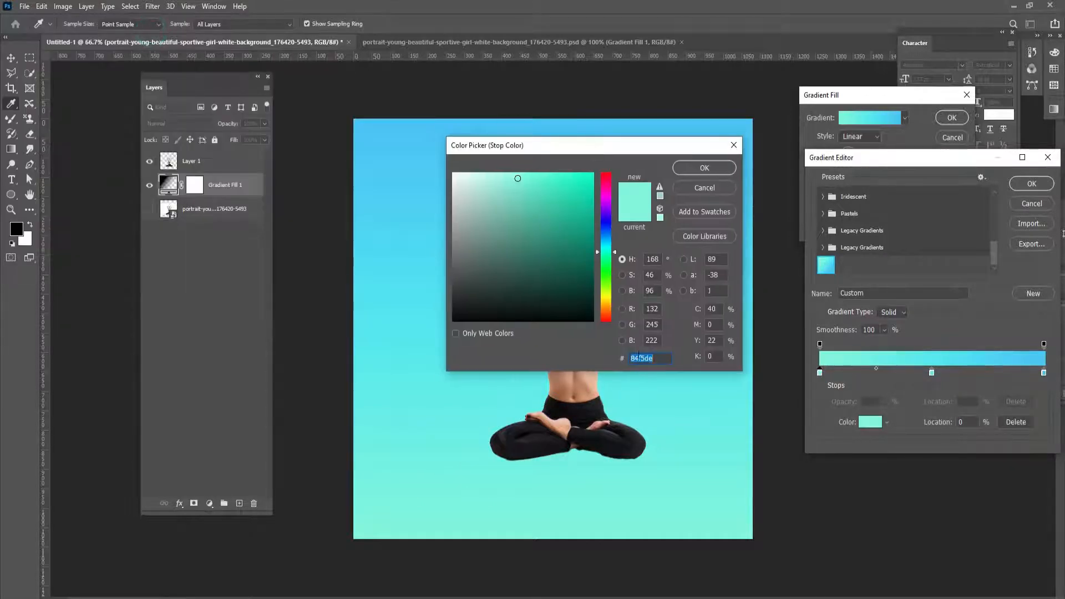
click(703, 190)
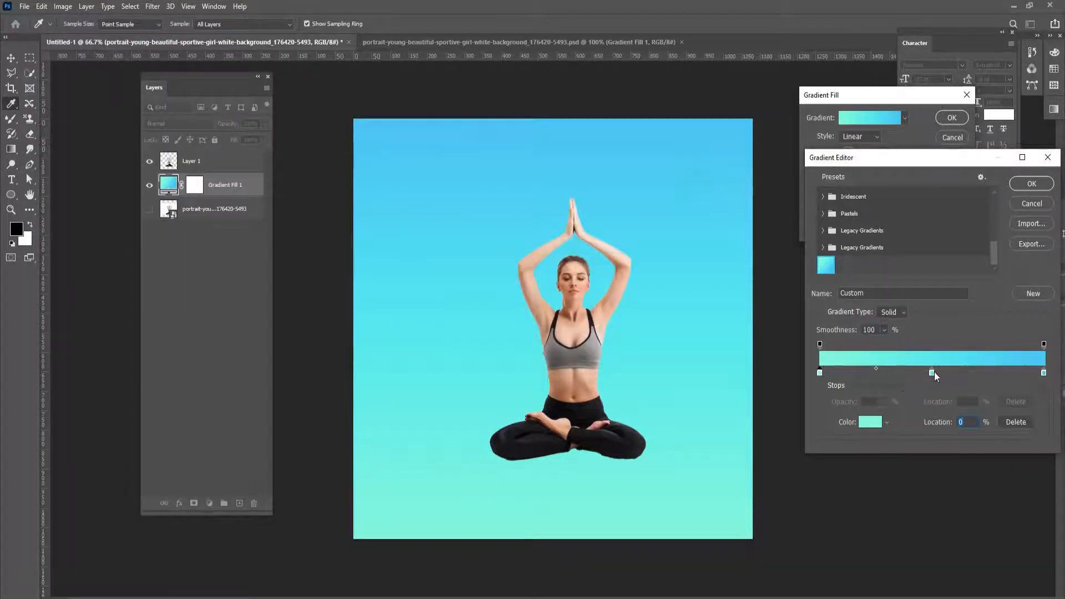
double_click(933, 372)
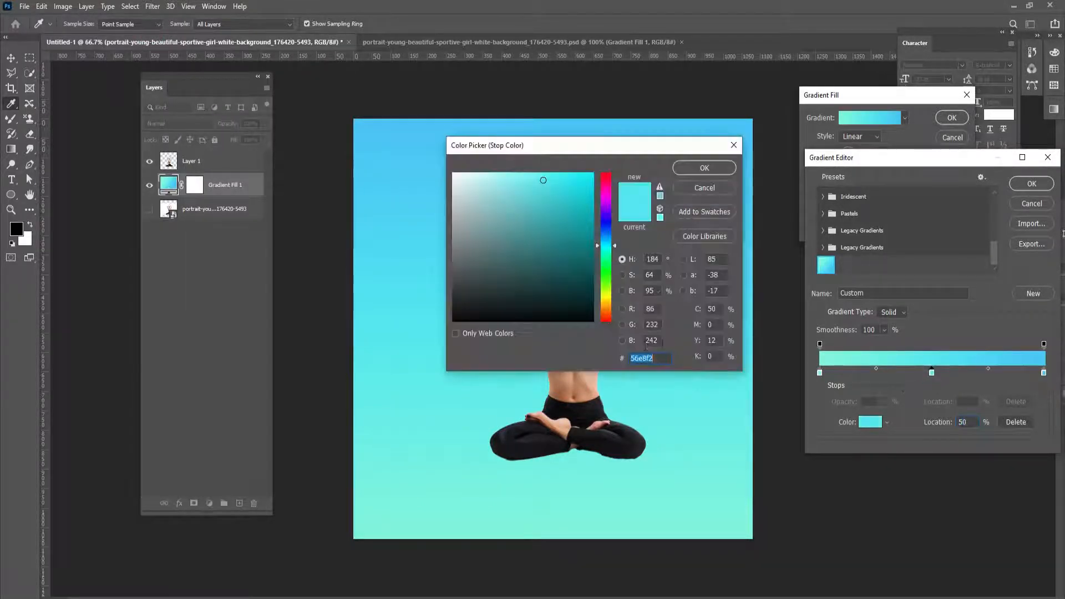
click(702, 191)
double_click(1044, 373)
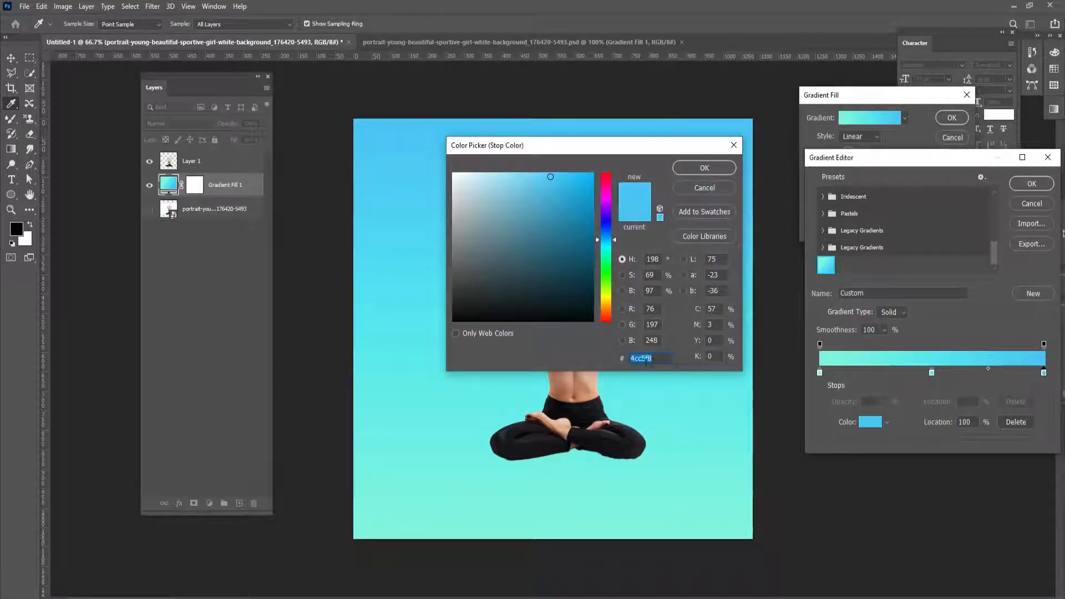
click(713, 188)
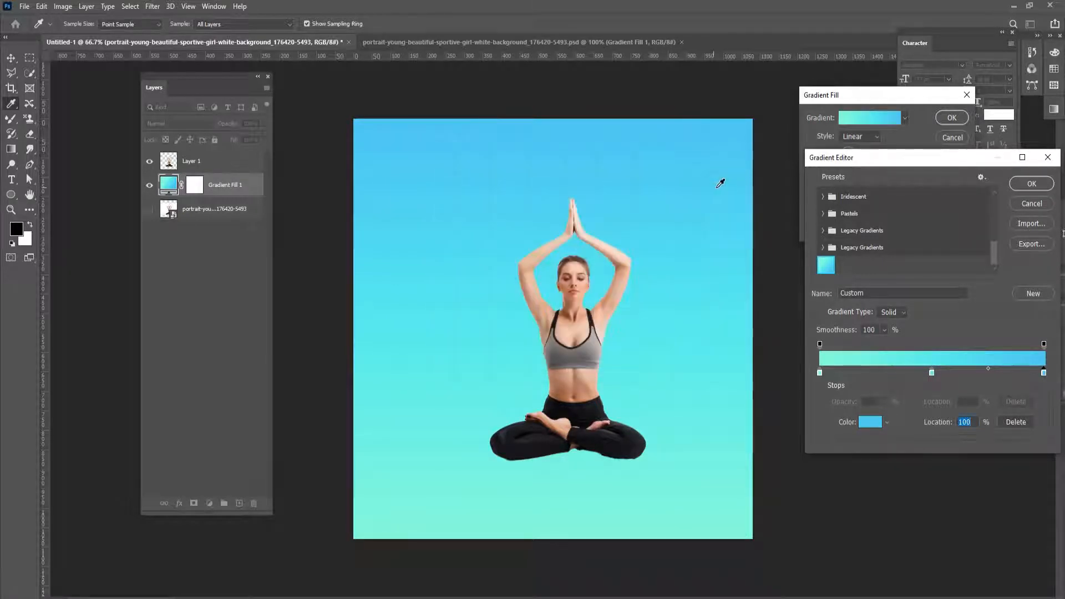
Accept the gradient colours and apply the gradient fill with the Radial style.
click(1030, 183)
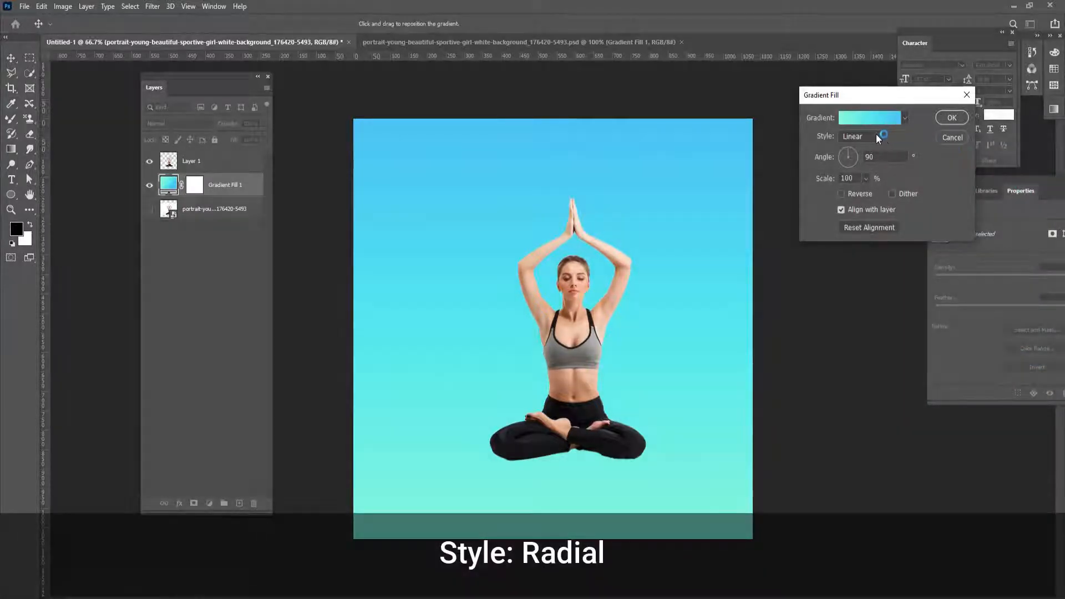
click(875, 136)
click(852, 158)
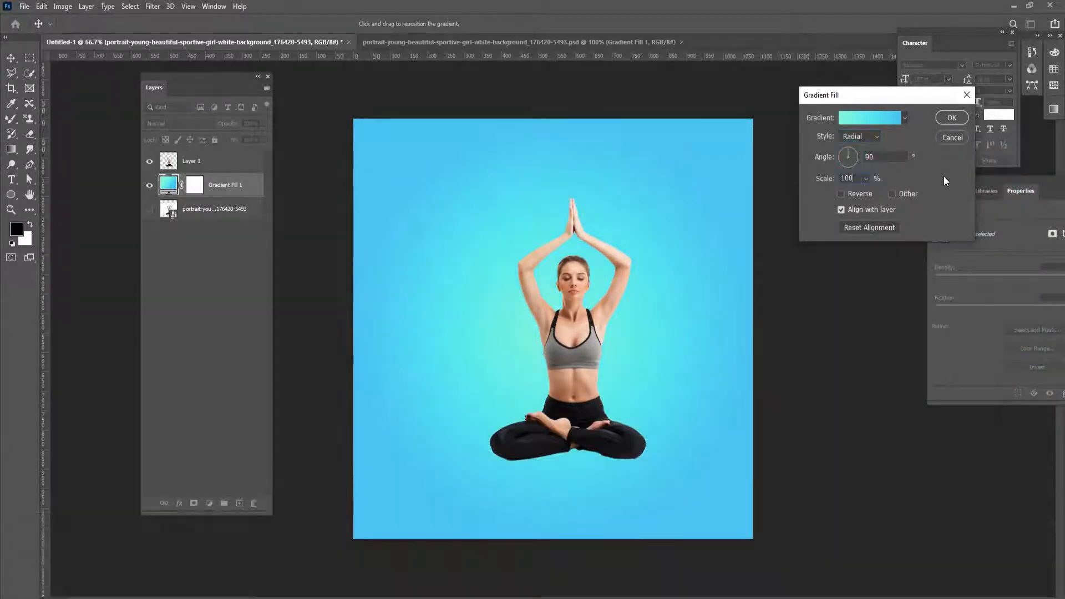
click(951, 117)
Move the cut-out woman slightly upward and centre her horizontally over the gradient background.
click(222, 163)
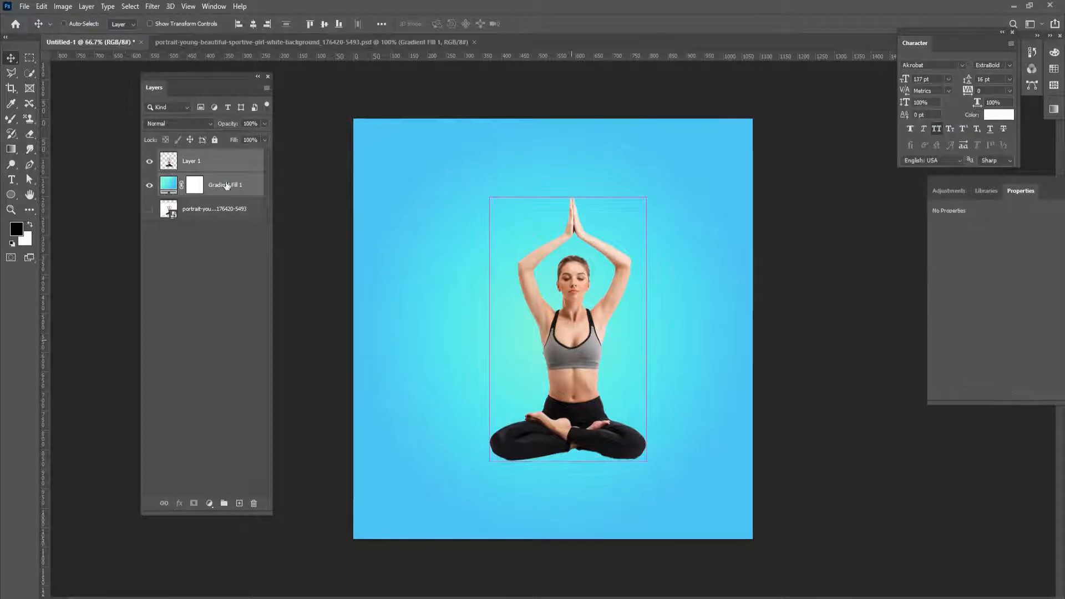
drag(586, 325, 574, 313)
click(221, 185)
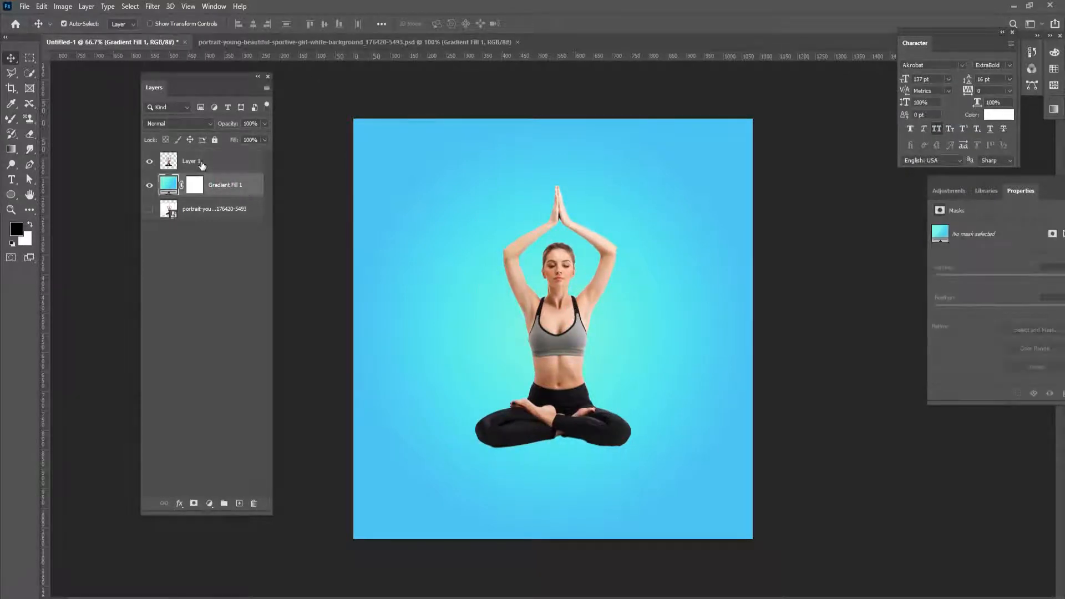
Copy a narrow rectangular strip of Layer 1, about 15 × 134 px across the shoulder strap and grey top, to a new layer.
click(201, 163)
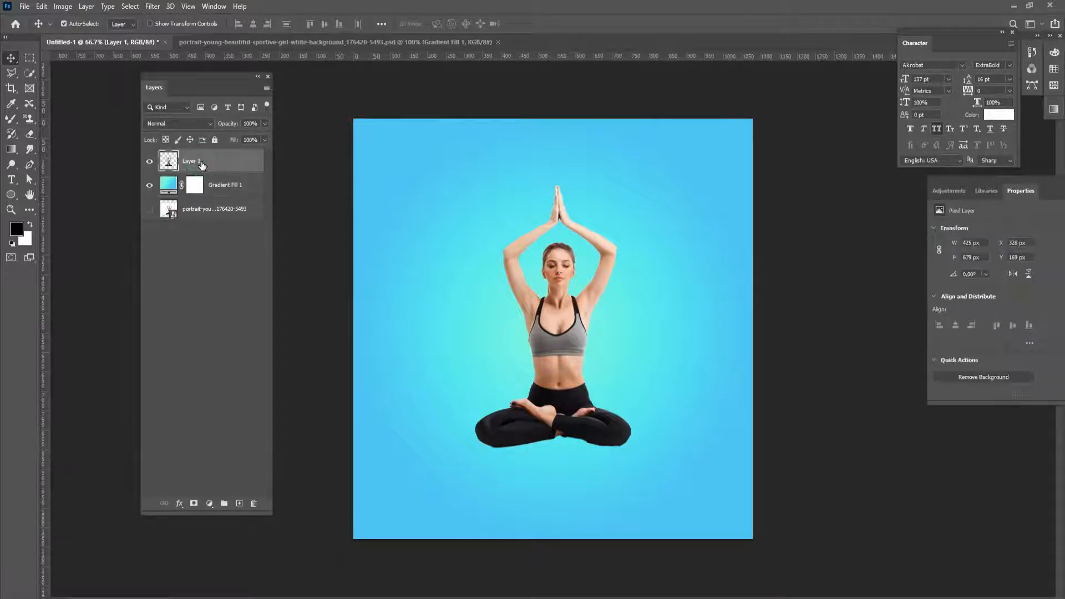
click(31, 58)
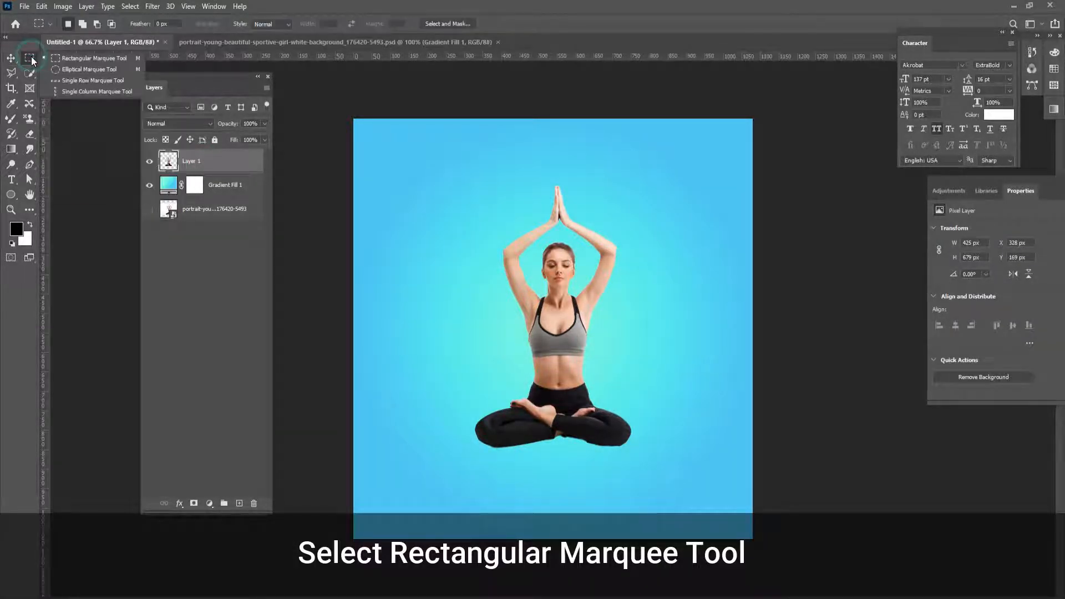
click(92, 59)
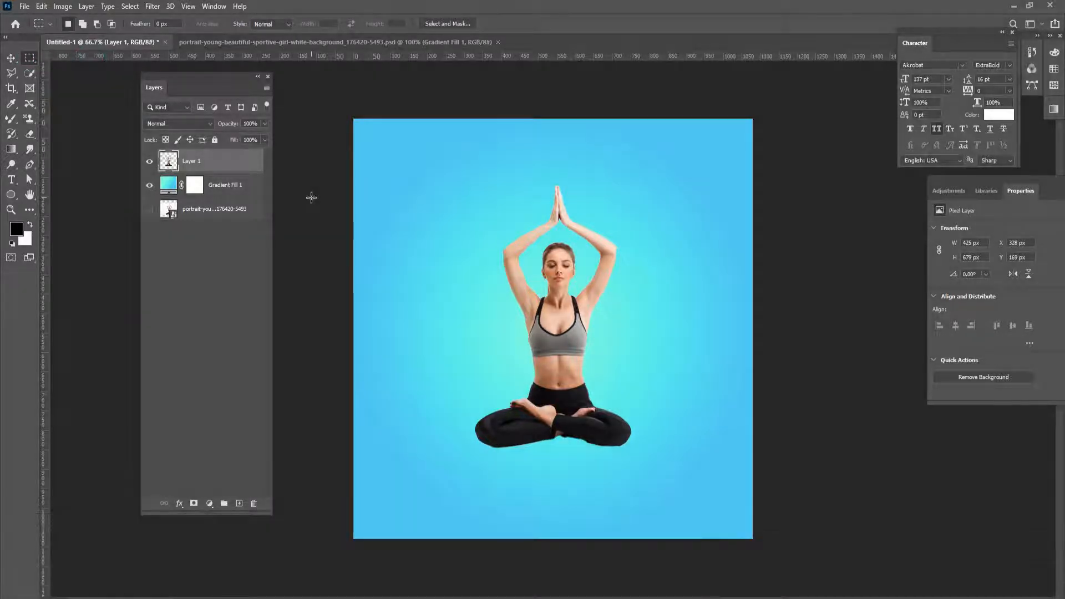
key(ctrl+1)
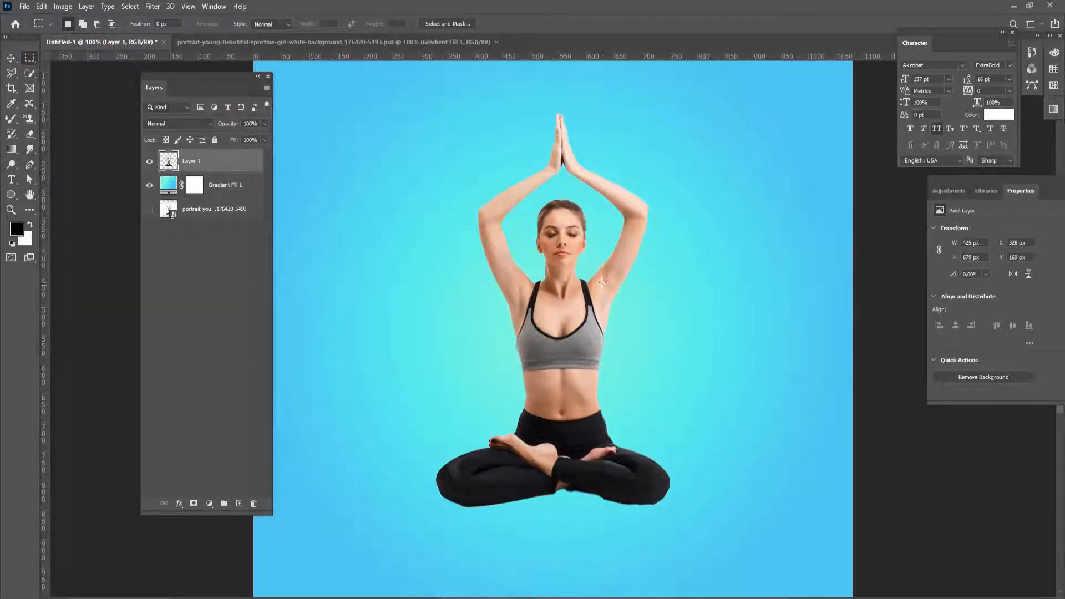
drag(588, 282, 595, 361)
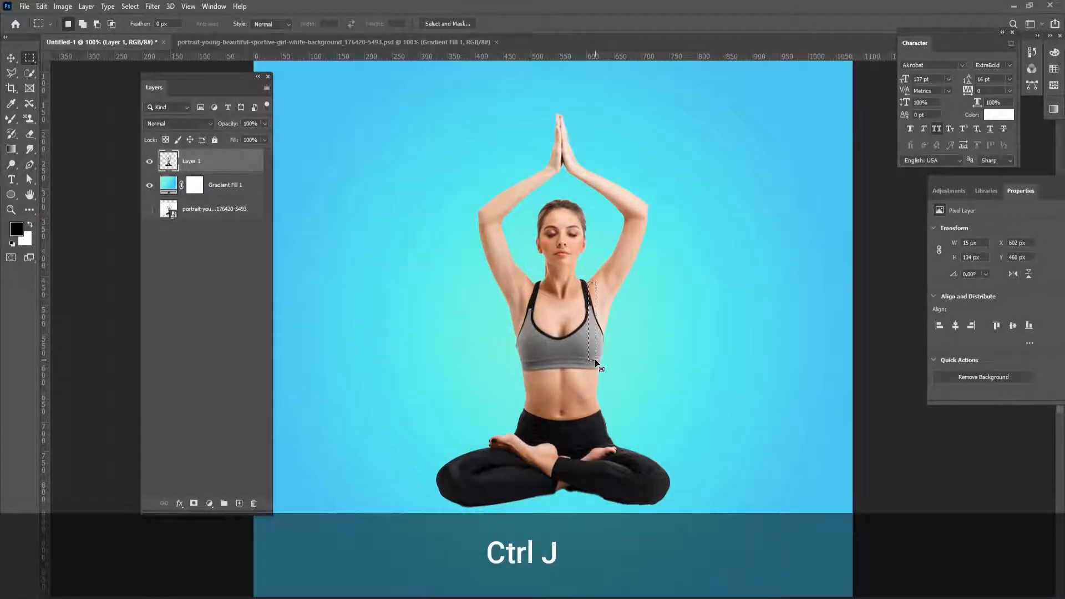
key(ctrl+j)
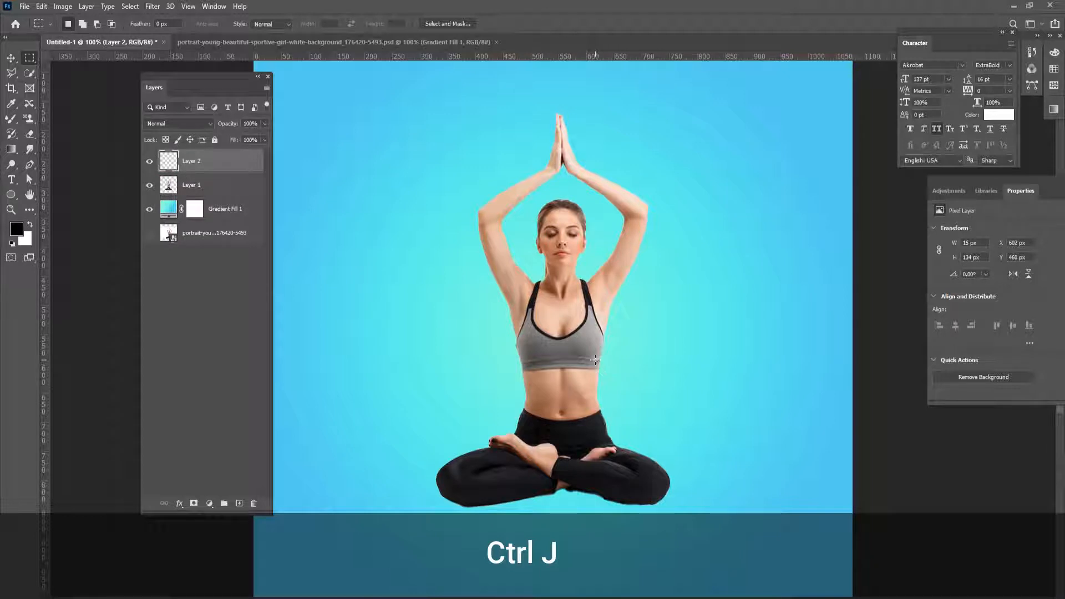
Stretch the copied strip across the full 1080 px canvas width and reduce its height to about 63 px.
key(ctrl+t)
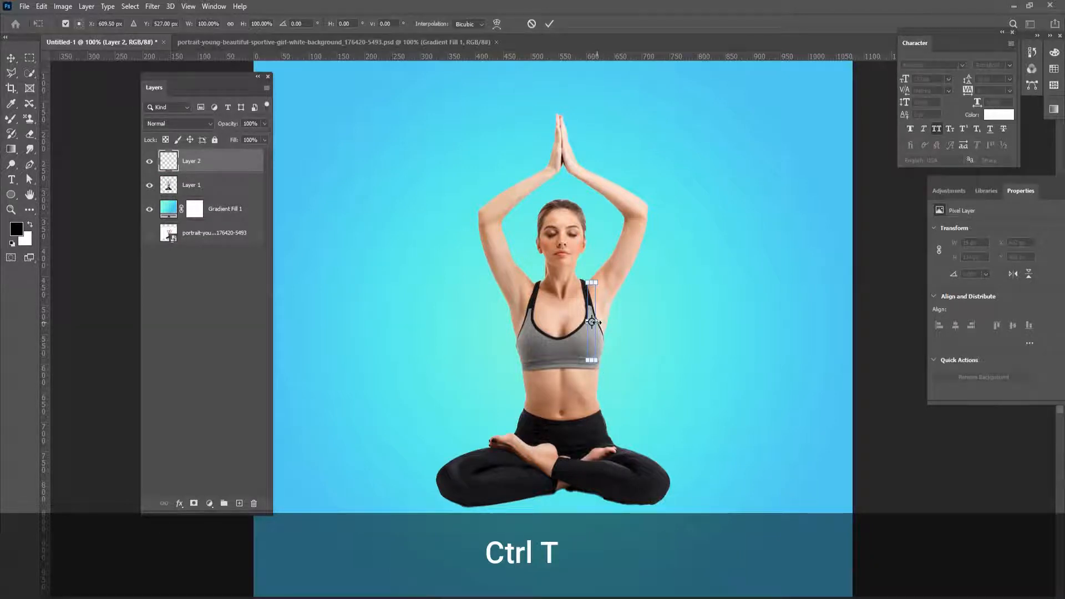
drag(594, 321, 856, 335)
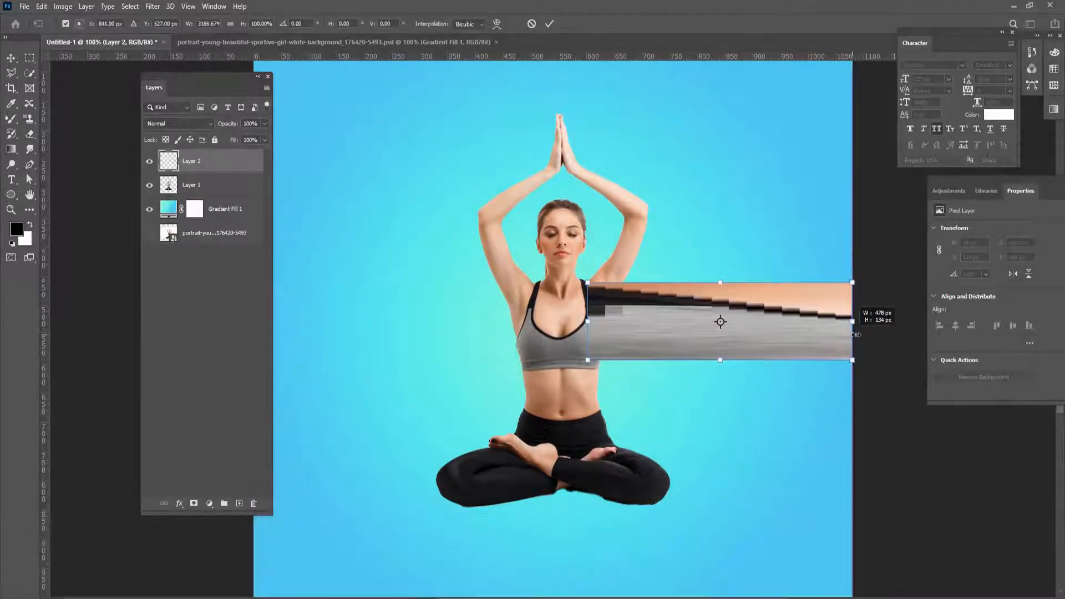
drag(585, 321, 373, 320)
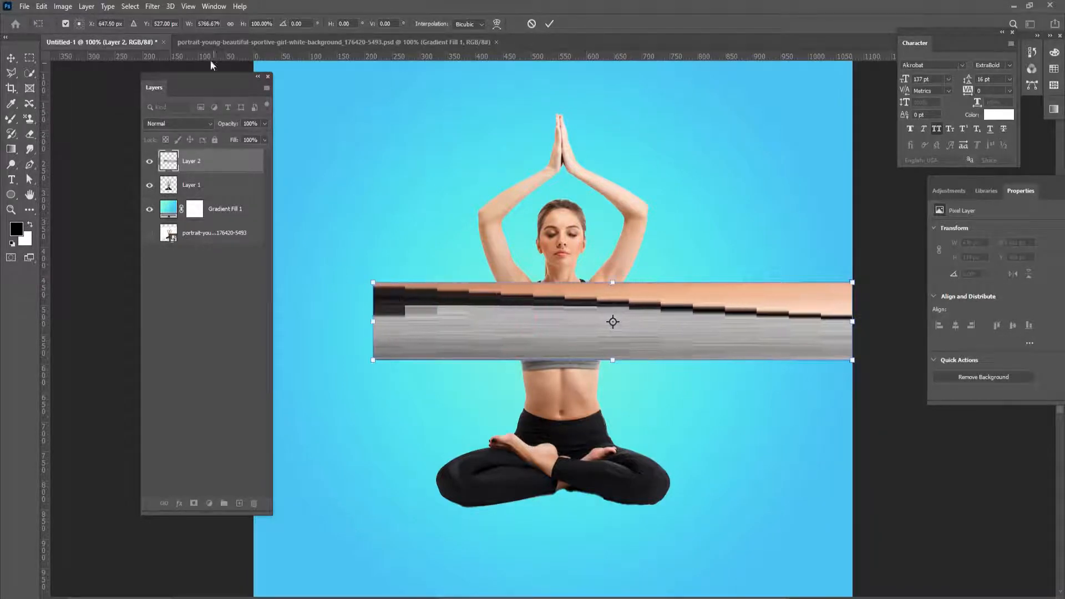
drag(217, 82, 141, 83)
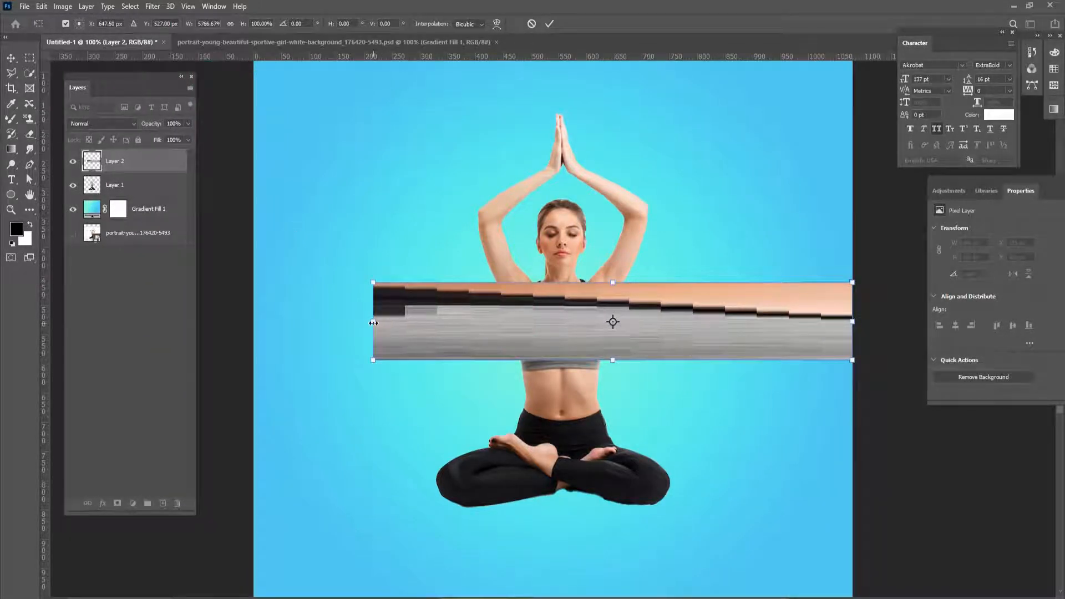
drag(373, 320, 254, 320)
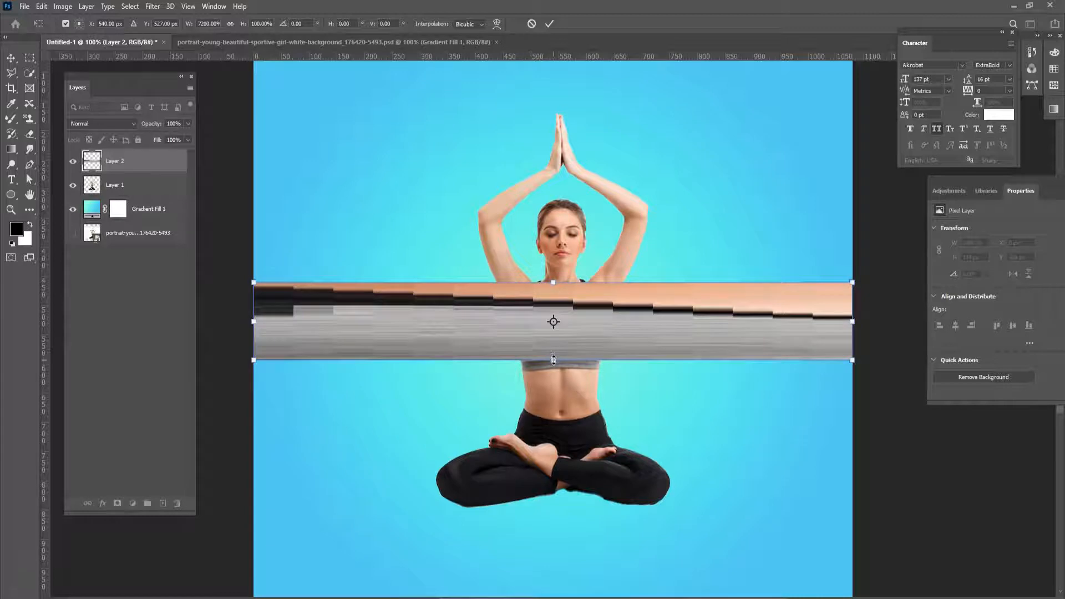
drag(553, 360, 555, 318)
key(Return)
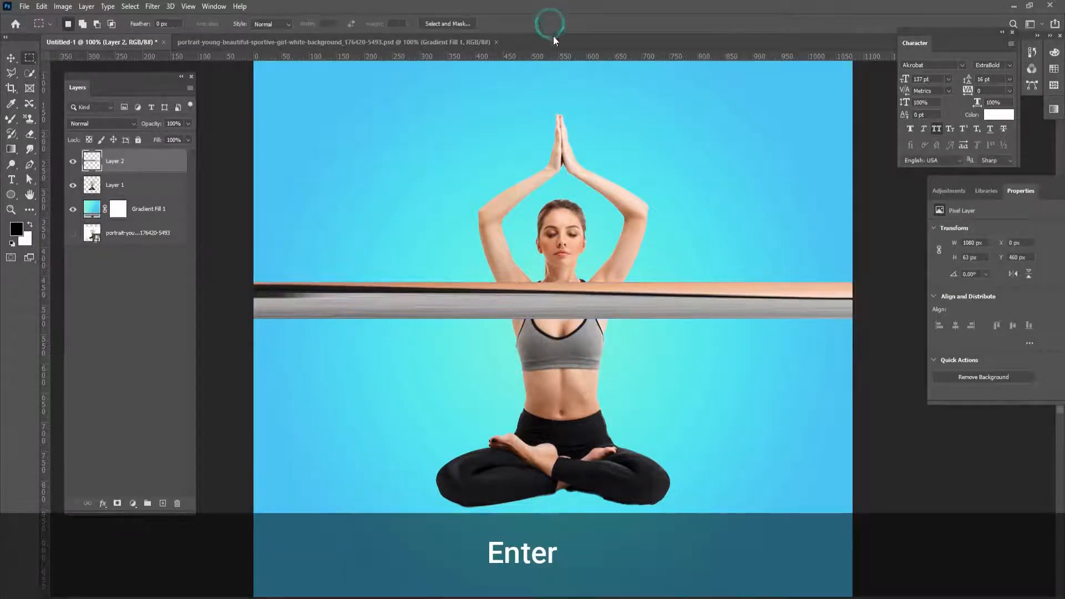
Move the stretched strip to the top edge of the canvas at X 0, Y 0.
scroll(644, 212, up, 5)
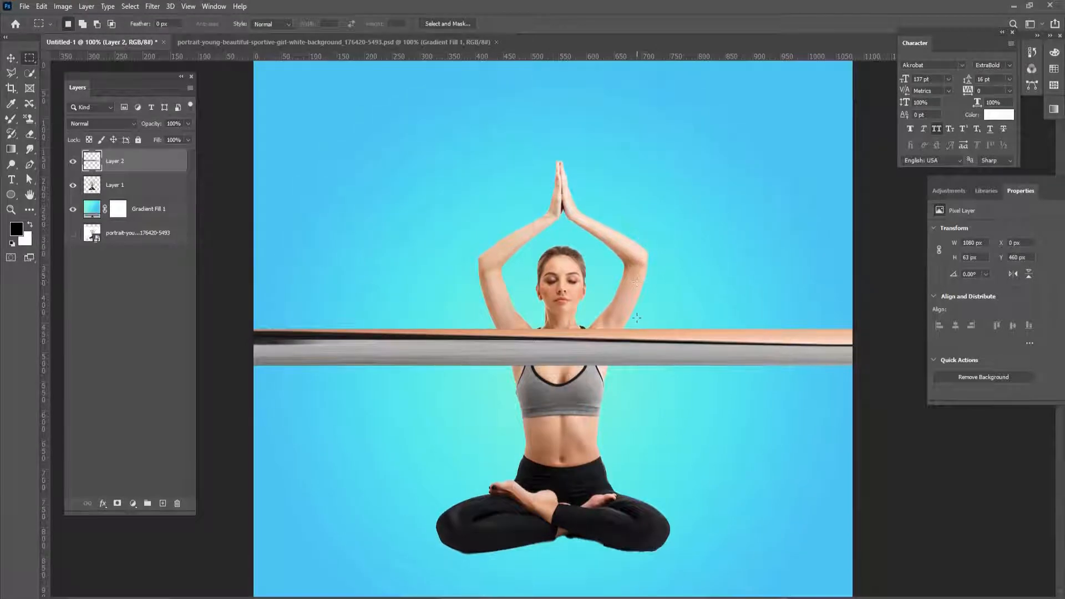
click(9, 58)
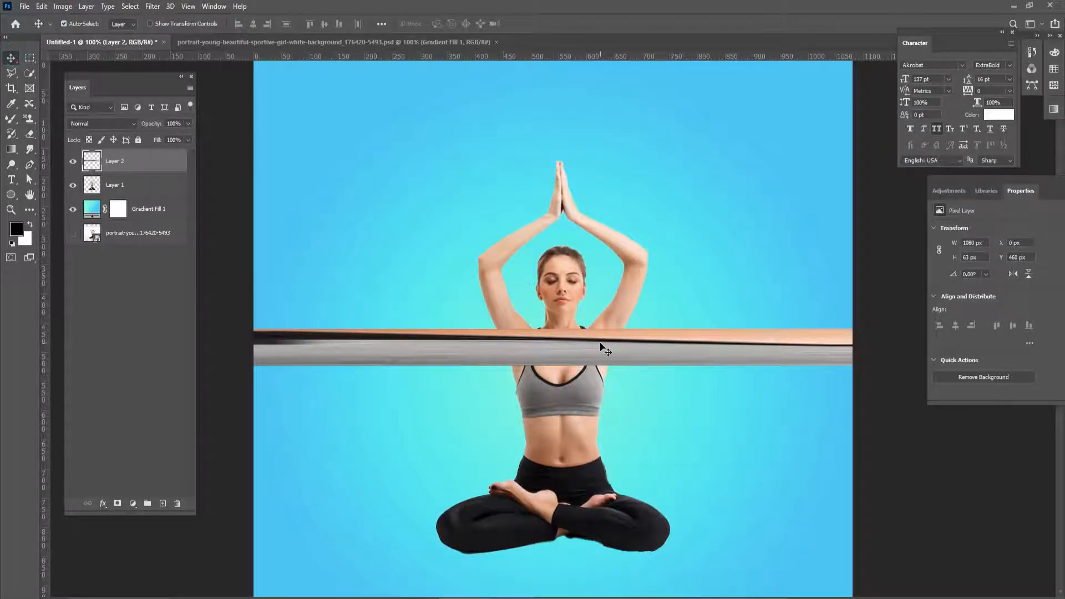
drag(601, 350, 578, 110)
scroll(616, 212, up, 5)
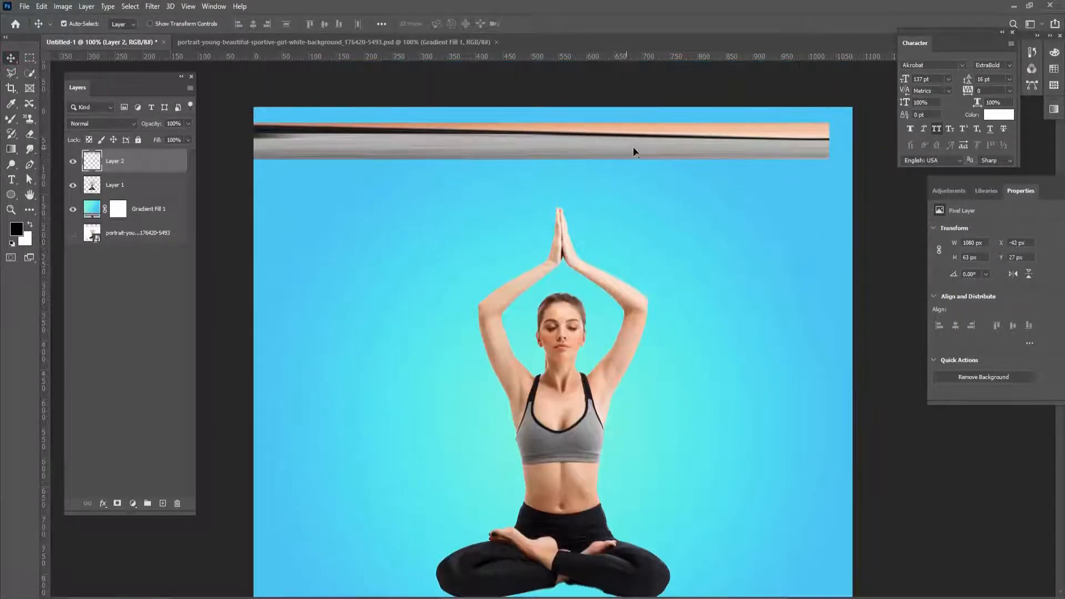
drag(629, 150, 650, 133)
Copy a narrow rectangular strip of Layer 1, about 10 × 141 px from the grey top down to the leggings, to a new layer.
scroll(658, 281, down, 5)
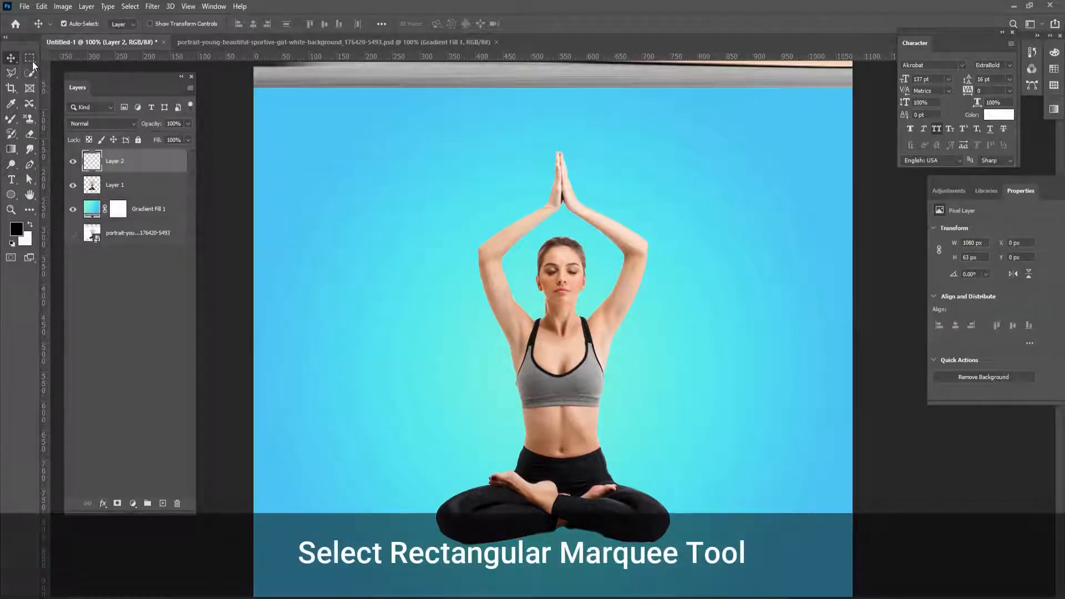
click(32, 62)
click(135, 61)
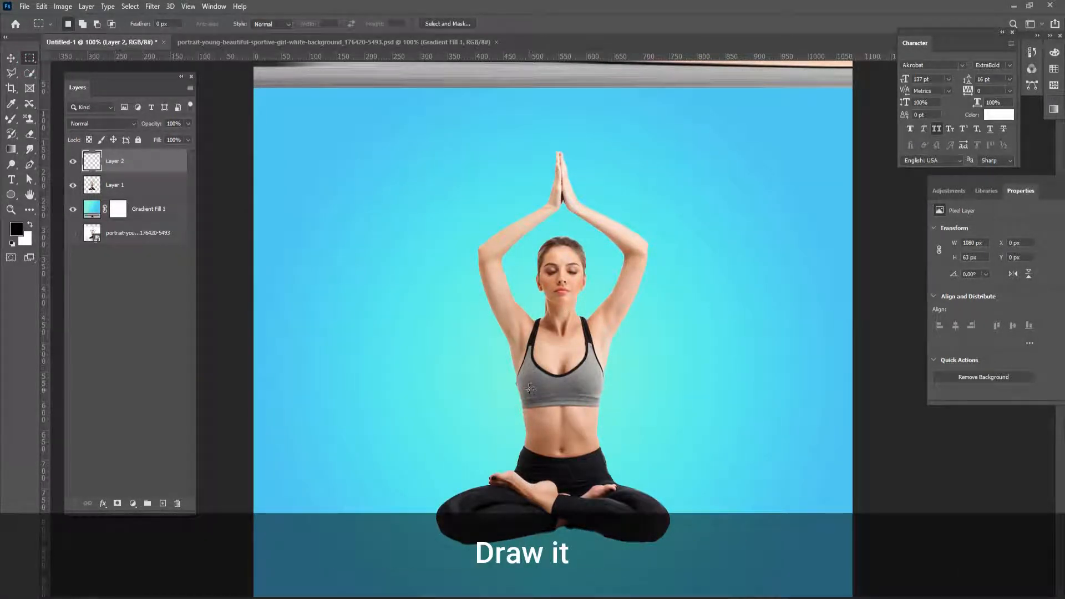
drag(528, 386, 532, 467)
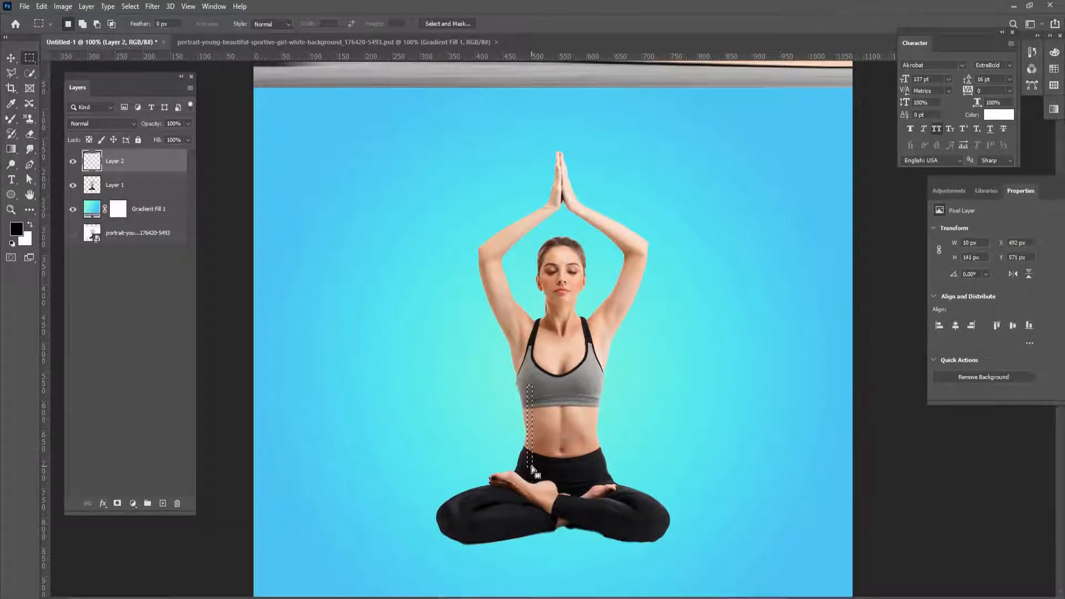
key(ctrl+j)
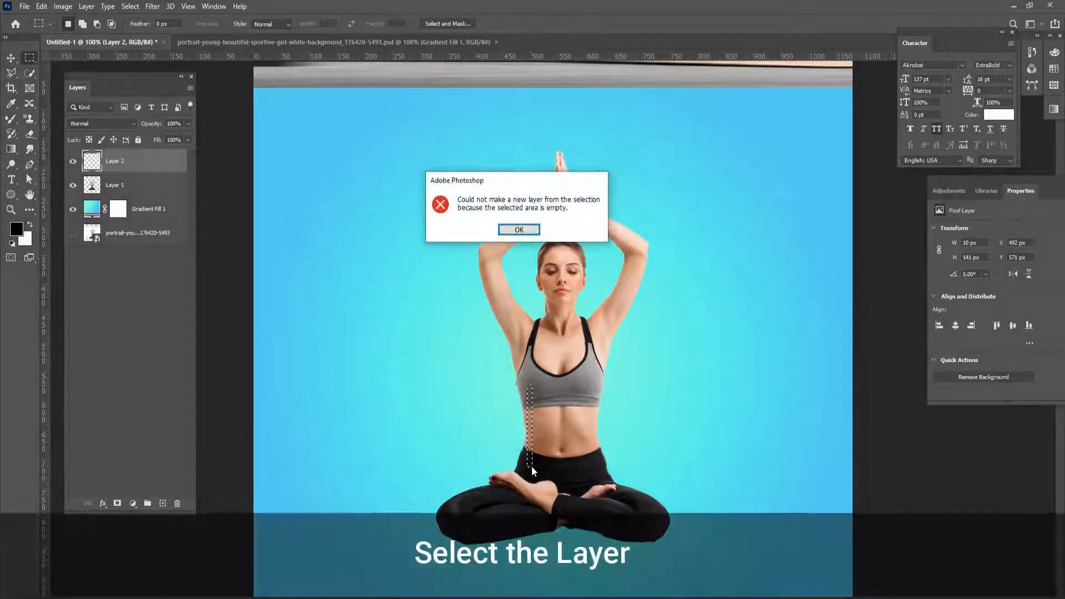
click(526, 235)
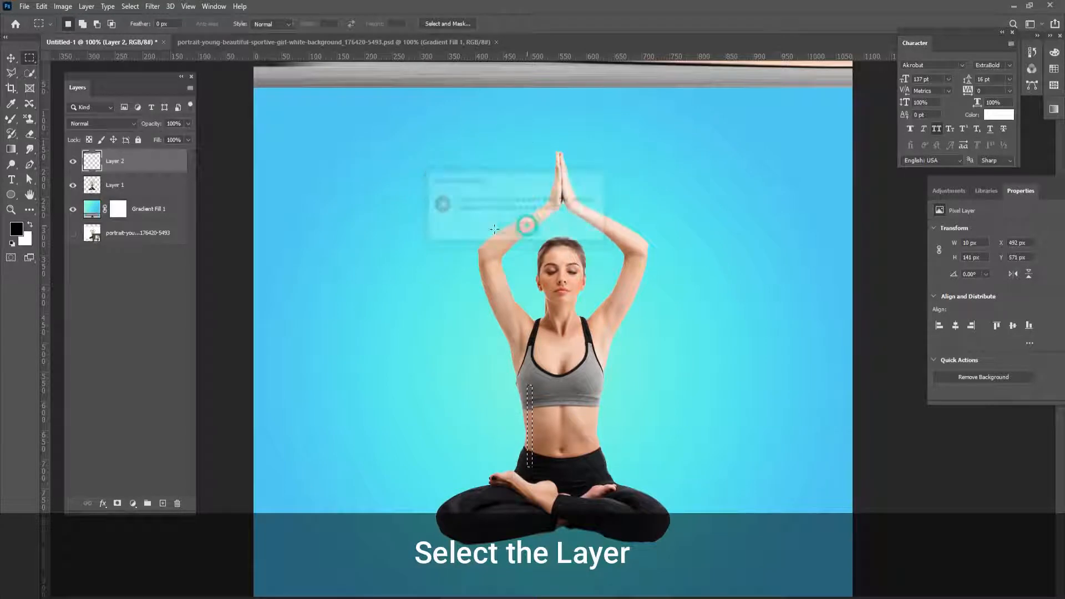
click(119, 186)
key(ctrl+j)
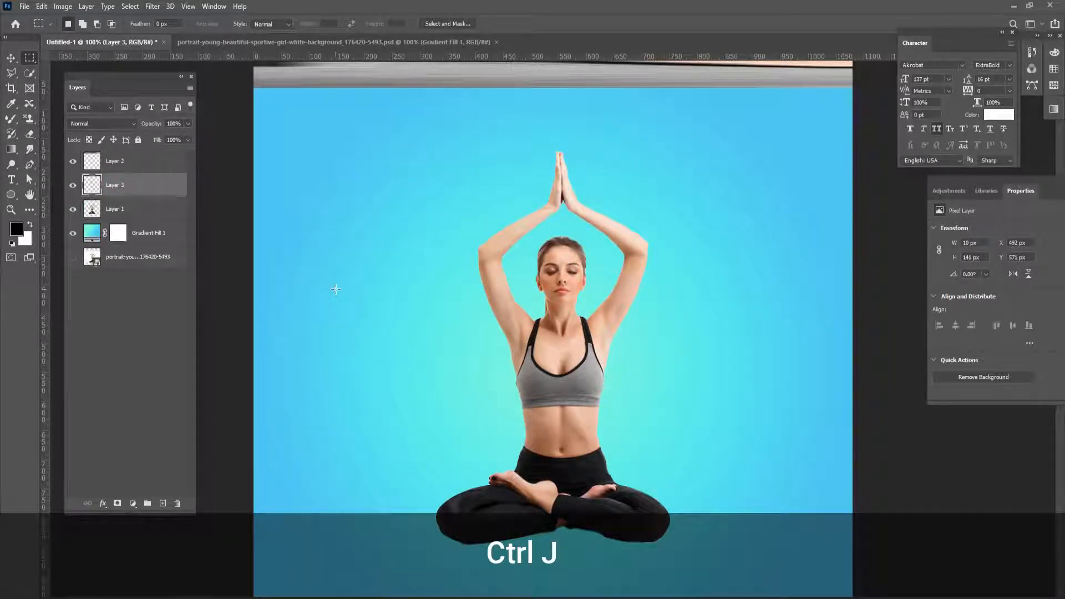
Stretch the waist strip across the full 1080 px canvas width, reduce its height to about 73 px and place it directly under the first strip.
key(ctrl+t)
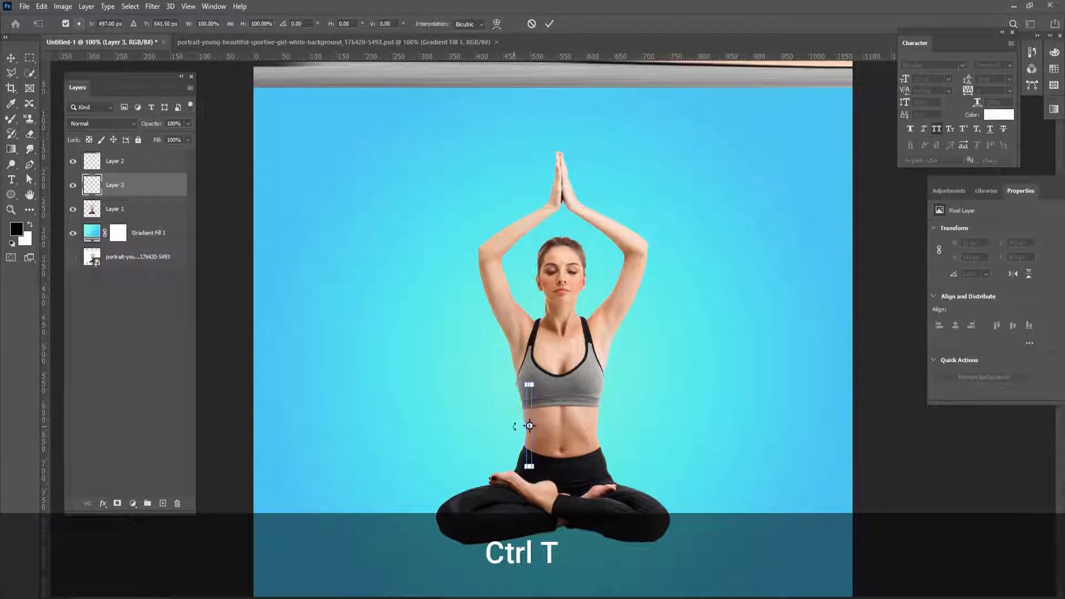
drag(530, 426, 852, 425)
drag(526, 426, 253, 424)
drag(556, 387, 582, 111)
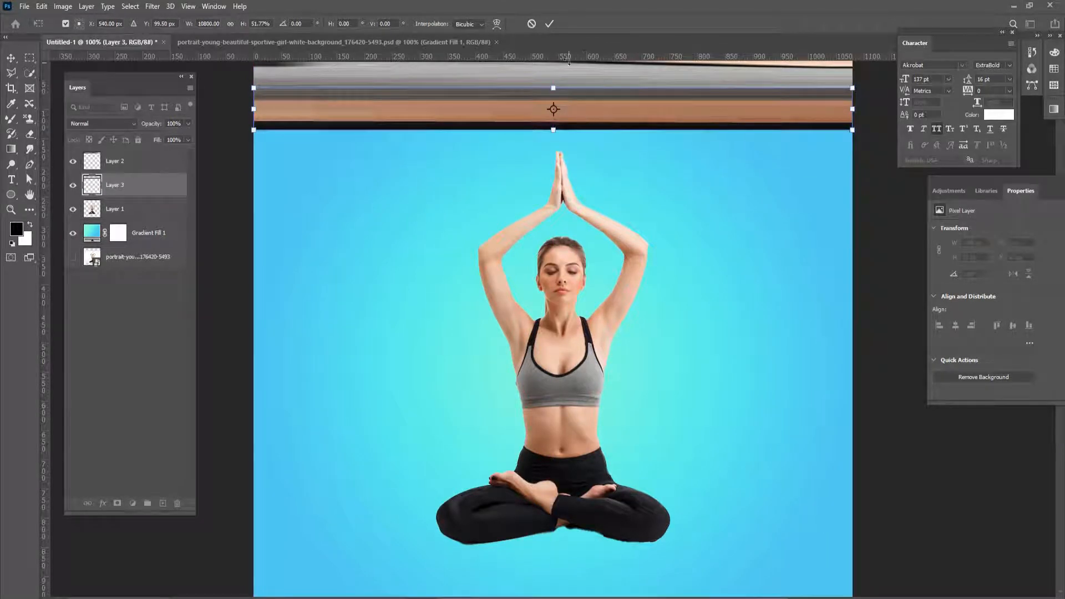
key(Return)
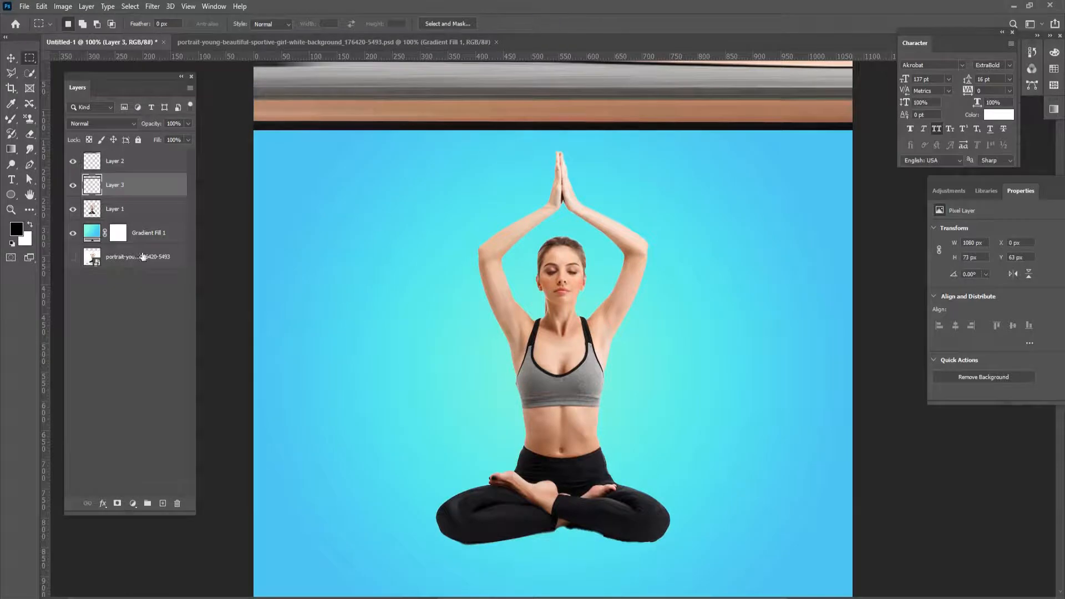
Copy a narrow strip of Layer 1, running from the leggings' waistband down through the crossed legs, to a new layer.
click(139, 210)
drag(567, 460, 853, 491)
key(ctrl+j)
Stretch the black leggings strip to 1080 px wide and about 58 px high, and place it under the second strip at Y 136.
key(ctrl+t)
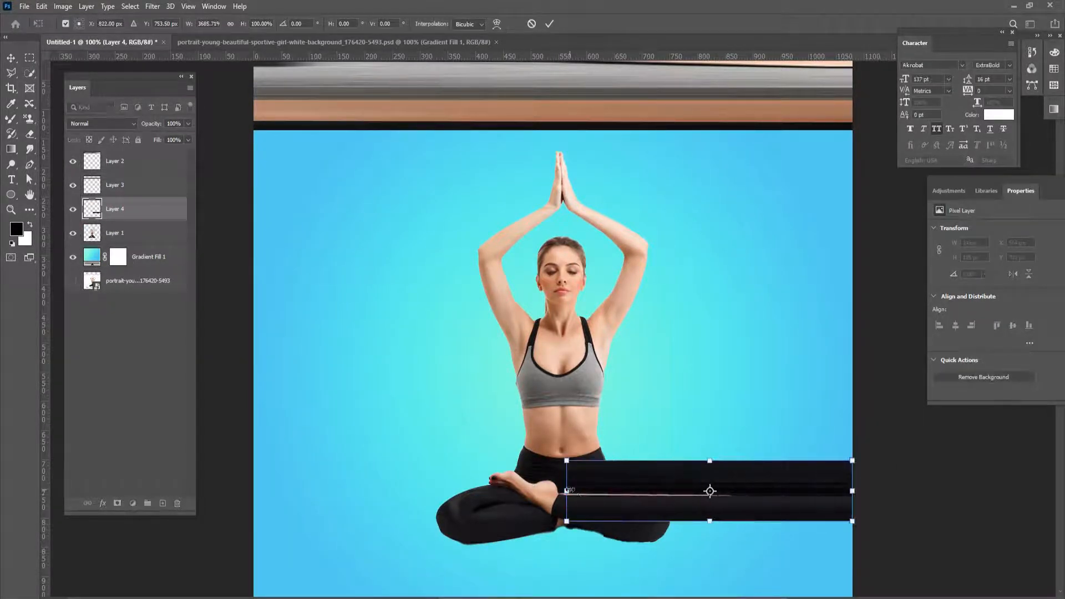
drag(566, 492, 254, 491)
drag(553, 461, 590, 145)
click(549, 23)
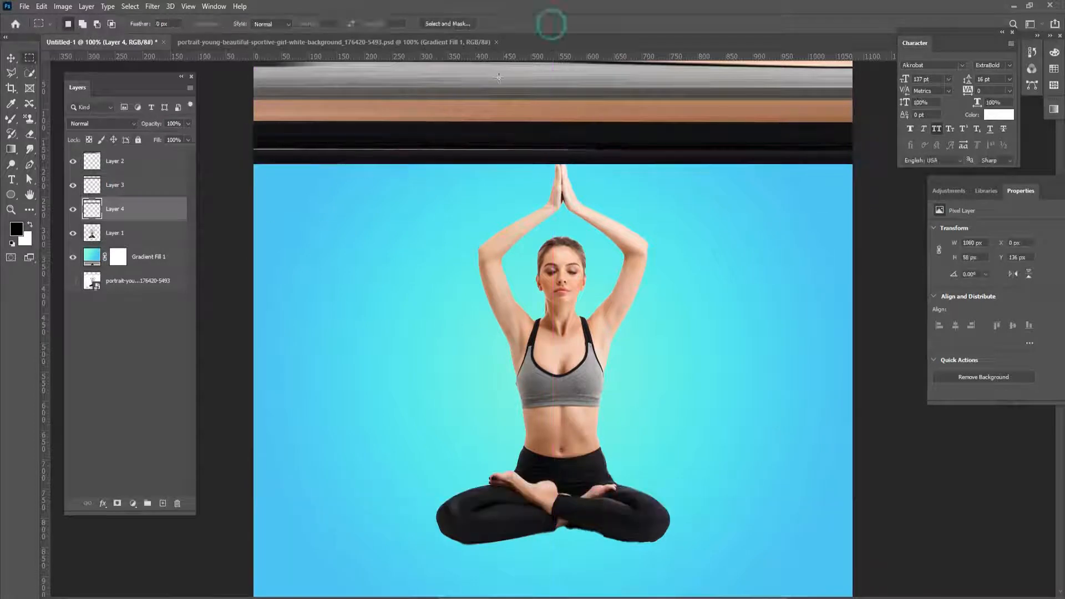
Copy a strip of Layer 1, about 9 × 169 px from the waist down across the foot and leg, to a new layer.
click(110, 233)
drag(525, 438, 530, 536)
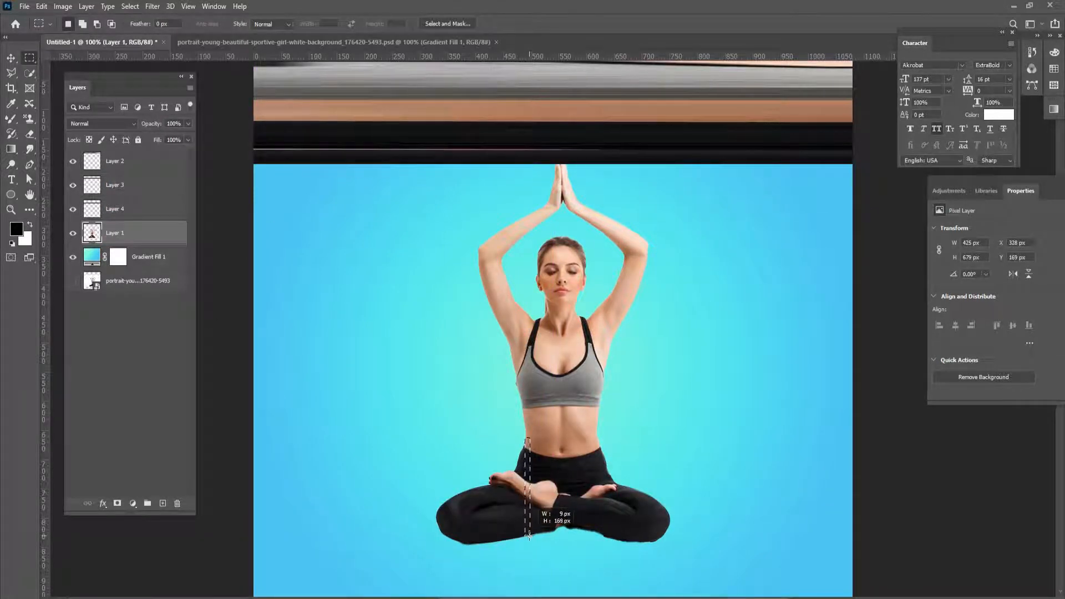
key(ctrl+j)
Stretch the foot-and-leg strip to 1080 px wide and about 90 px high, and place it under the third strip at Y 194.
key(ctrl+t)
drag(530, 487, 254, 487)
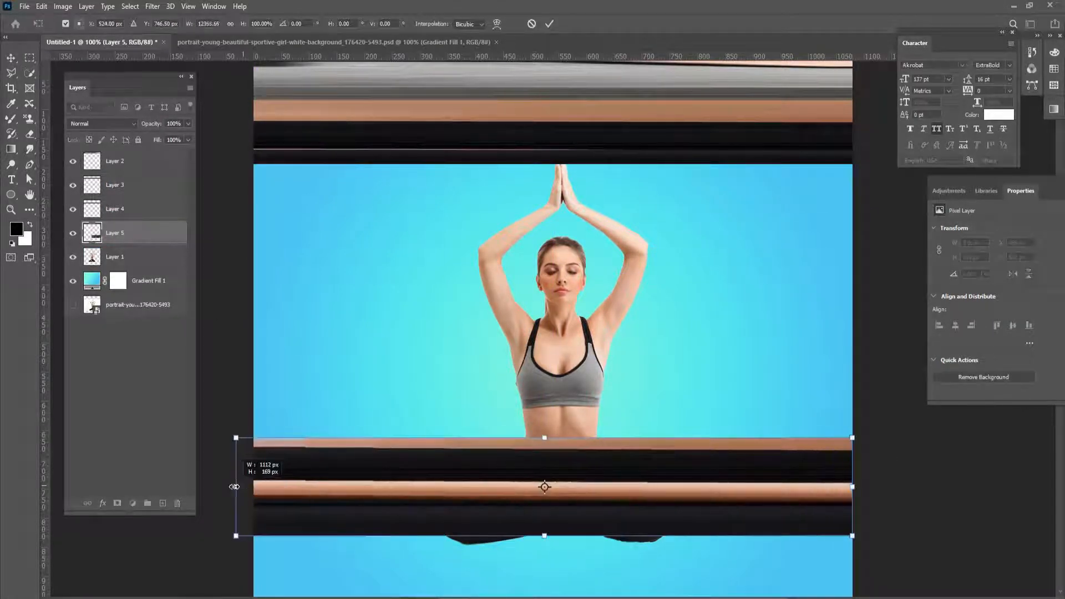
drag(553, 536, 553, 488)
drag(590, 455, 590, 185)
key(Return)
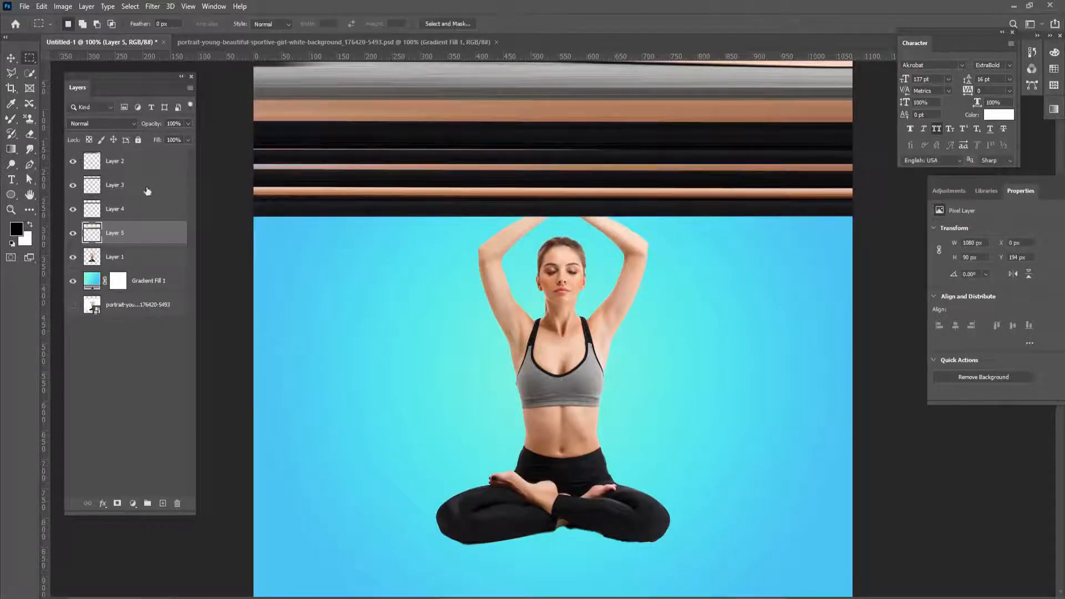
Merge the four stretched strip layers, Layer 2 through Layer 5, into one layer.
shift+click(149, 163)
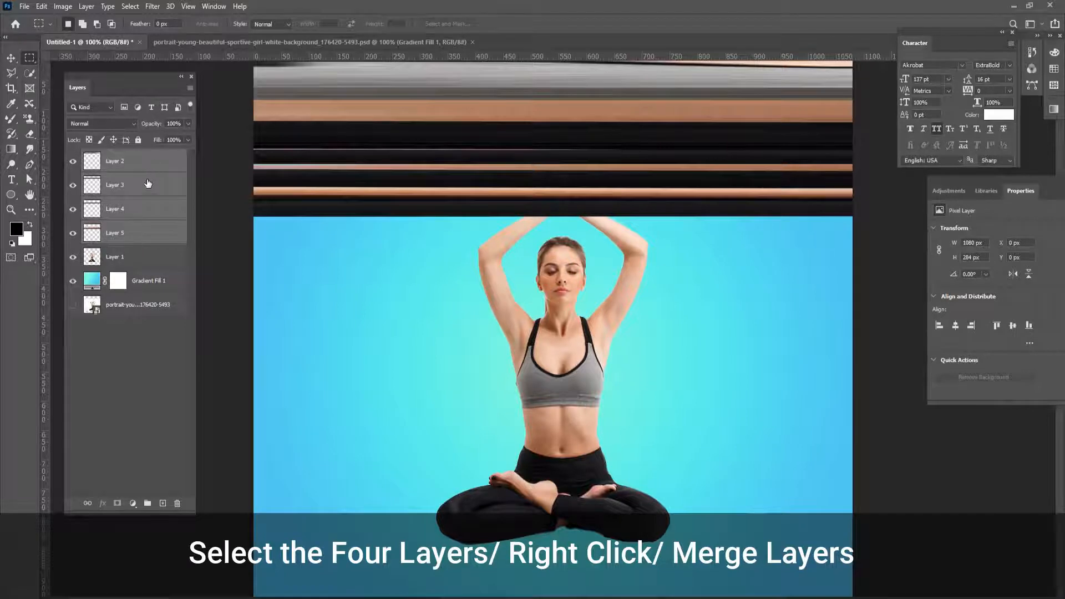
right_click(146, 161)
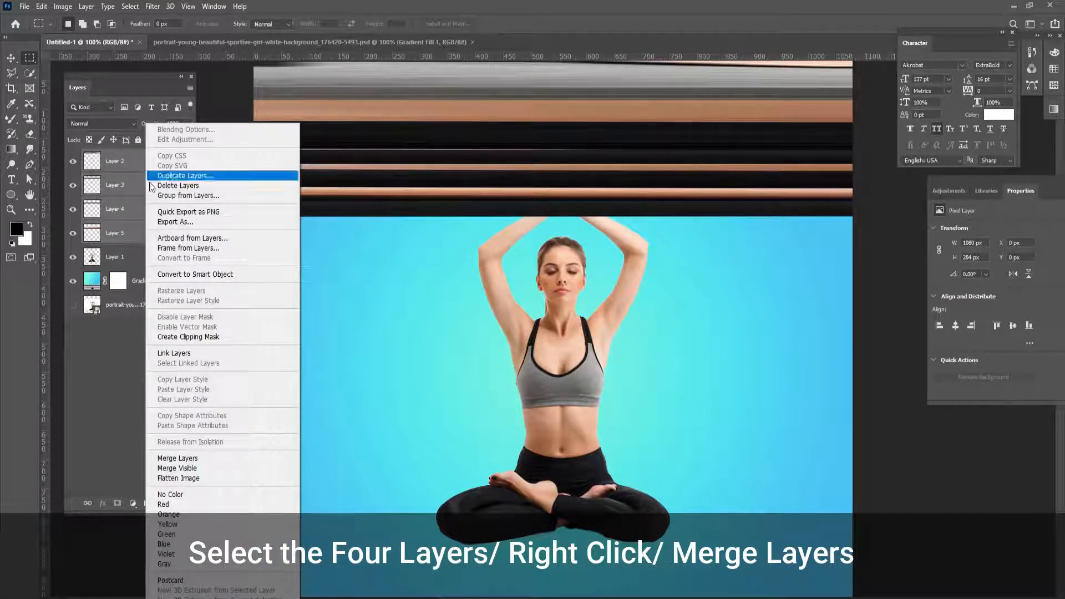
click(198, 459)
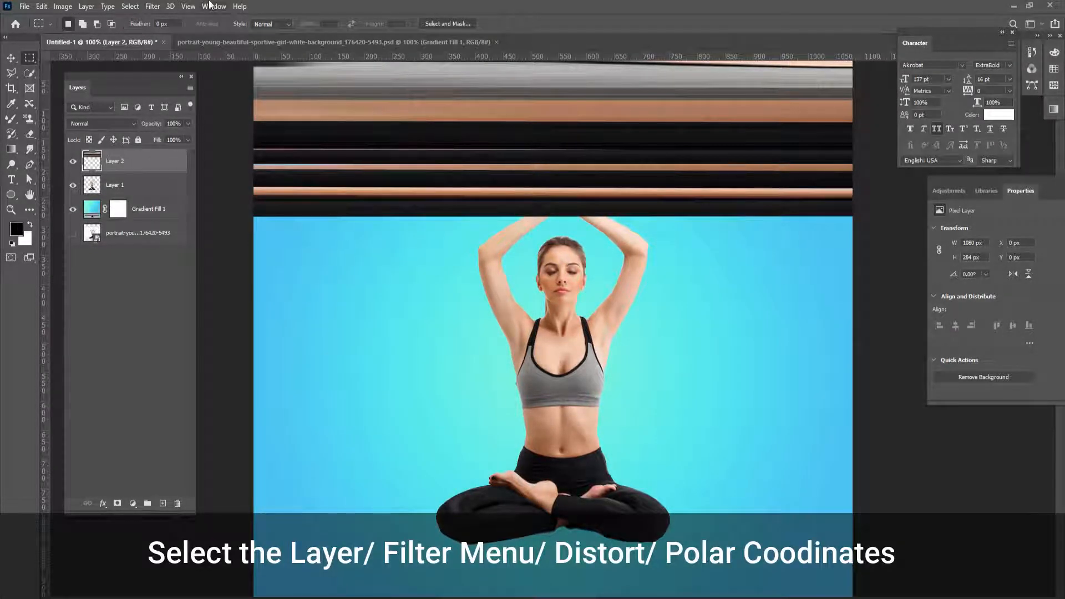
Apply the Polar Coordinates distortion to the merged strips with the Rectangular to Polar option.
click(153, 7)
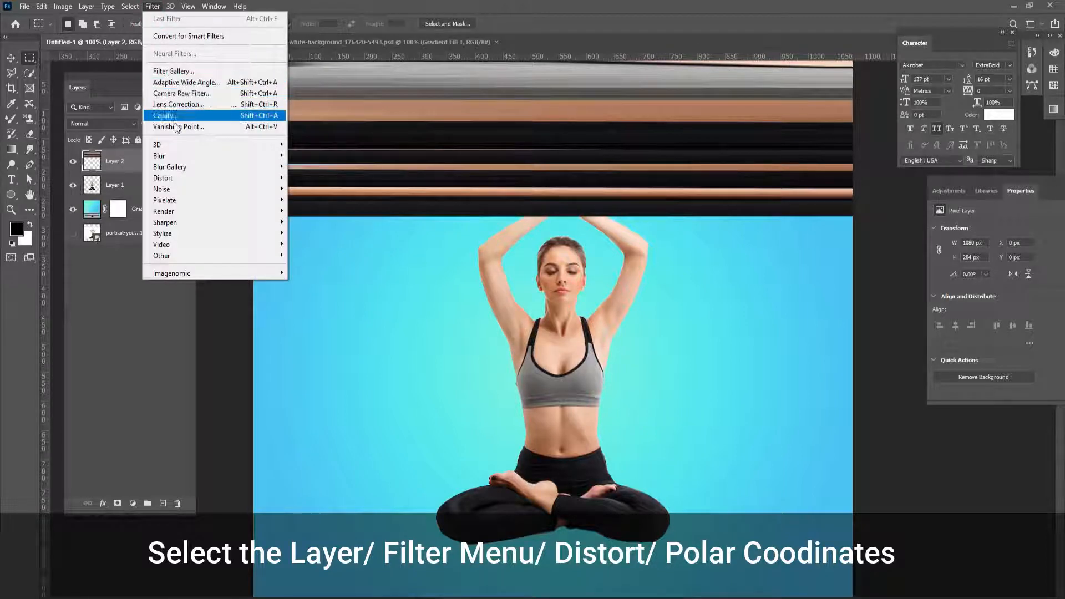
mouse_move(181, 179)
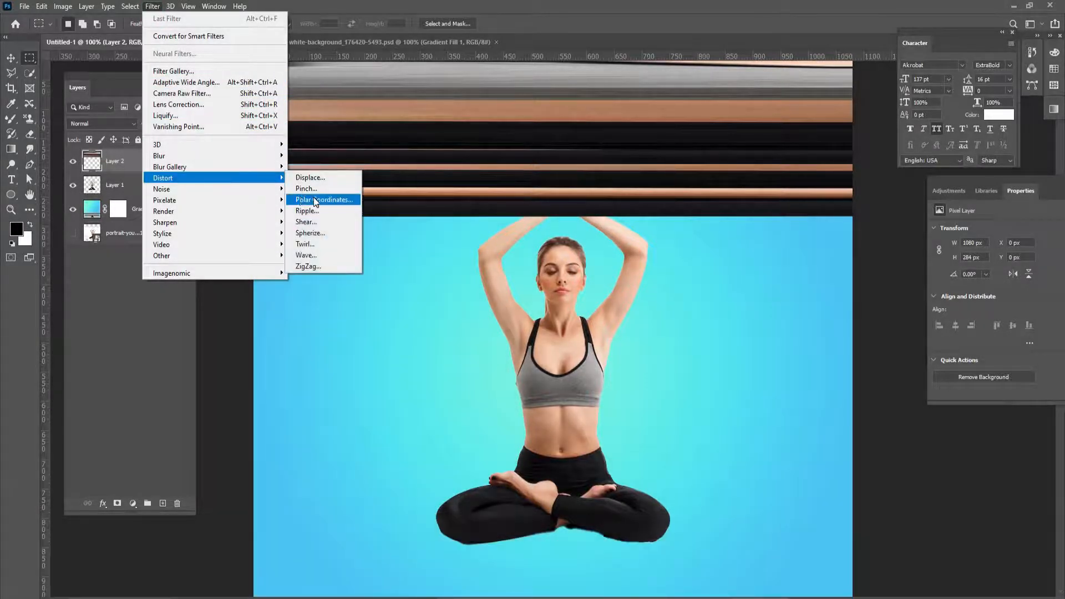
click(314, 200)
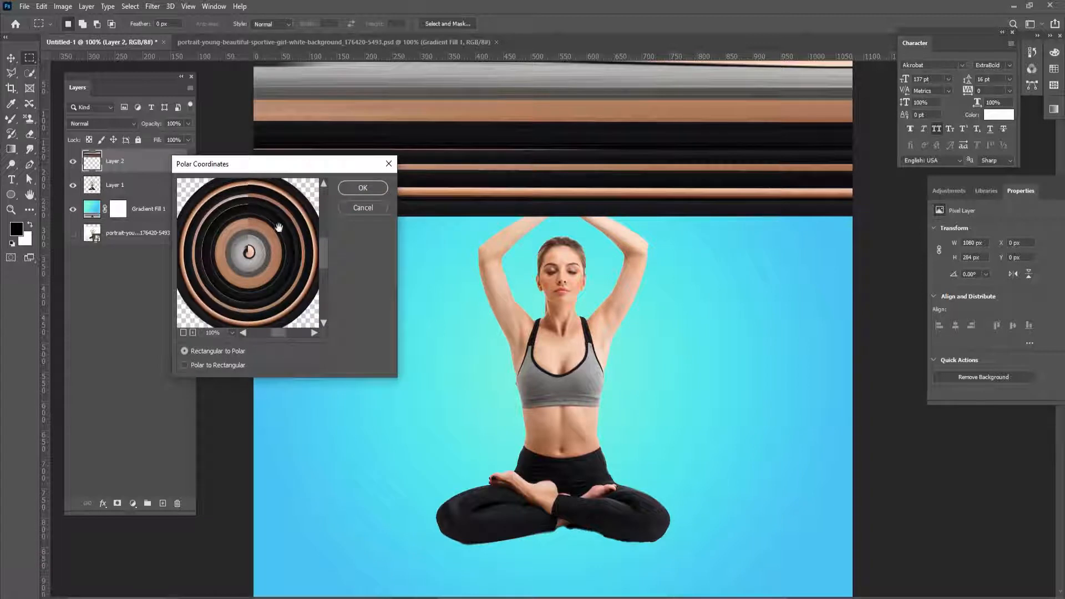
click(361, 189)
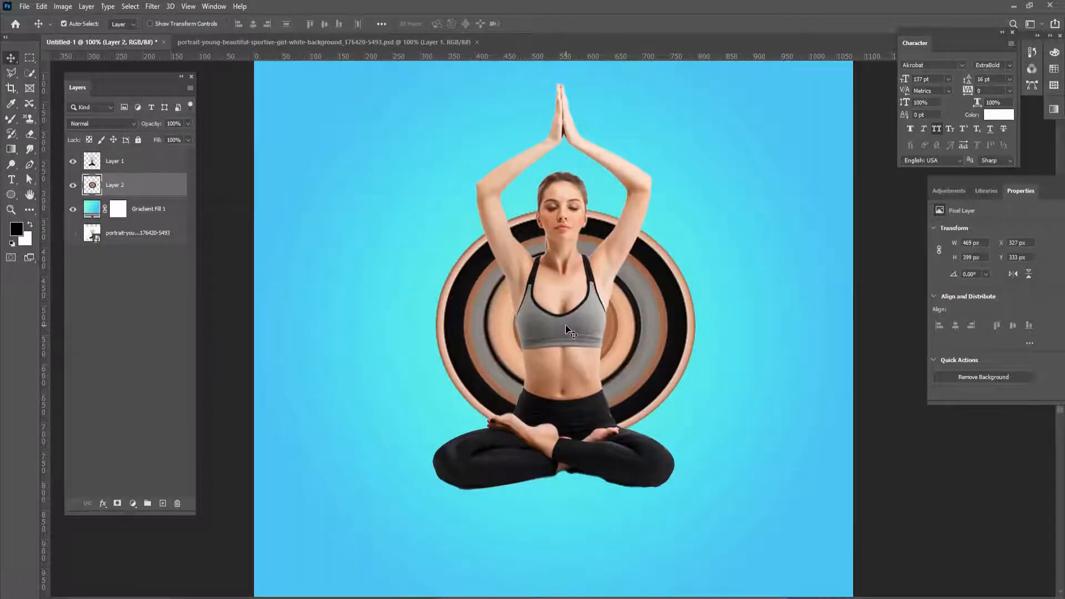
Enlarge the ring artwork on Layer 2 to about 794 × 675 px and shift it slightly left behind the woman.
key(ctrl+t)
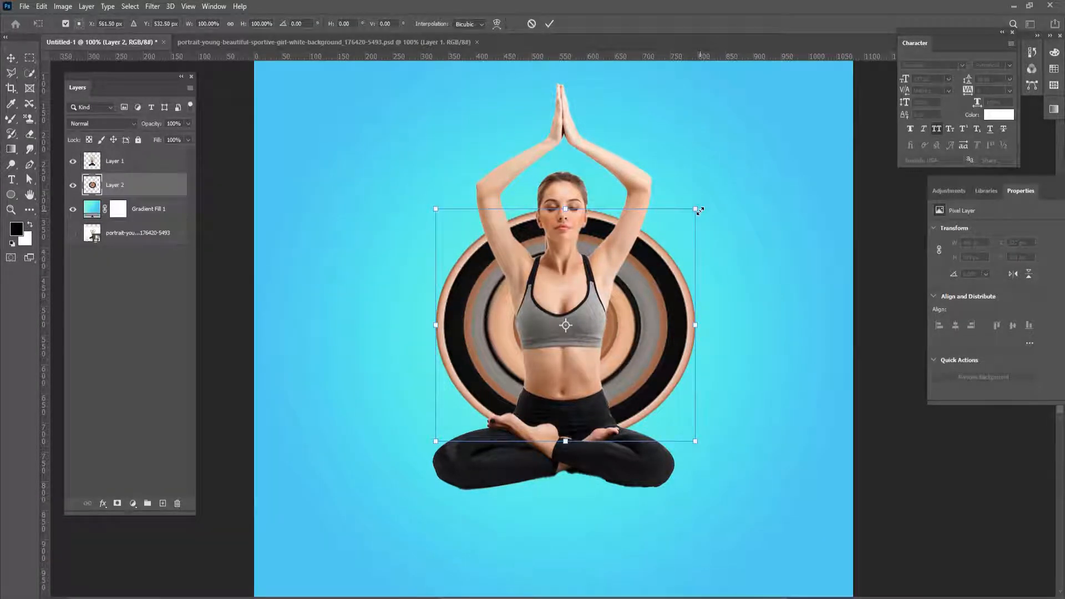
drag(697, 209, 781, 109)
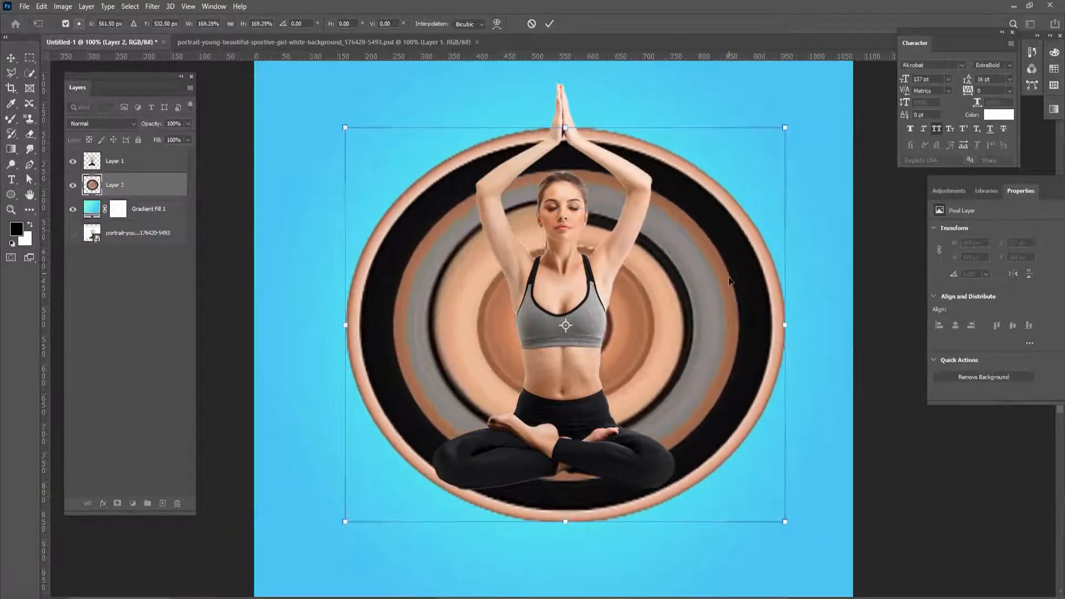
drag(730, 282, 723, 286)
click(550, 24)
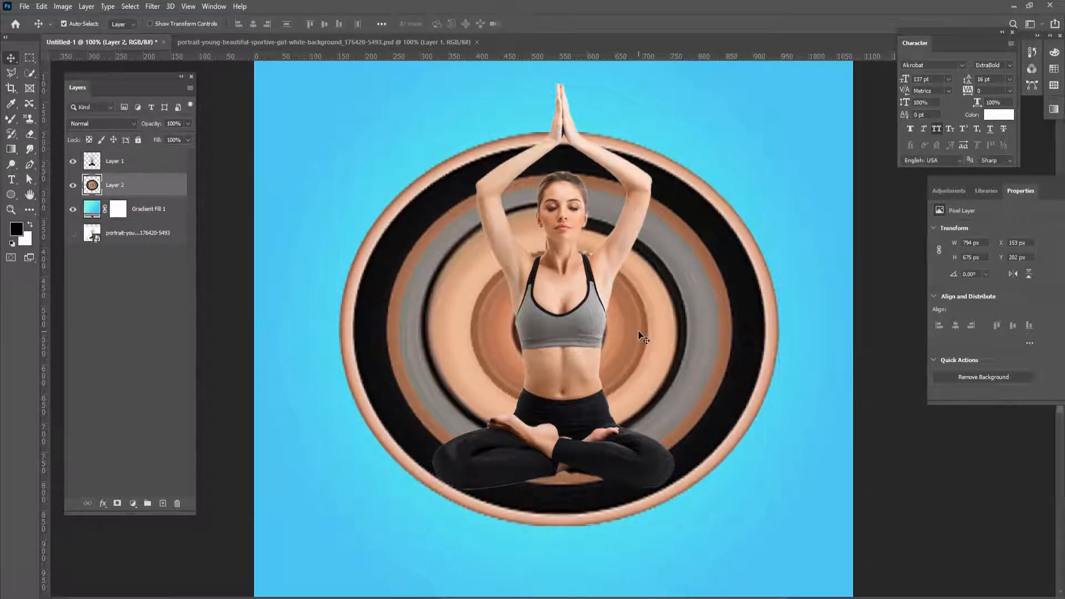
Increase only the height of the ring artwork to about 709 px so it looks rounder.
key(ctrl+t)
drag(561, 131, 563, 122)
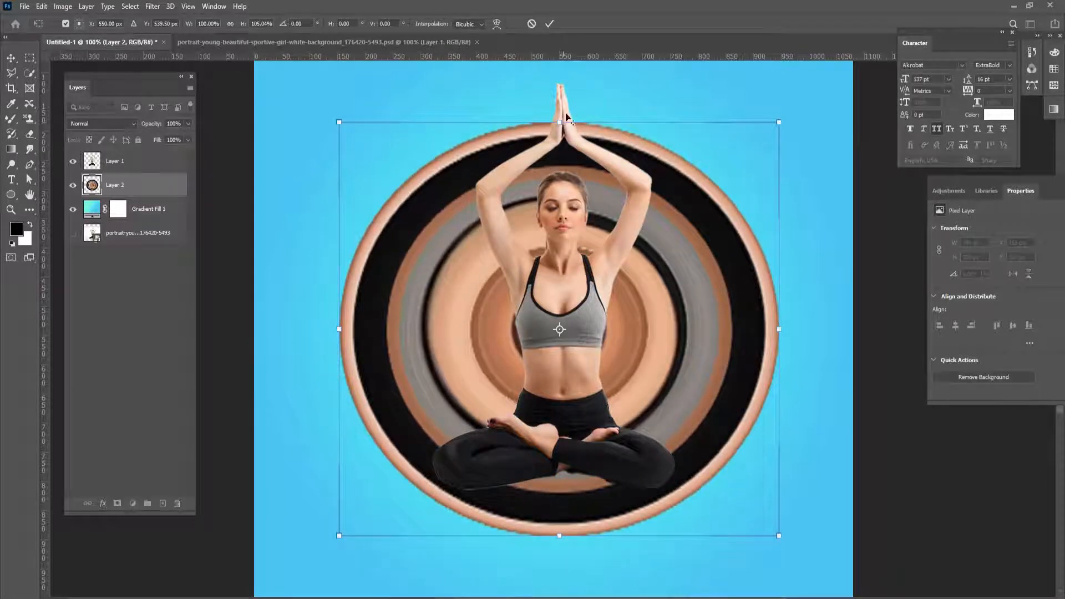
click(549, 24)
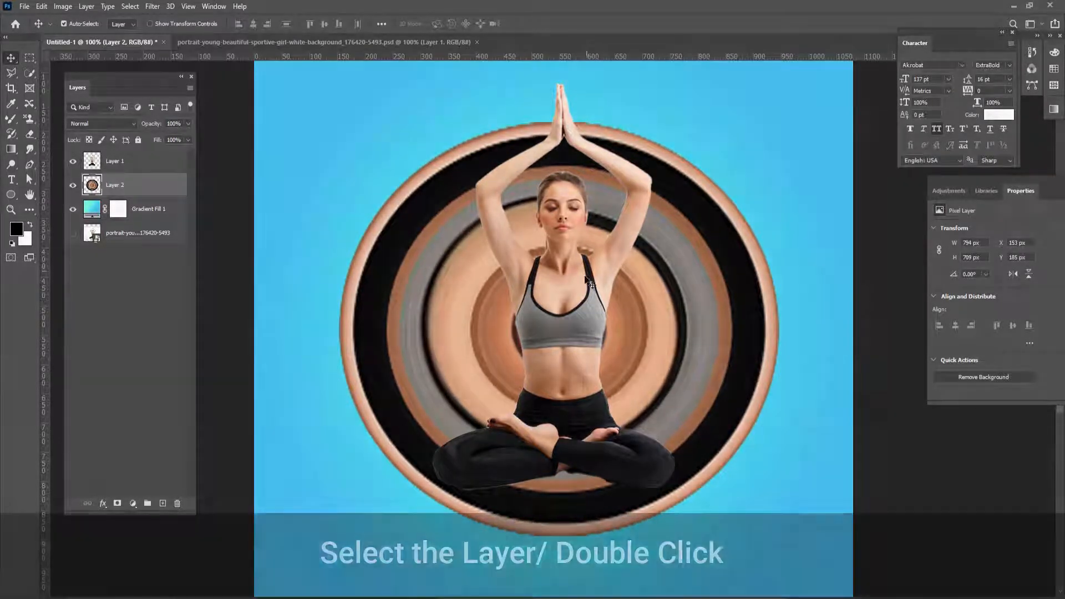
Add a Drop Shadow layer style to the woman on Layer 1 and show its settings.
click(121, 165)
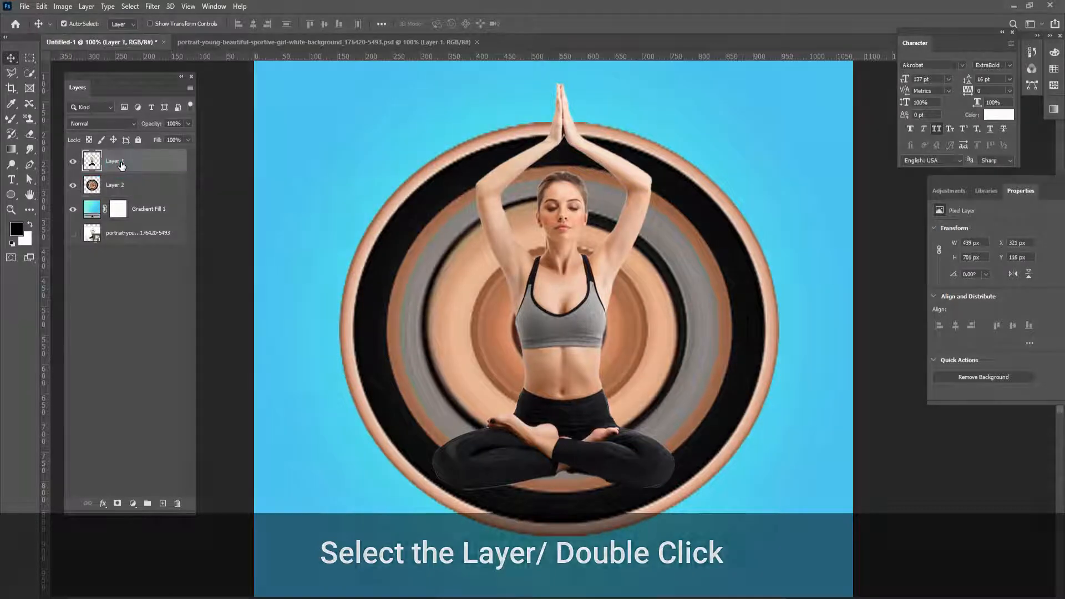
double_click(150, 164)
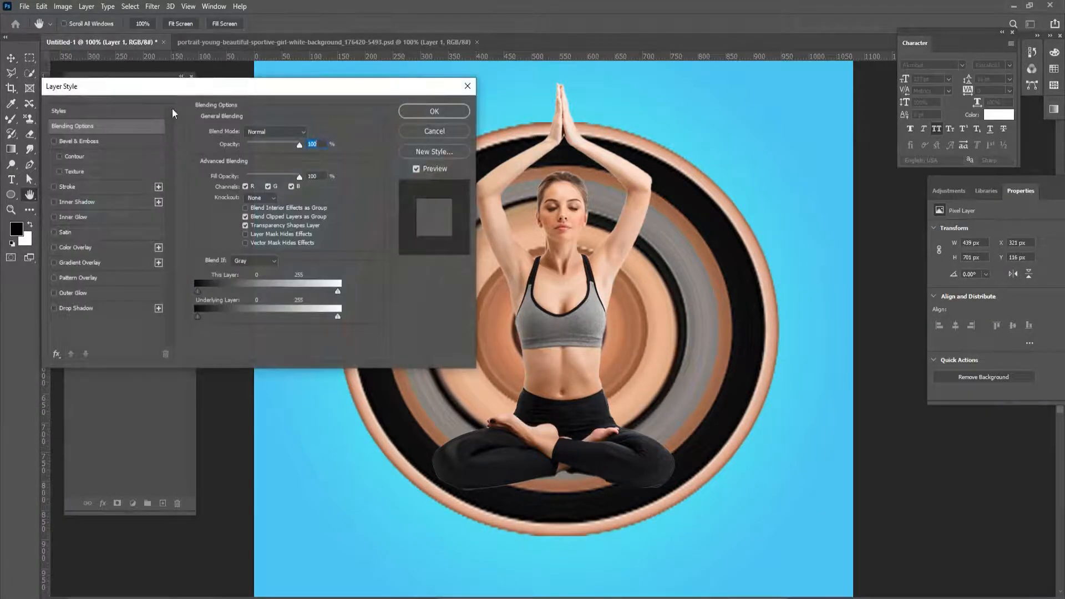
drag(180, 91, 487, 115)
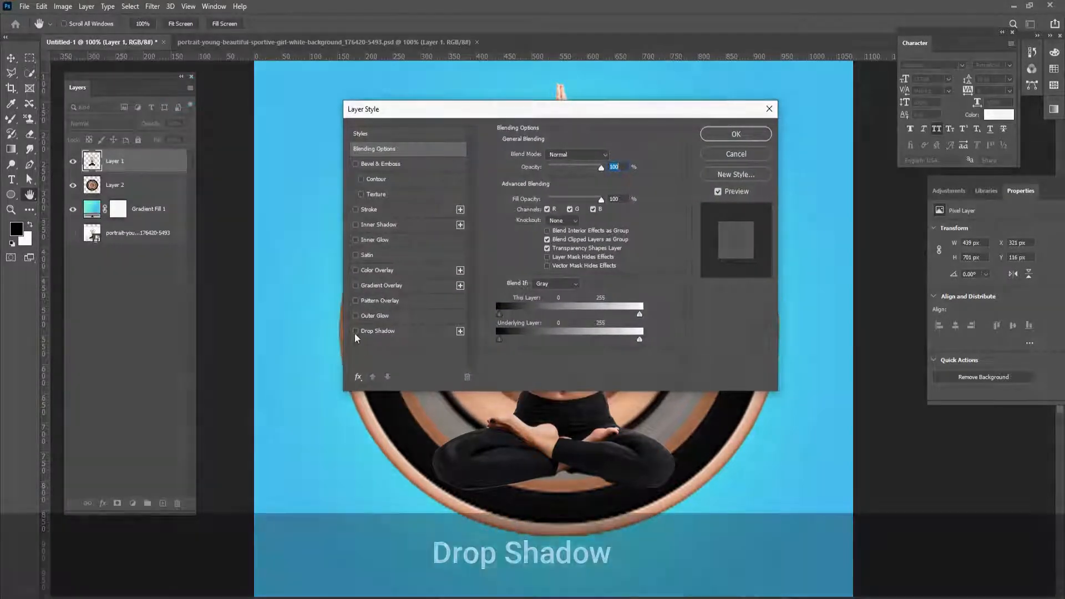
click(356, 332)
click(390, 332)
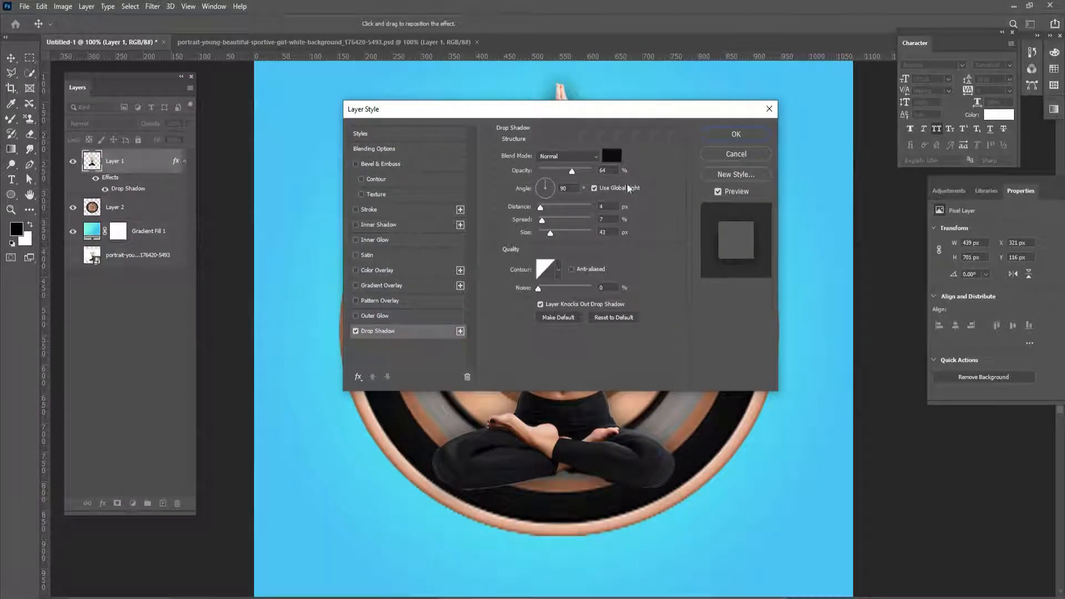
Set the drop shadow's distance to 6 px, size to 15 px, angle to 55° and opacity to 50%.
click(602, 205)
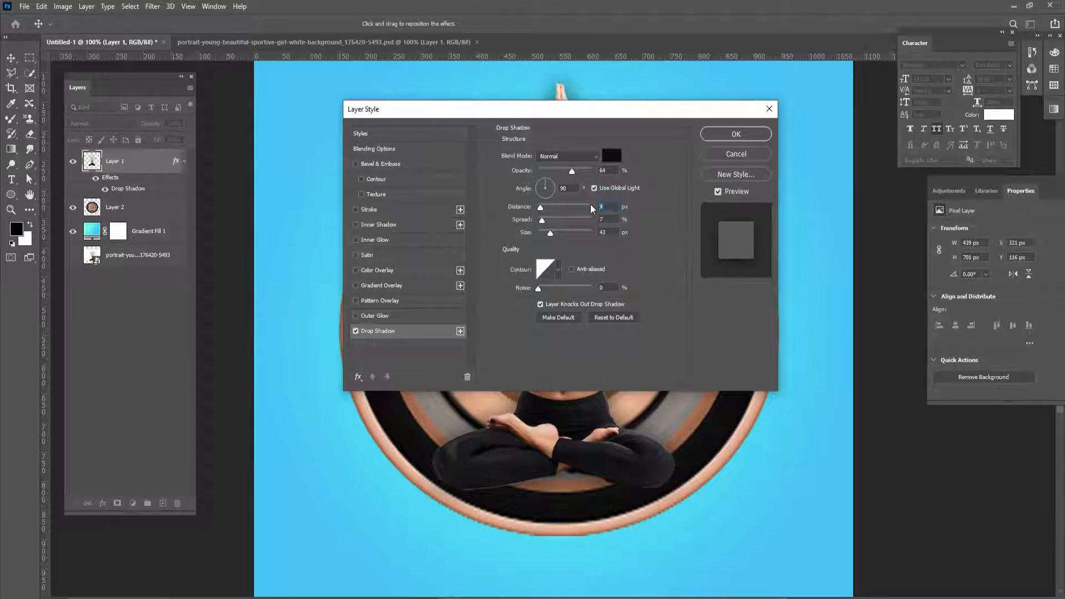
text(6)
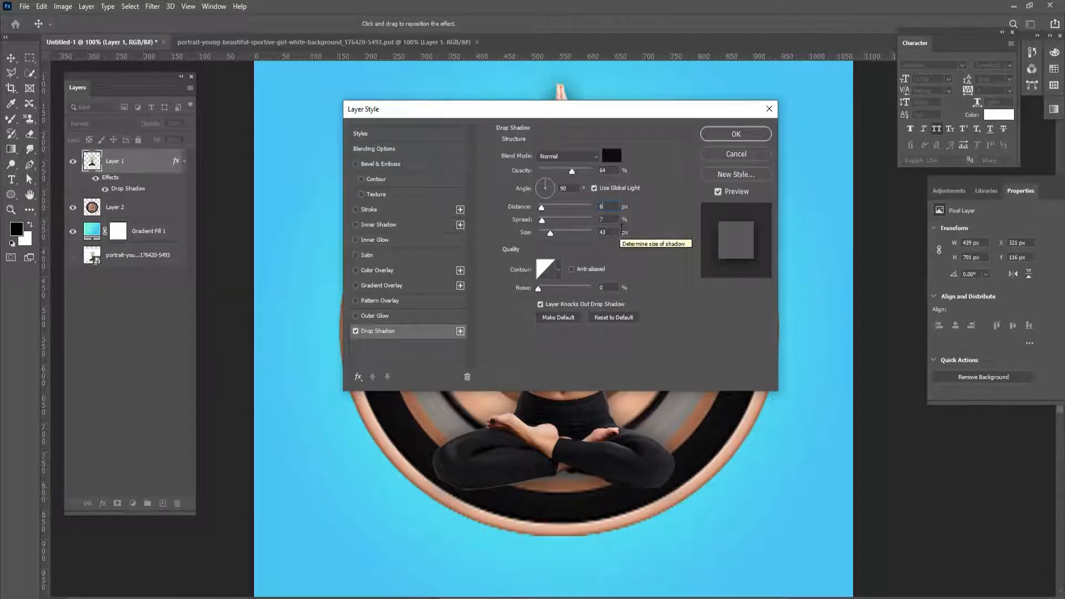
click(610, 232)
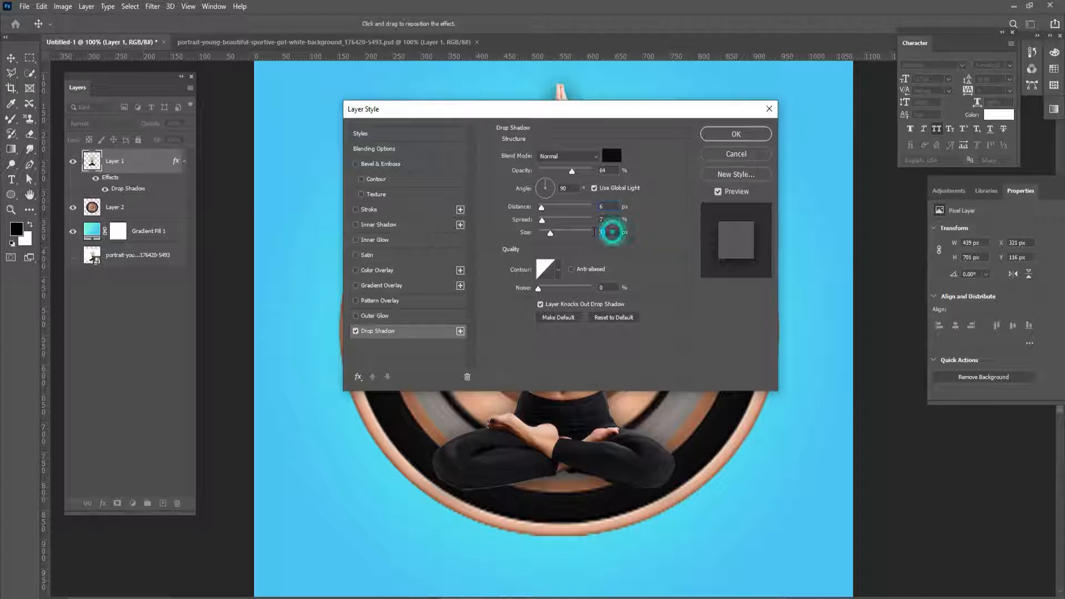
text(15)
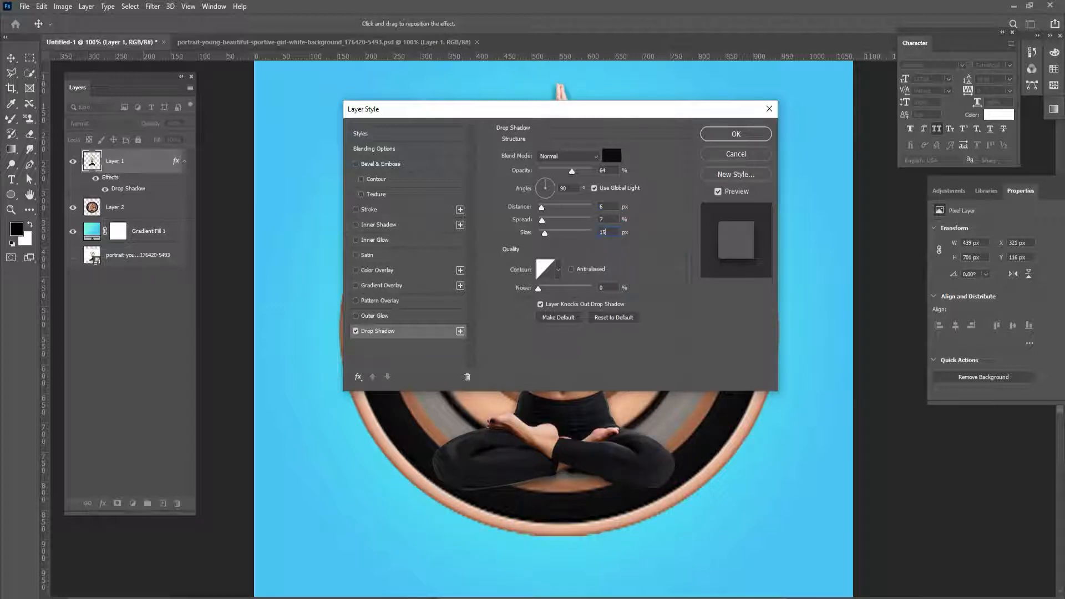
click(570, 188)
text(55)
click(604, 170)
text(50)
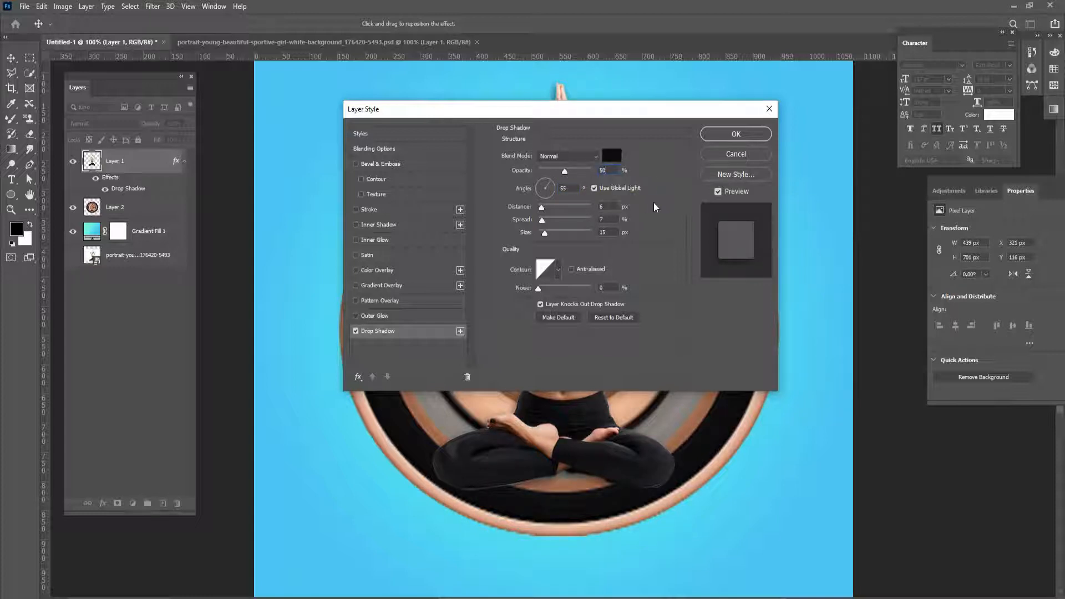
Apply the drop shadow settings, convert the effect into its own layer, and check it with Layer 1 briefly hidden.
click(731, 135)
click(728, 136)
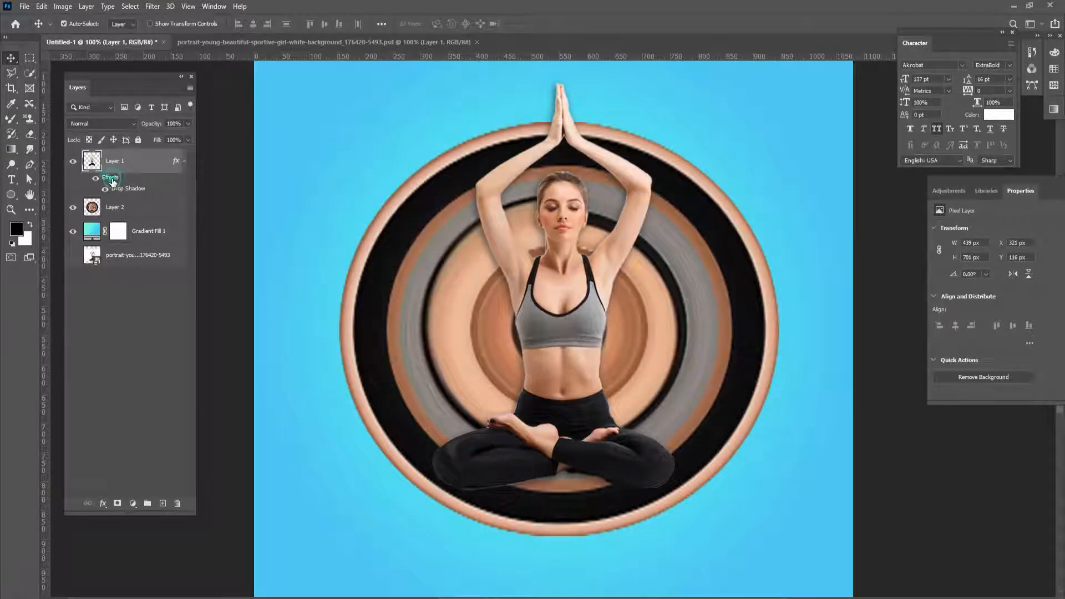
right_click(118, 180)
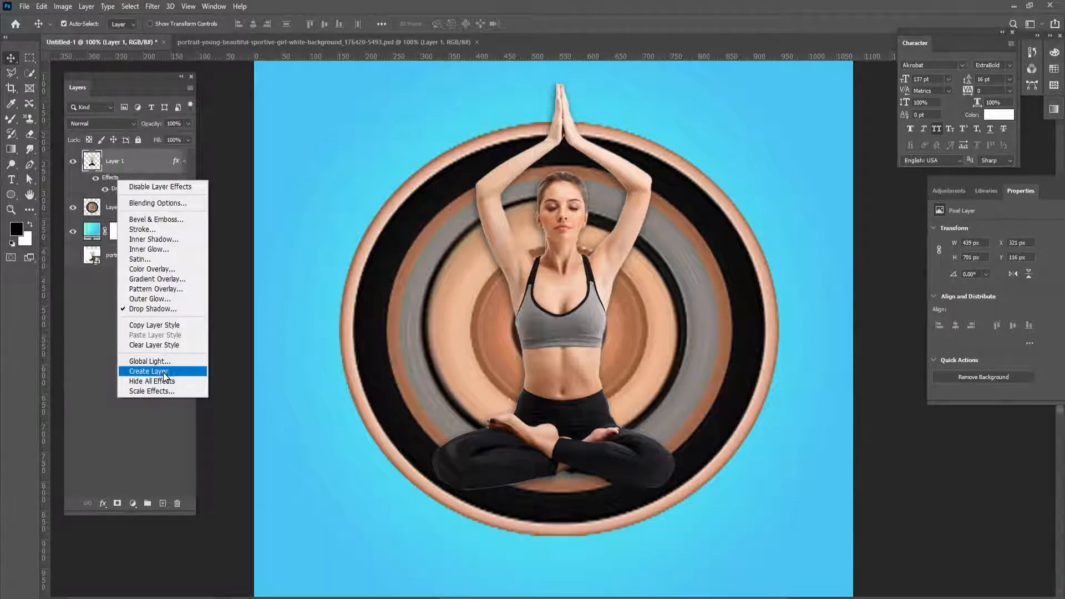
click(164, 374)
click(490, 235)
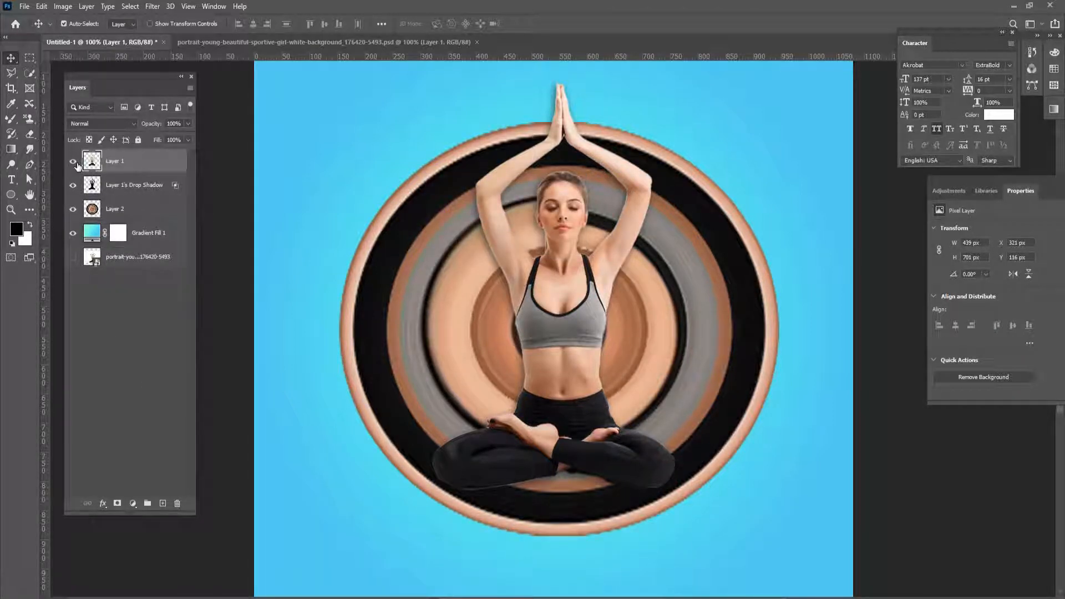
click(72, 162)
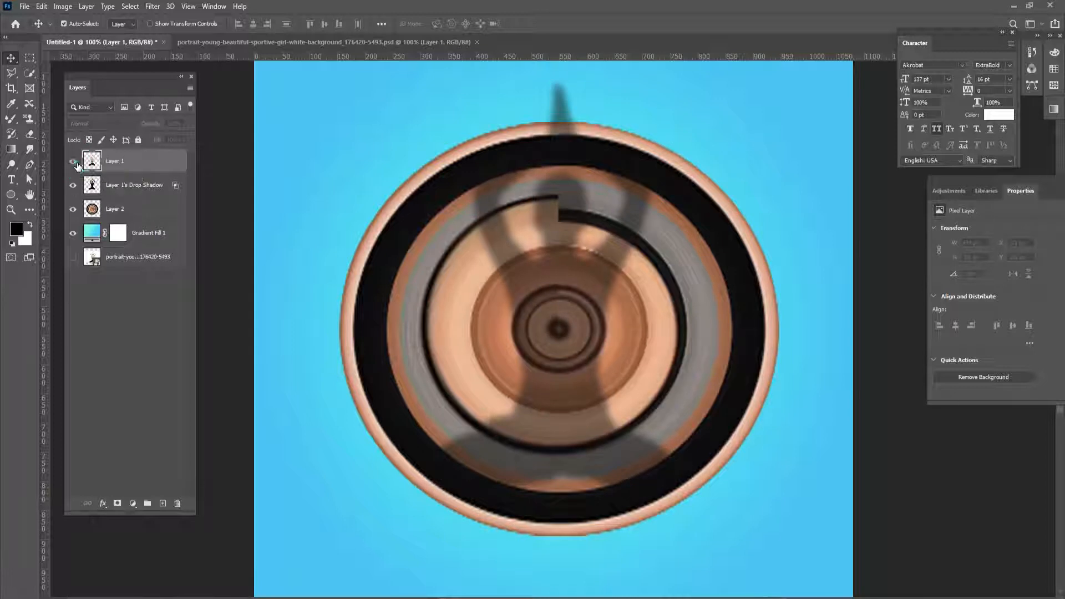
click(72, 161)
Add a layer mask to Layer 1's Drop Shadow layer and activate the Brush tool for editing it.
click(122, 189)
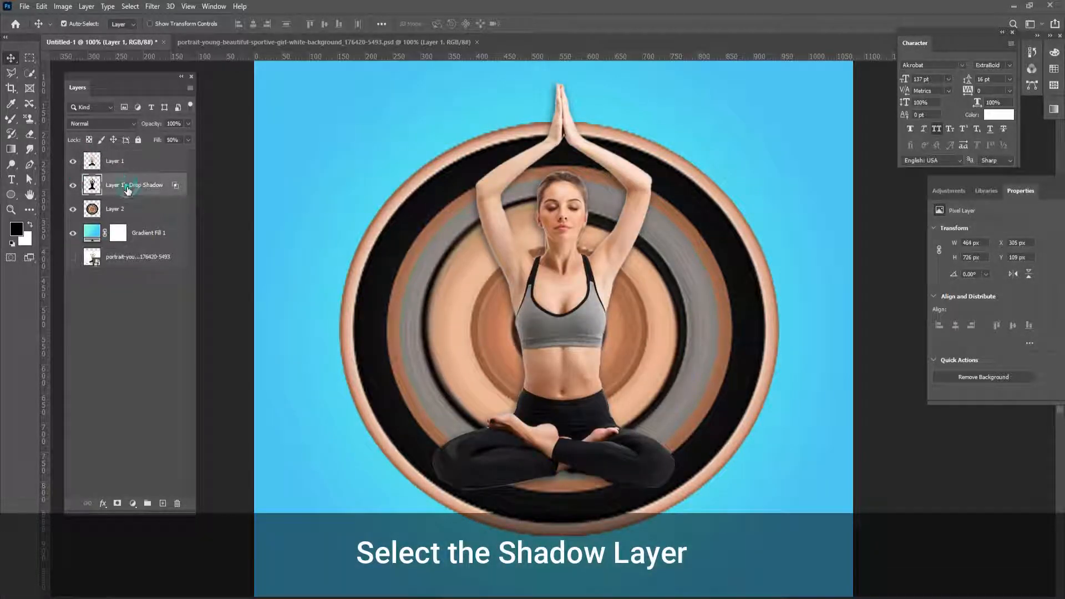
click(117, 504)
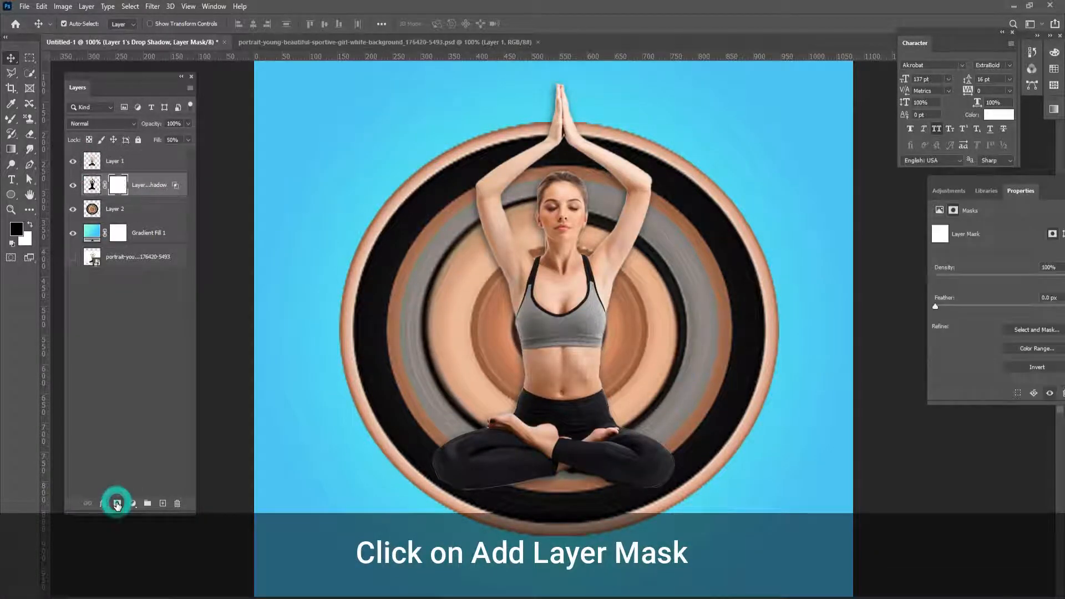
right_click(12, 120)
click(51, 115)
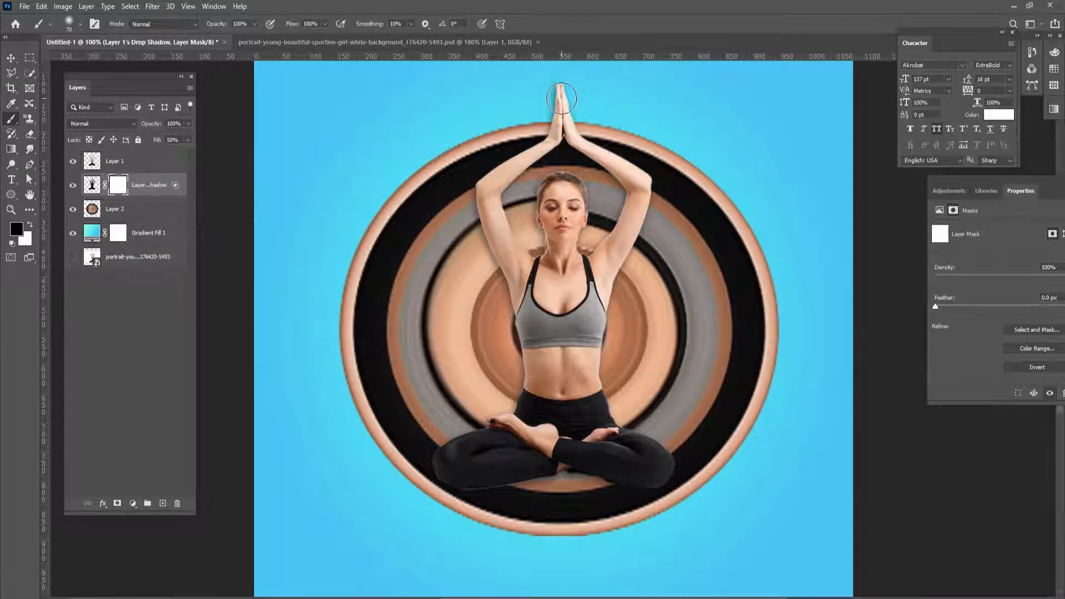
Paint out the shadow around the woman's raised fingertips on the mask with a 45 px black brush.
key(ctrl+plus)
scroll(530, 288, up, 6)
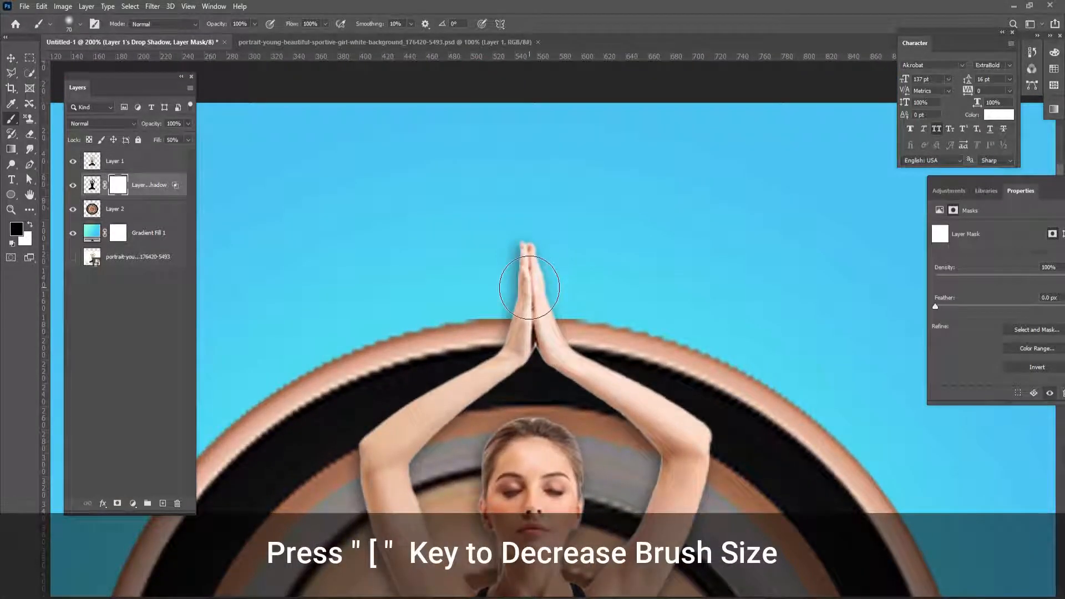
key(bracketleft)
key(bracketleft)
key(bracketleft)
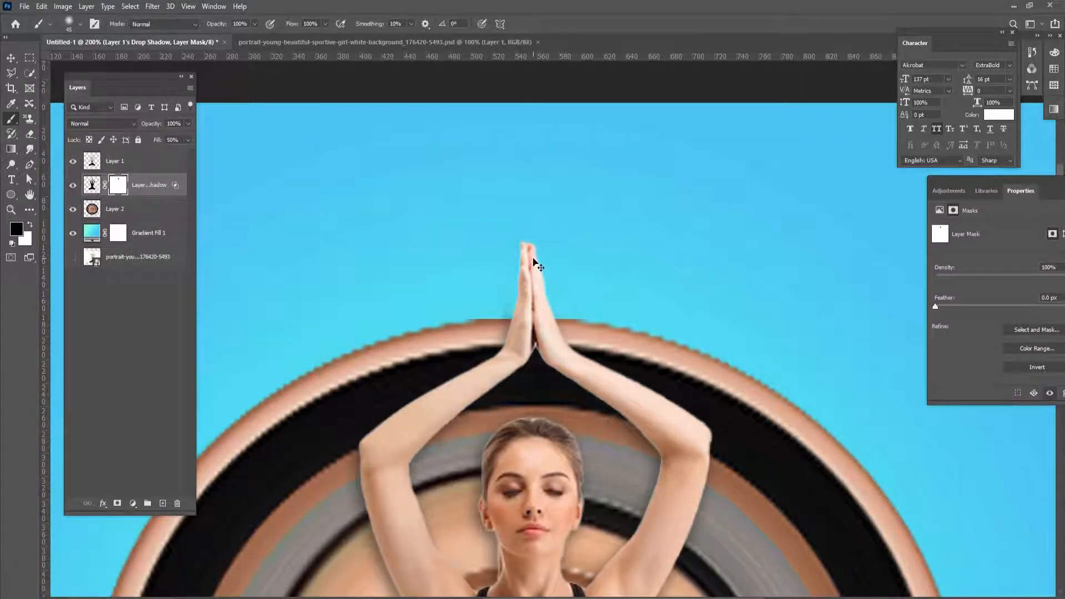
key(ctrl+minus)
key(ctrl+minus)
key(v)
click(142, 300)
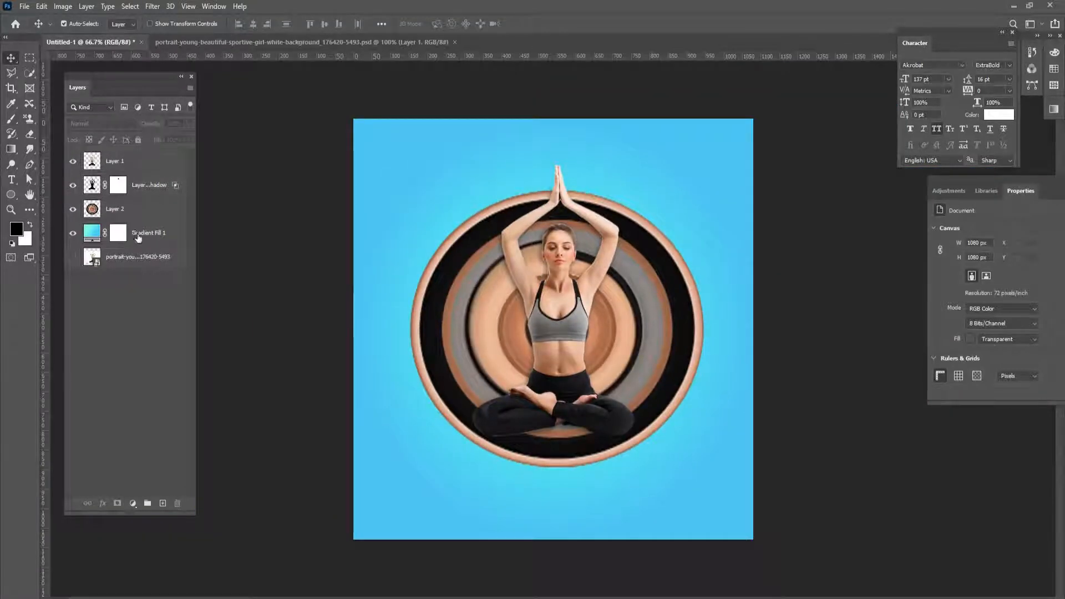
Set up a 70 px Soft Round brush with 0% hardness and add a new layer directly above Gradient Fill 1.
click(139, 237)
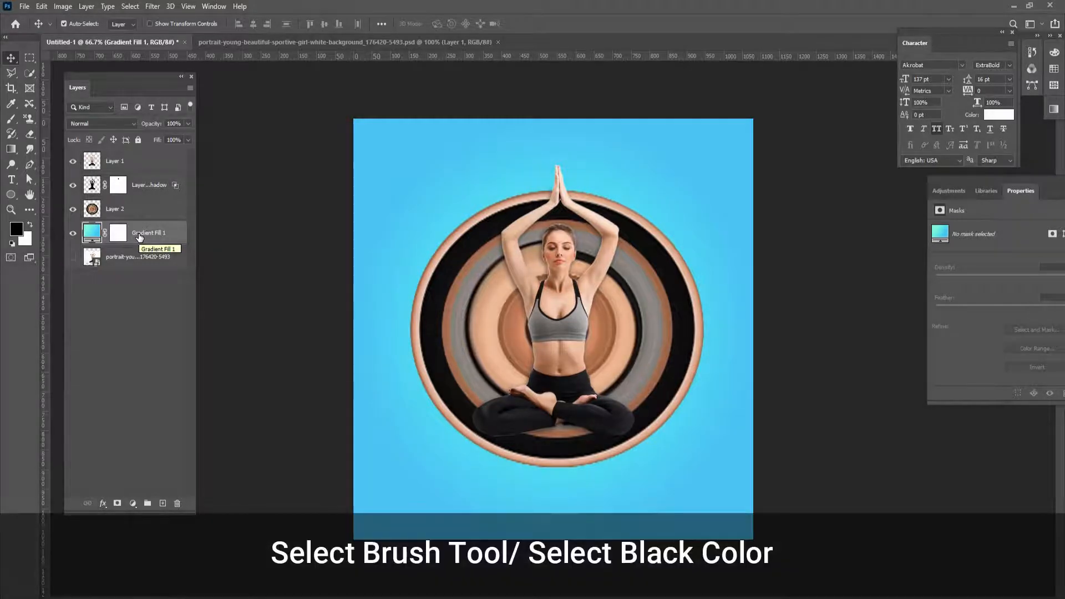
click(11, 120)
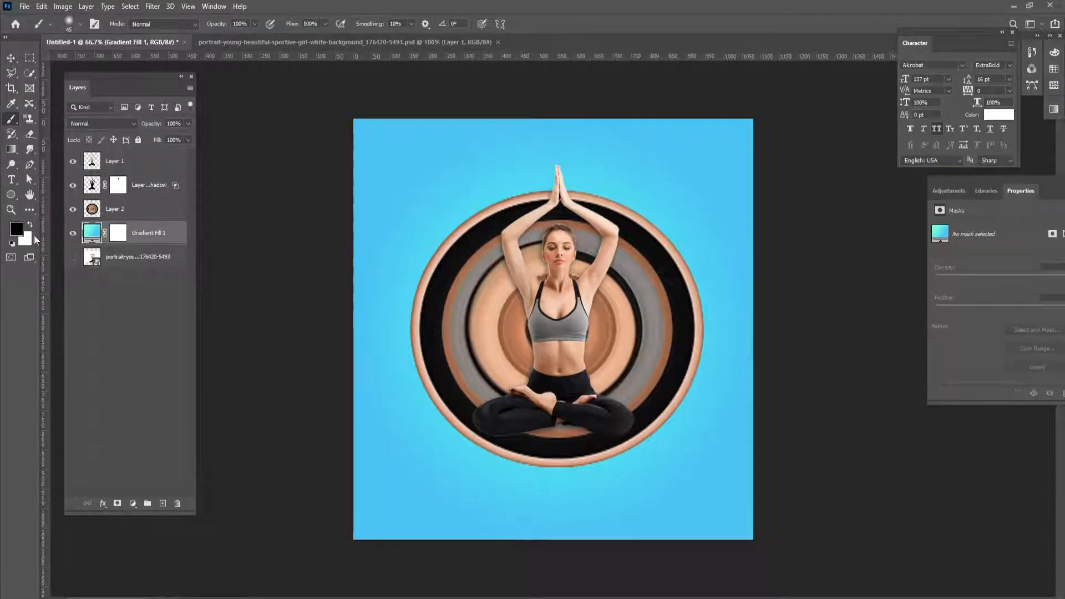
click(71, 25)
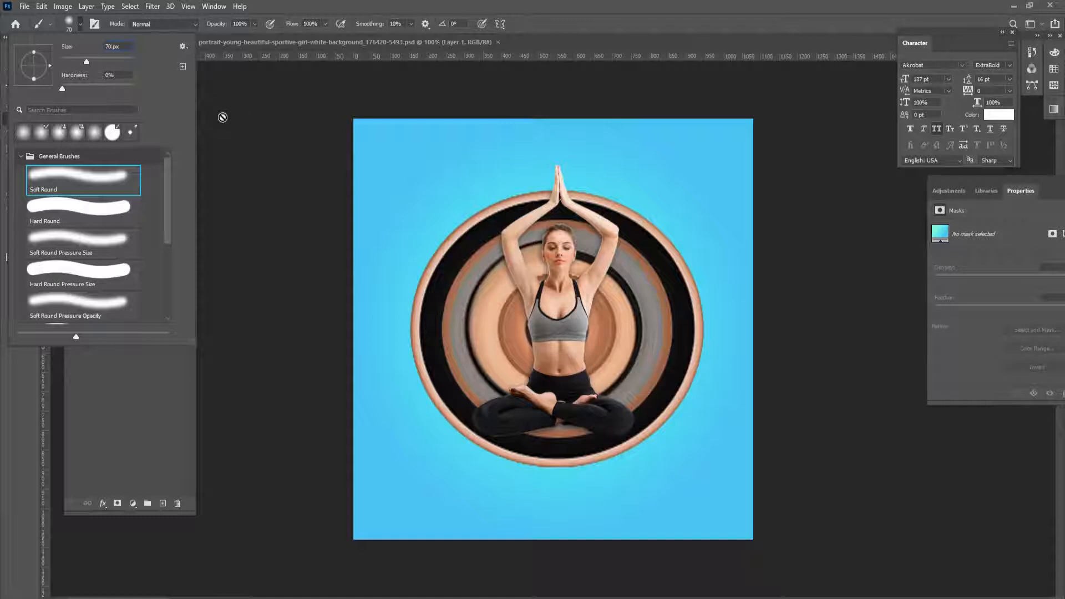
click(132, 409)
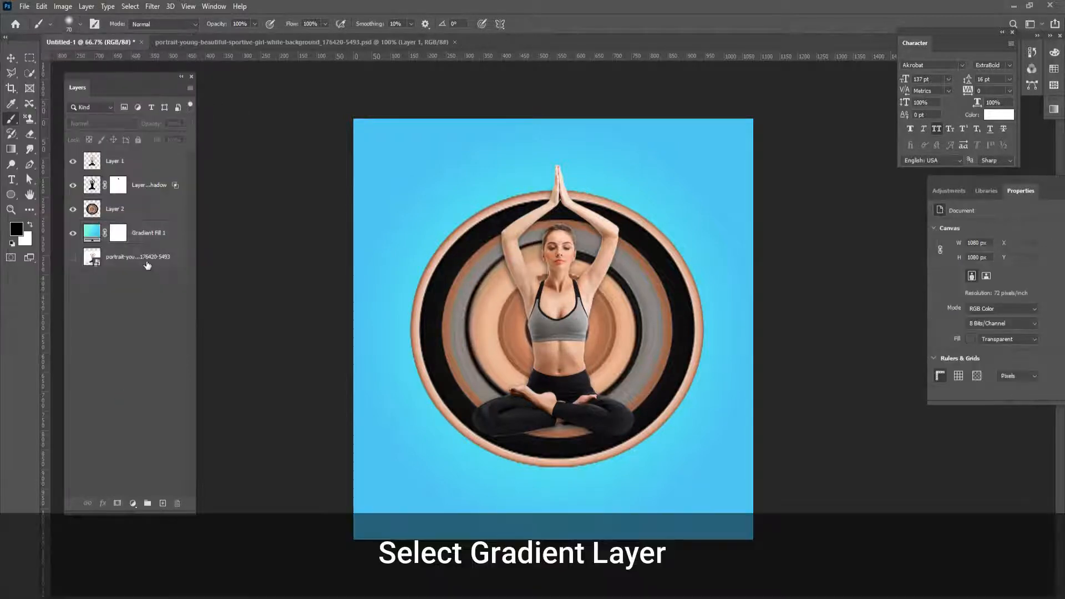
click(143, 236)
click(162, 503)
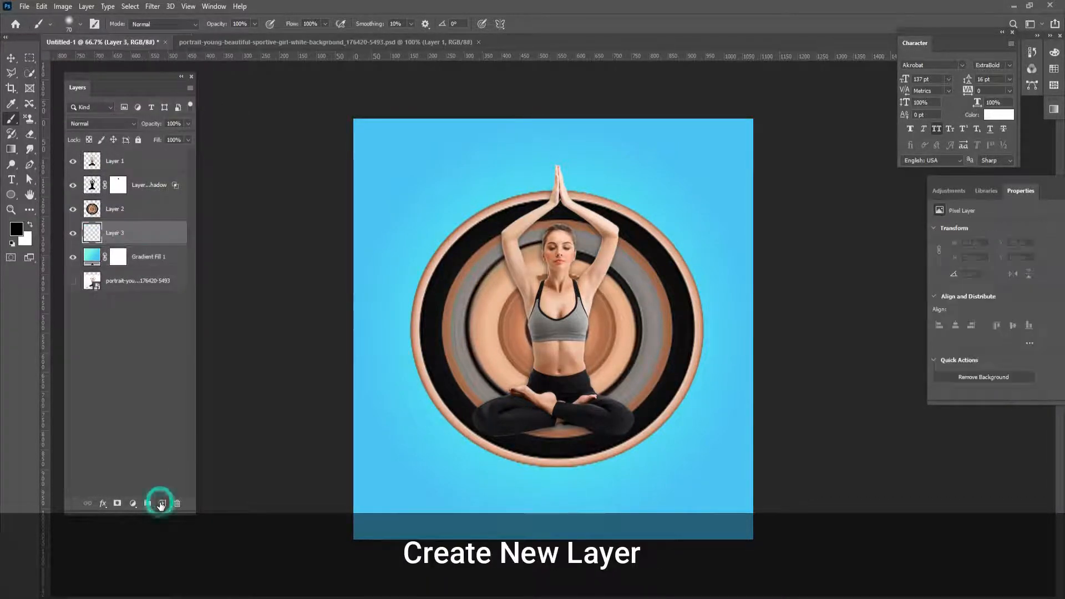
Paint a single soft black dot on Layer 3 just below the ring with the 70 px brush.
click(11, 120)
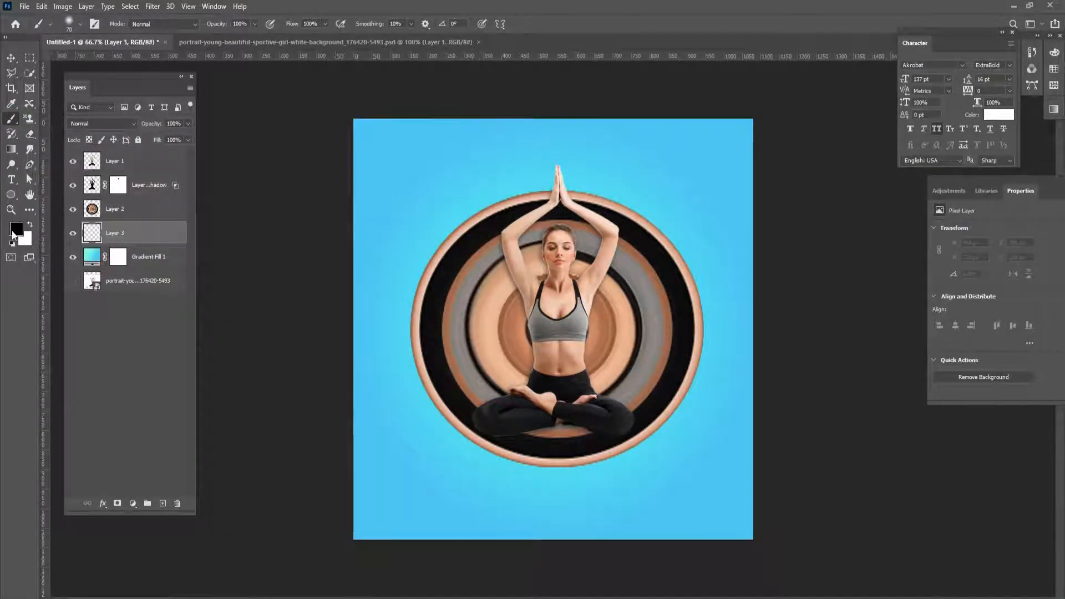
click(79, 23)
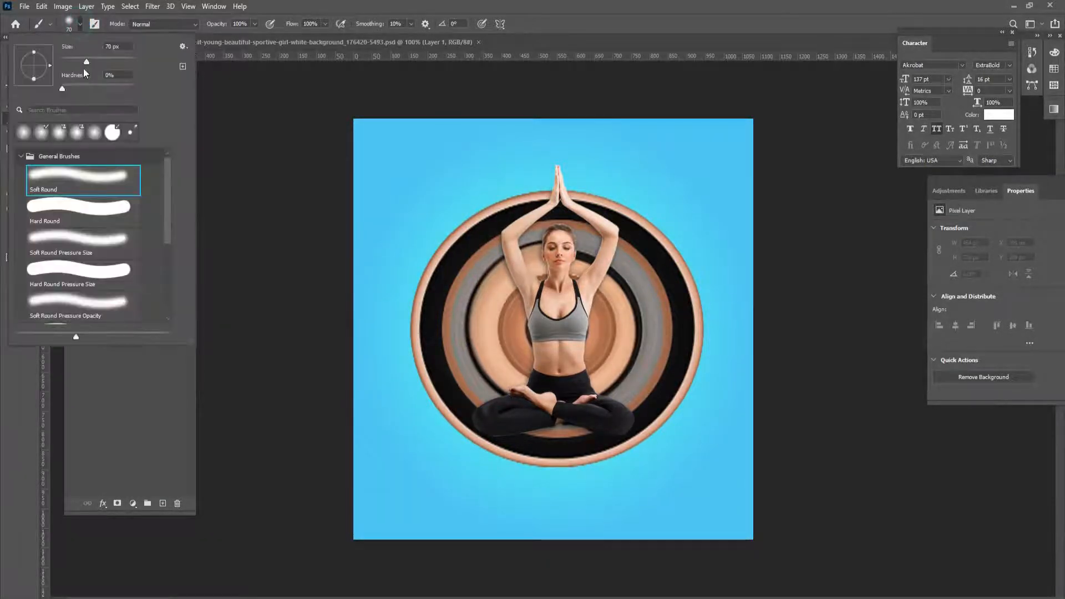
click(175, 397)
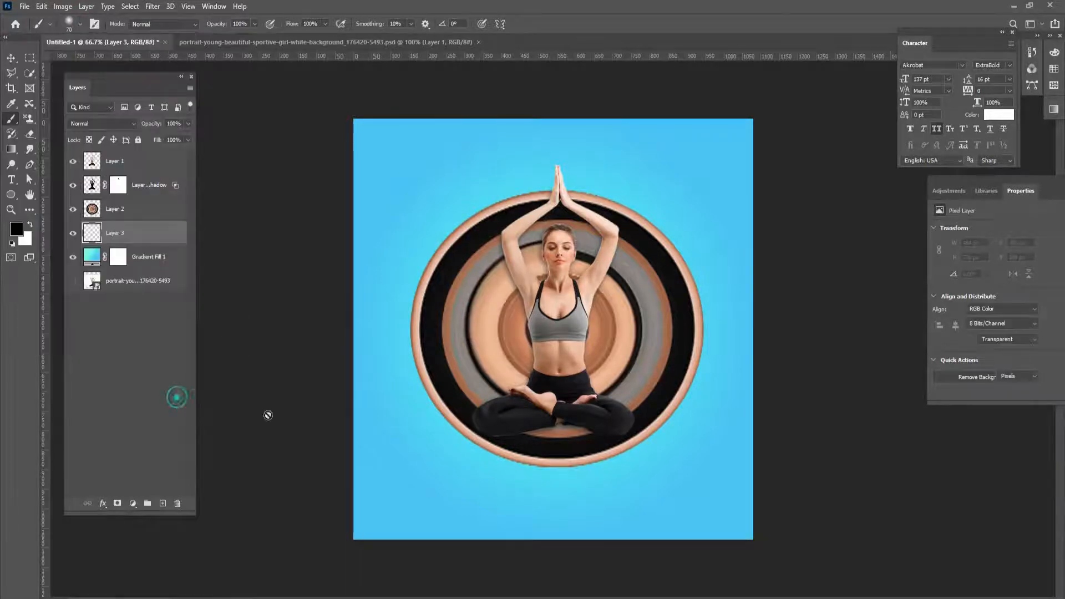
click(120, 228)
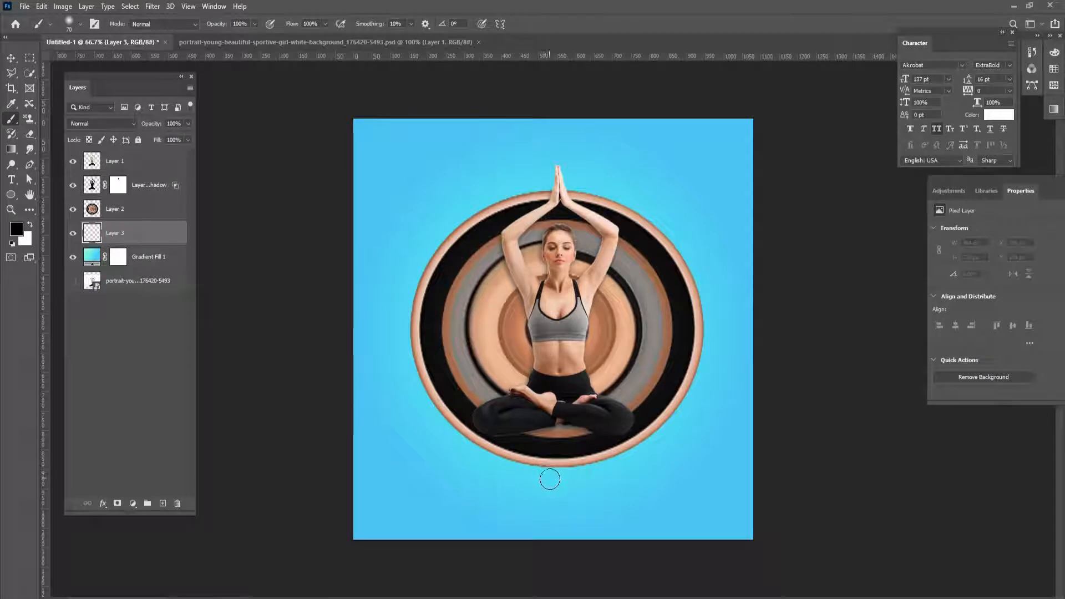
click(553, 478)
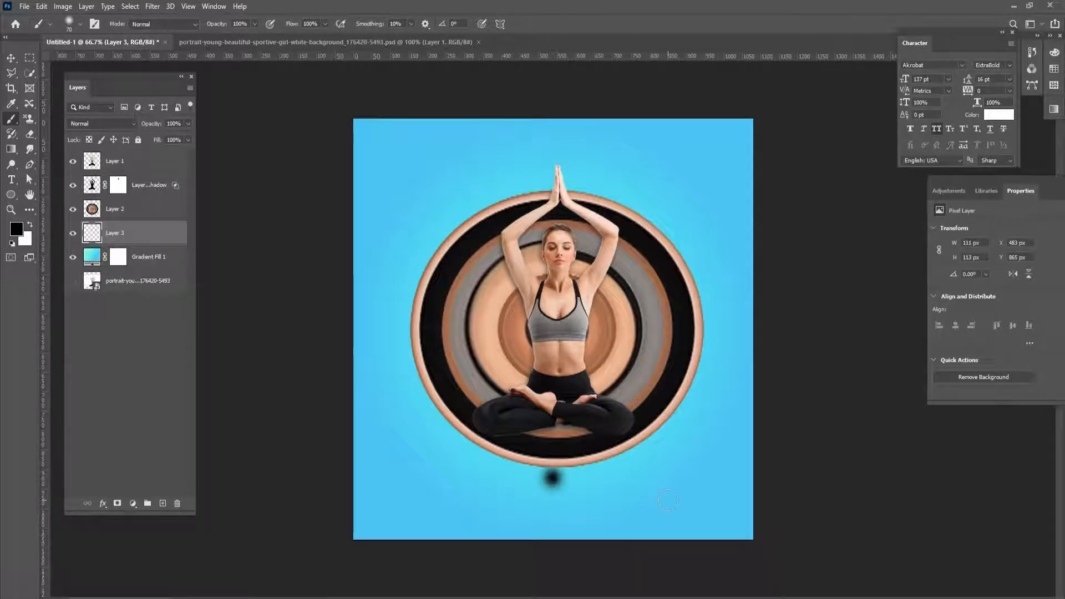
Stretch the black dot horizontally into a ground shadow about 800 px wide and position it under the ring.
key(ctrl+t)
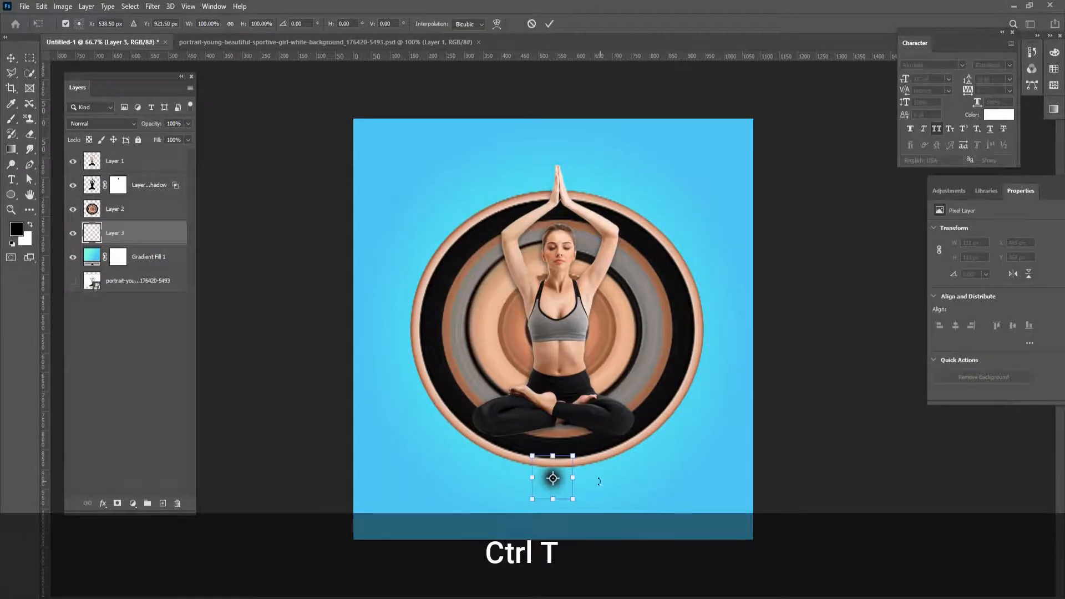
mouse_move(573, 476)
mouse_down()
mouse_move(678, 473)
mouse_move(577, 479)
mouse_move(580, 469)
mouse_up()
key(Return)
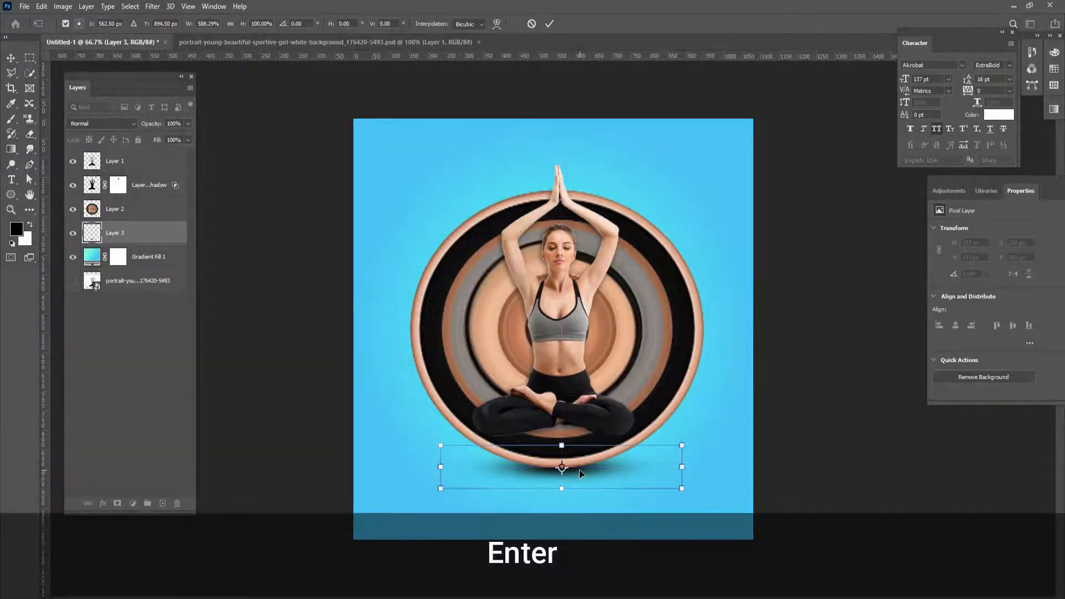
key(ctrl+t)
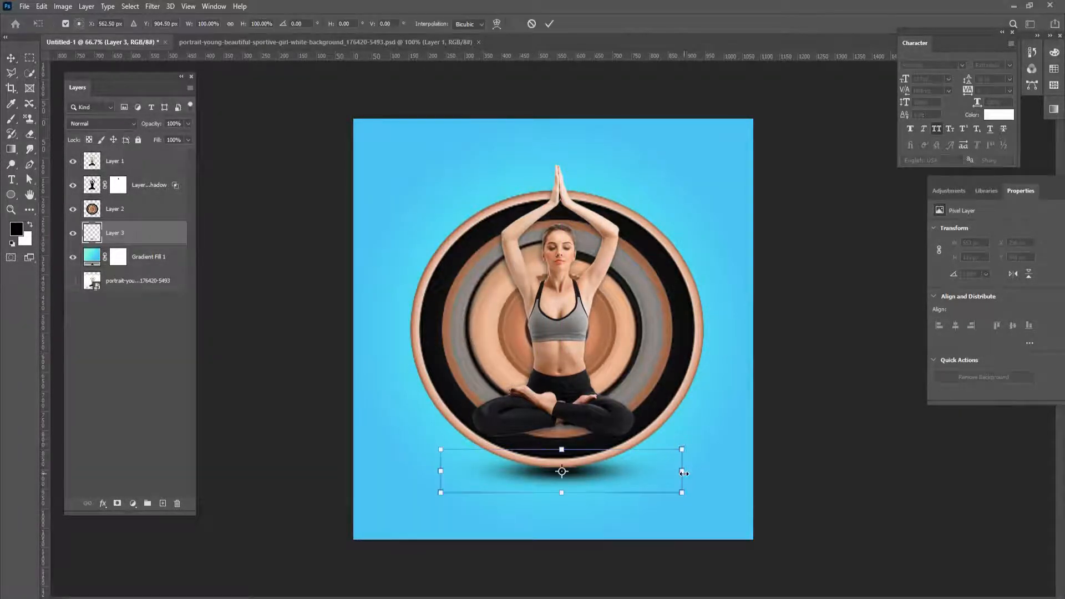
drag(684, 473, 714, 472)
click(548, 24)
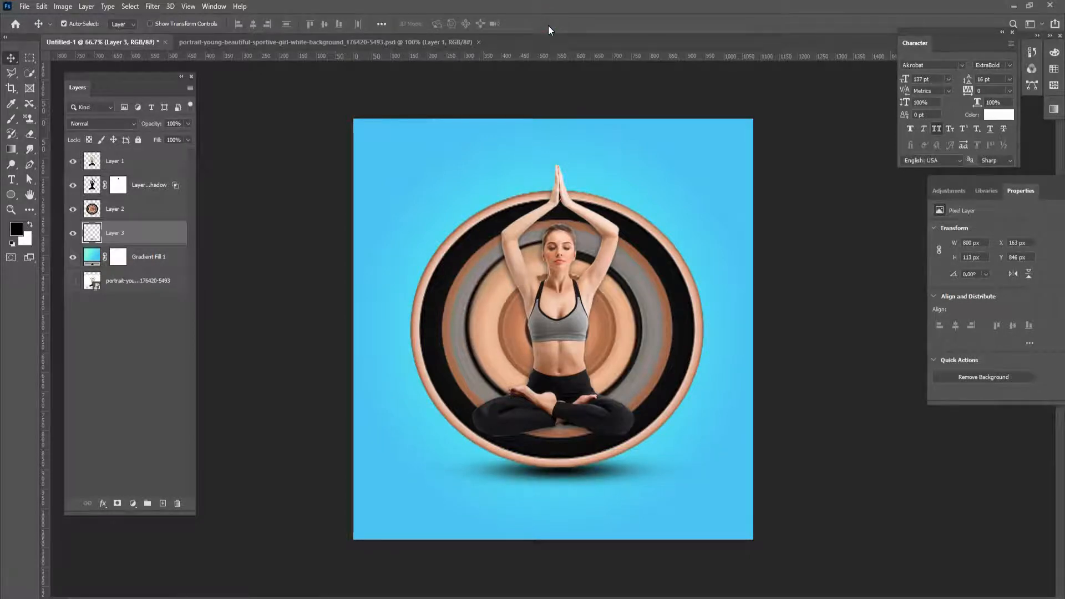
Move Layer 1 and its drop shadow layer down together by about 17 px.
click(136, 185)
shift+click(138, 166)
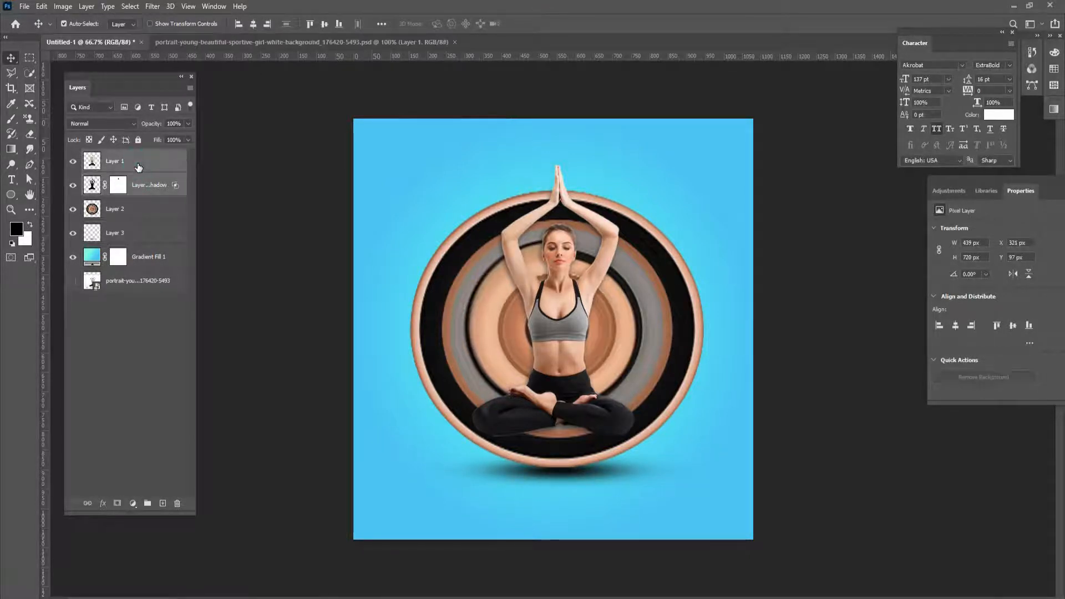
key(Down)
key(Down)
key(Down)
key(Down)
key(Down)
key(shift+Down)
key(Down)
key(Down)
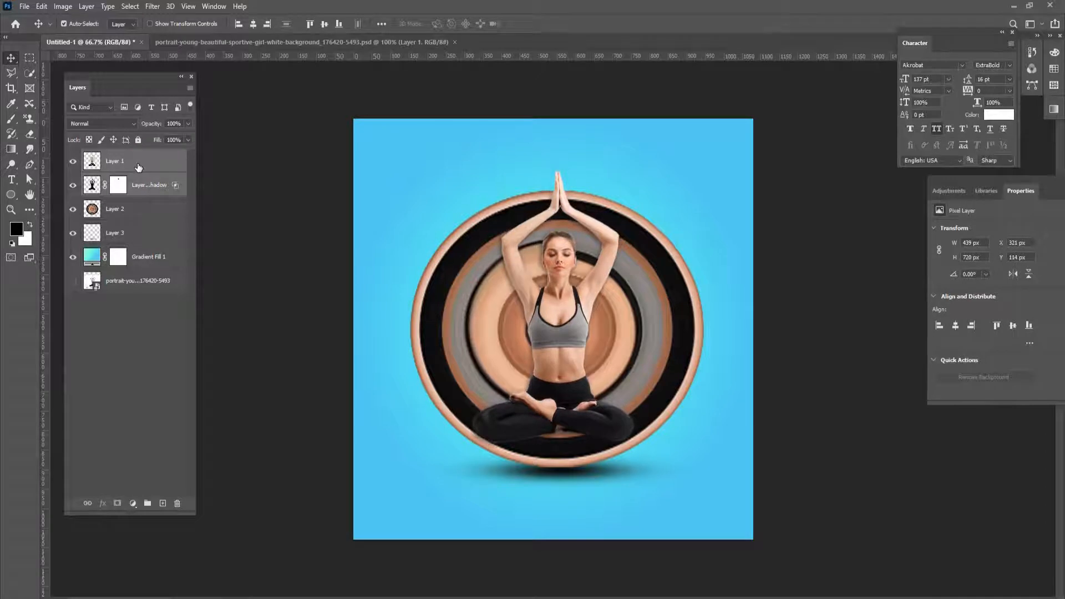
Enlarge the woman and her shadow together to about 104.5% and nudge them into place over the ring.
key(ctrl+t)
drag(635, 163, 640, 157)
key(shift+Up)
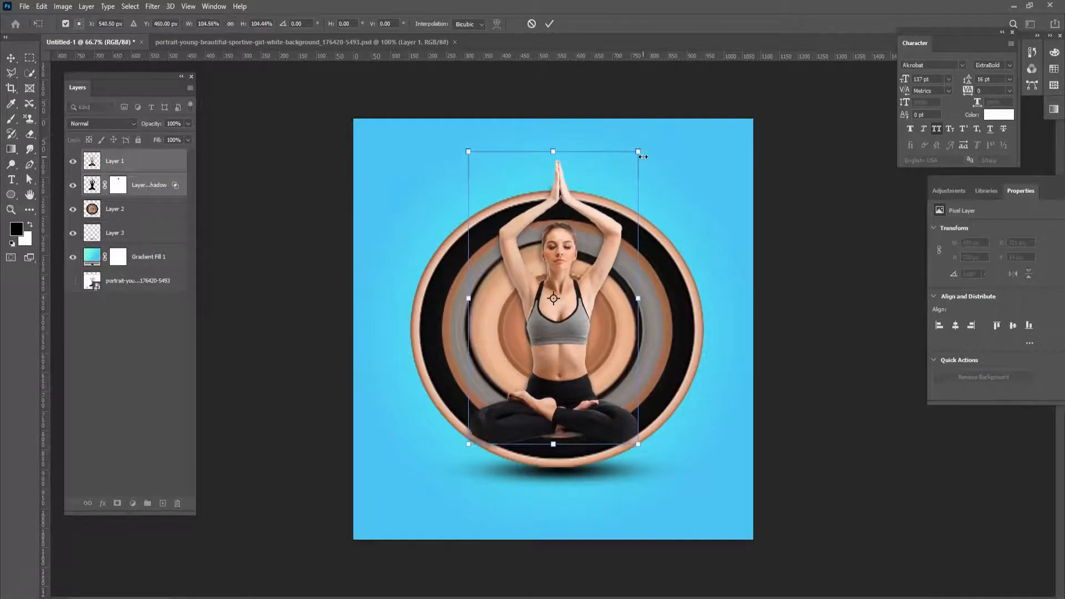
key(Down)
key(Down)
key(Down)
key(Down)
key(Right)
key(Right)
key(Right)
click(546, 23)
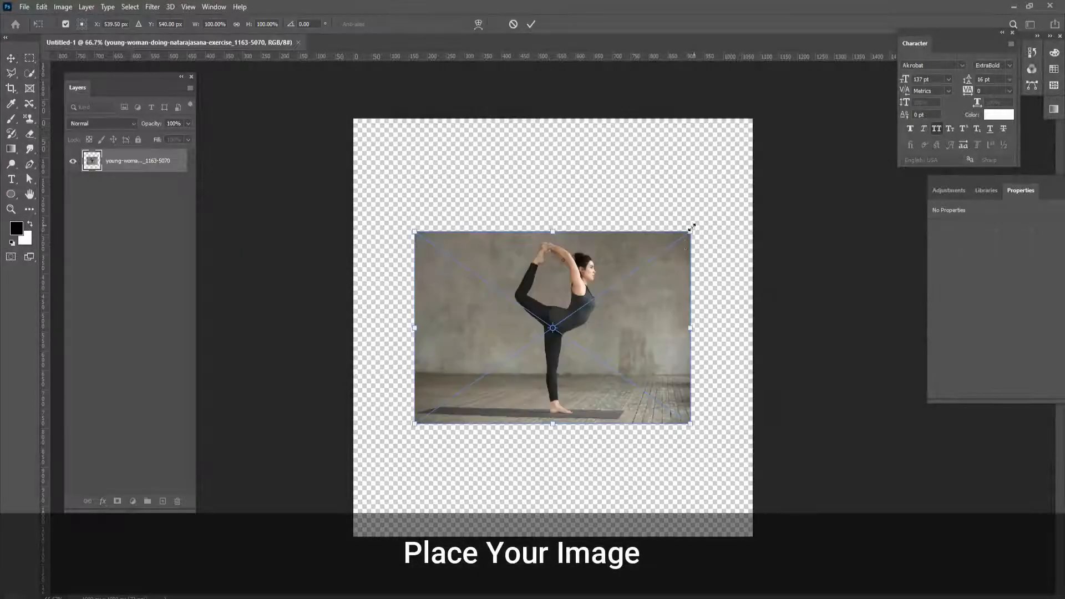
Enlarge the placed natarajasana yoga photo to about 1085 × 724 px and select the woman with Select Subject.
drag(691, 230, 753, 187)
click(532, 24)
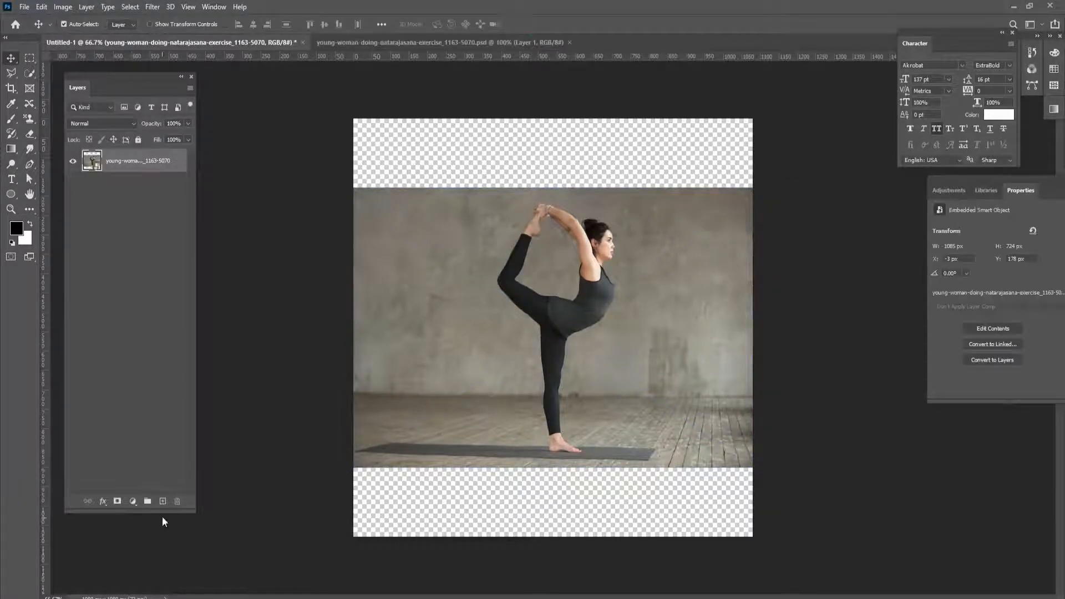
click(130, 7)
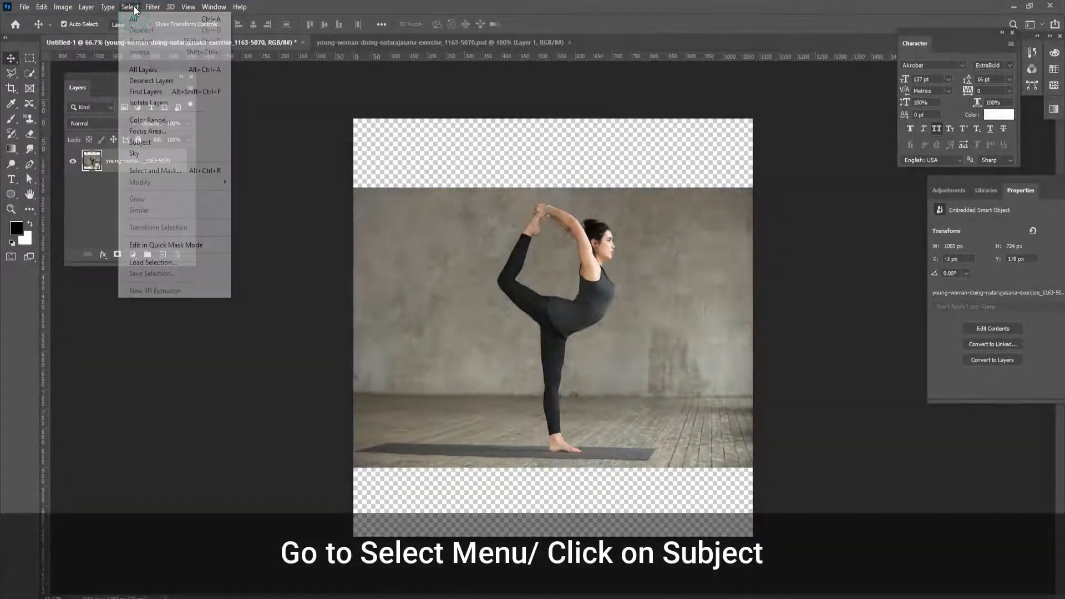
click(165, 143)
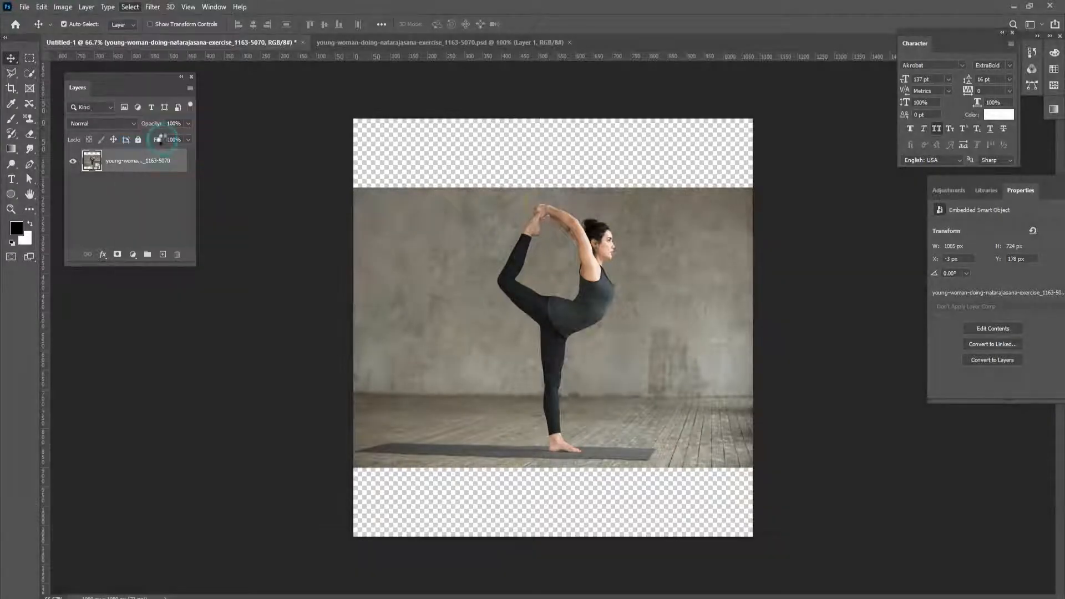
Refine the selection edge beneath the woman's standing foot with the Quick Selection tool.
key(ctrl+plus)
key(ctrl+plus)
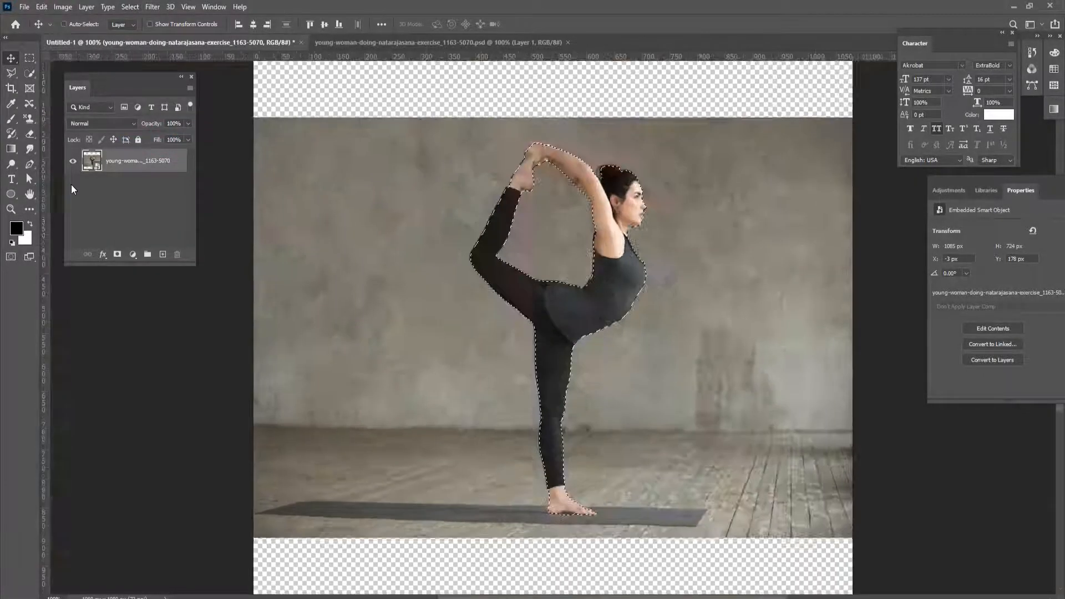
drag(632, 156, 611, 358)
scroll(611, 305, down, 15)
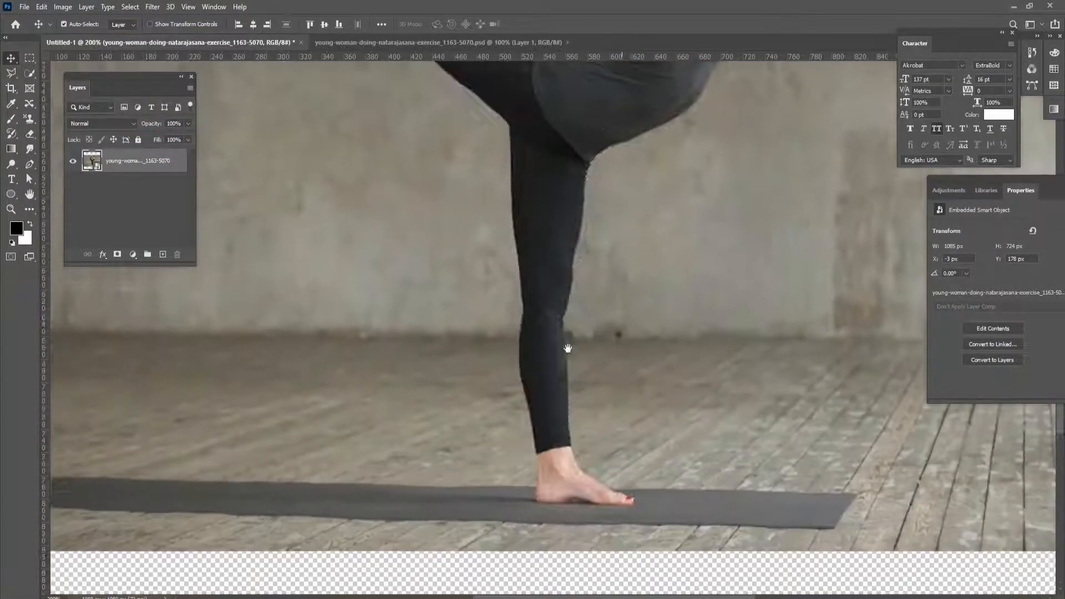
click(30, 74)
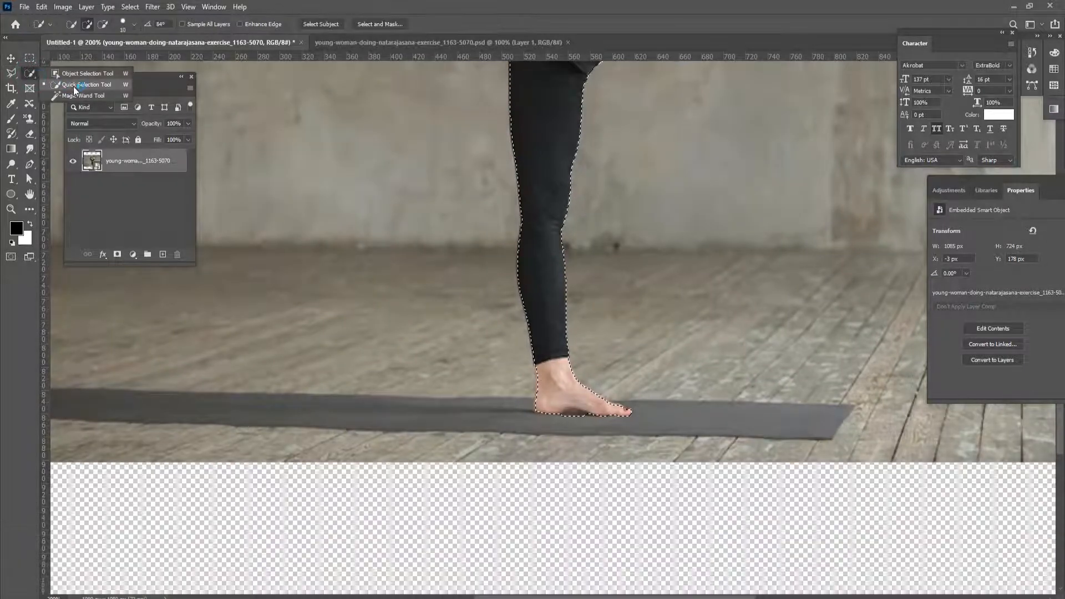
click(74, 85)
click(577, 428)
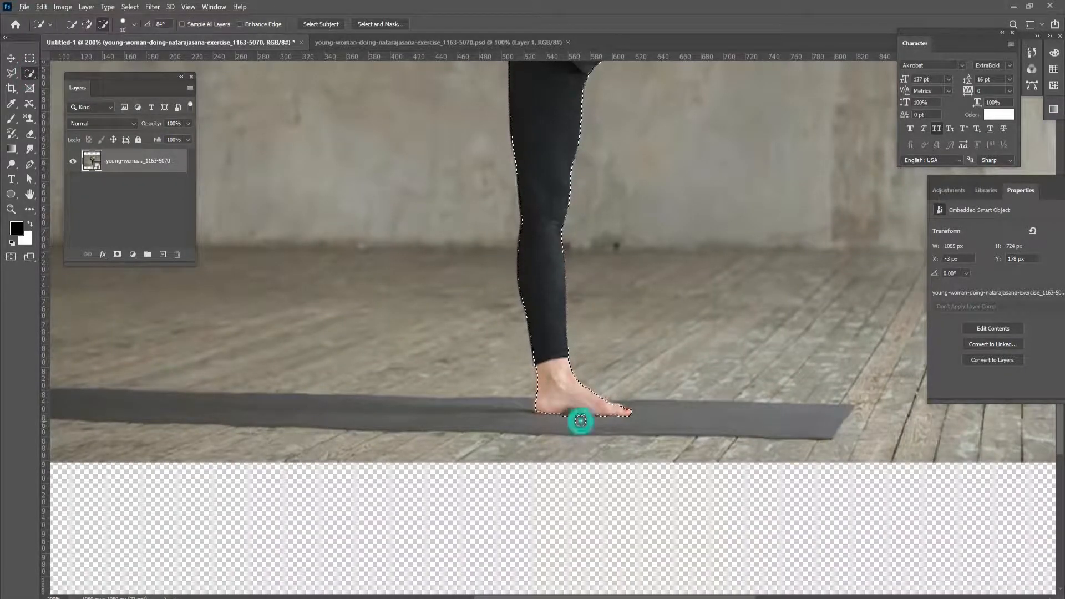
Copy the selected woman onto a new layer and hide the original photo layer.
click(10, 58)
key(ctrl+minus)
key(ctrl+minus)
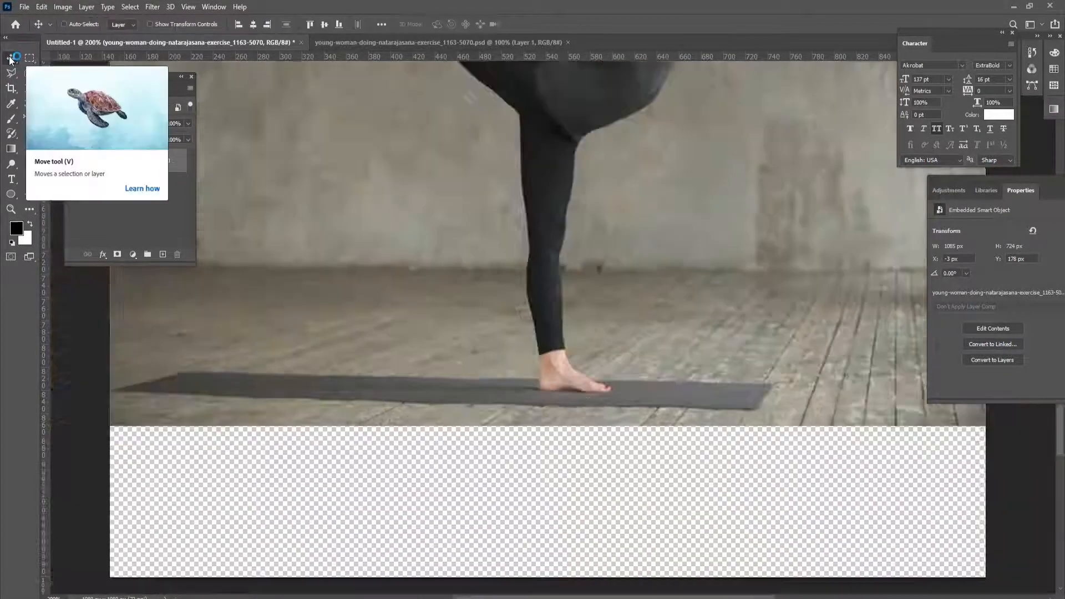
key(ctrl+j)
click(72, 186)
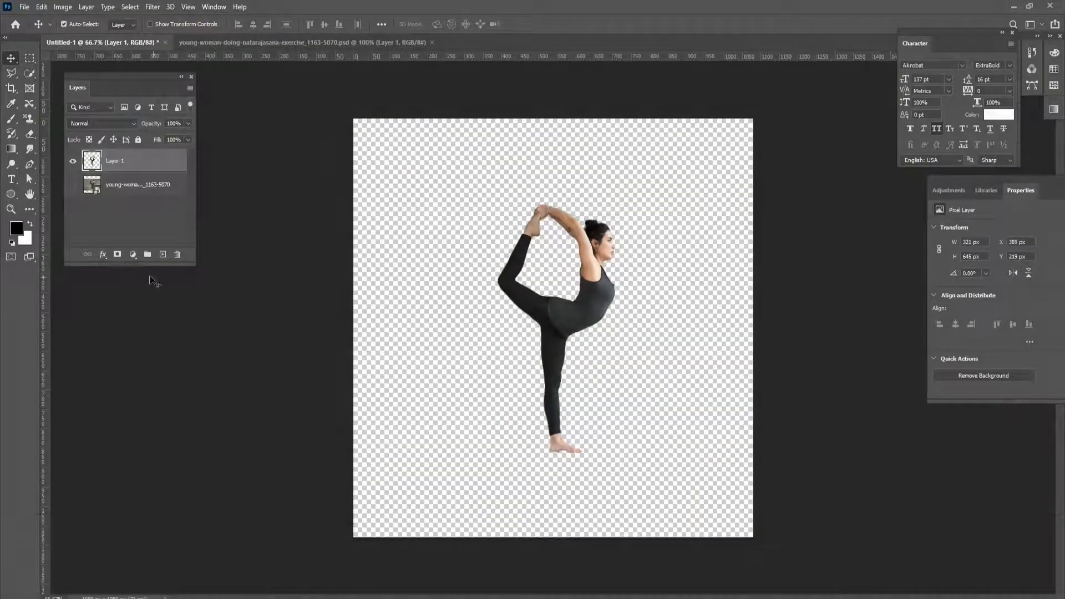
Add a Gradient Fill layer using the lavender-to-pink "circuler half stretch photo" preset.
click(133, 254)
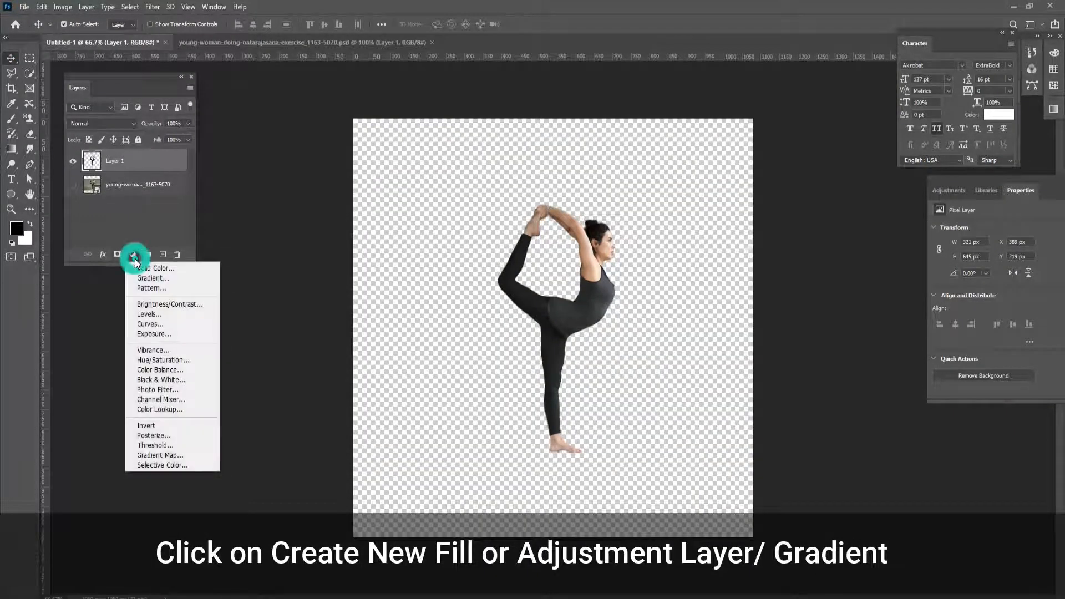
click(149, 278)
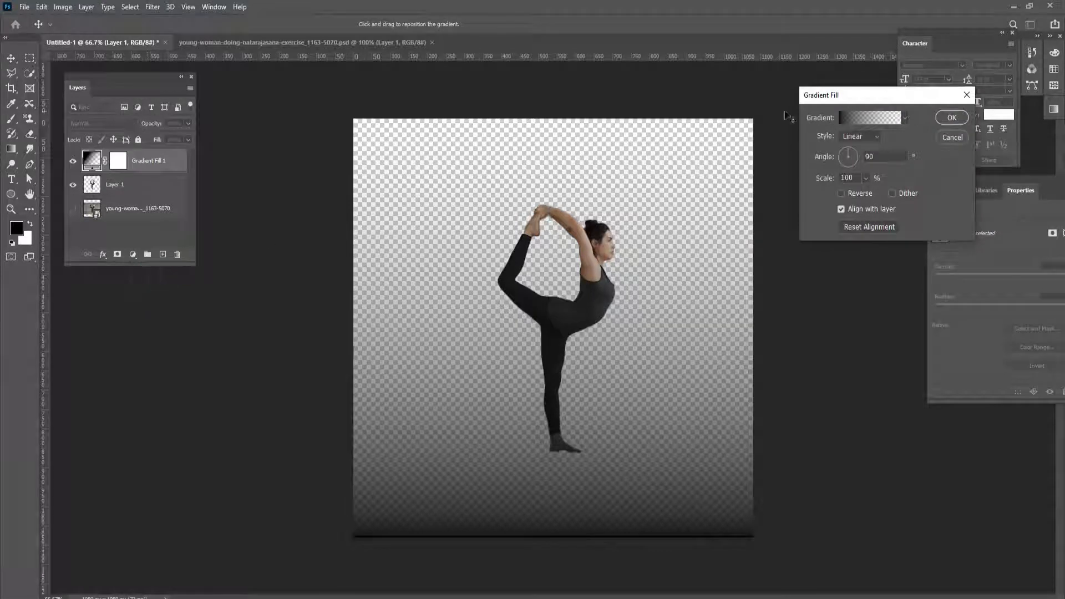
click(860, 117)
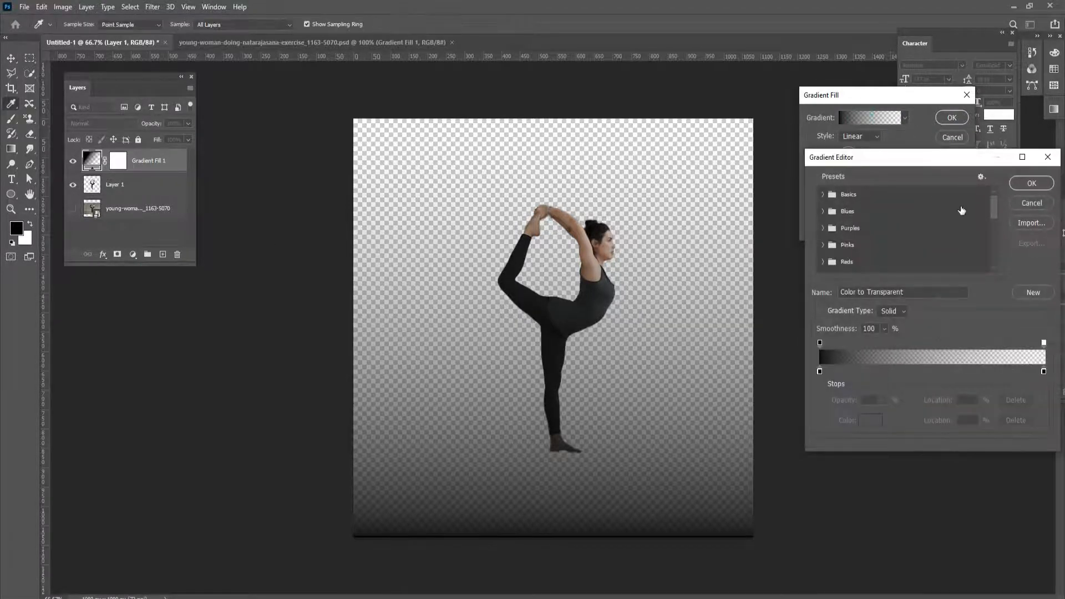
click(846, 267)
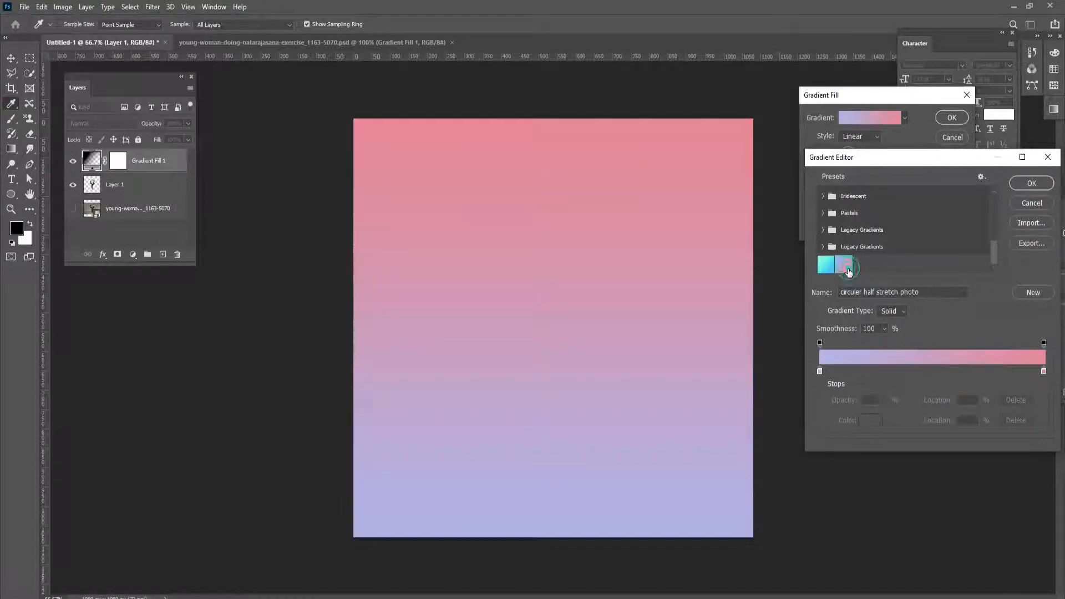
Check the colours of the gradient's two end stops and apply the linear gradient fill at 90°.
double_click(820, 372)
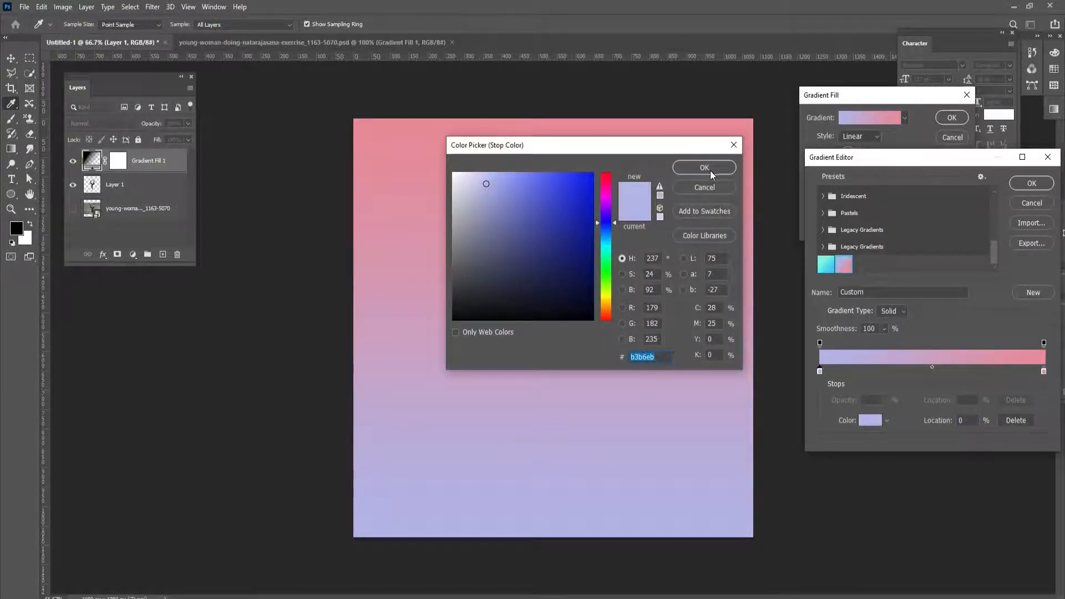
click(704, 187)
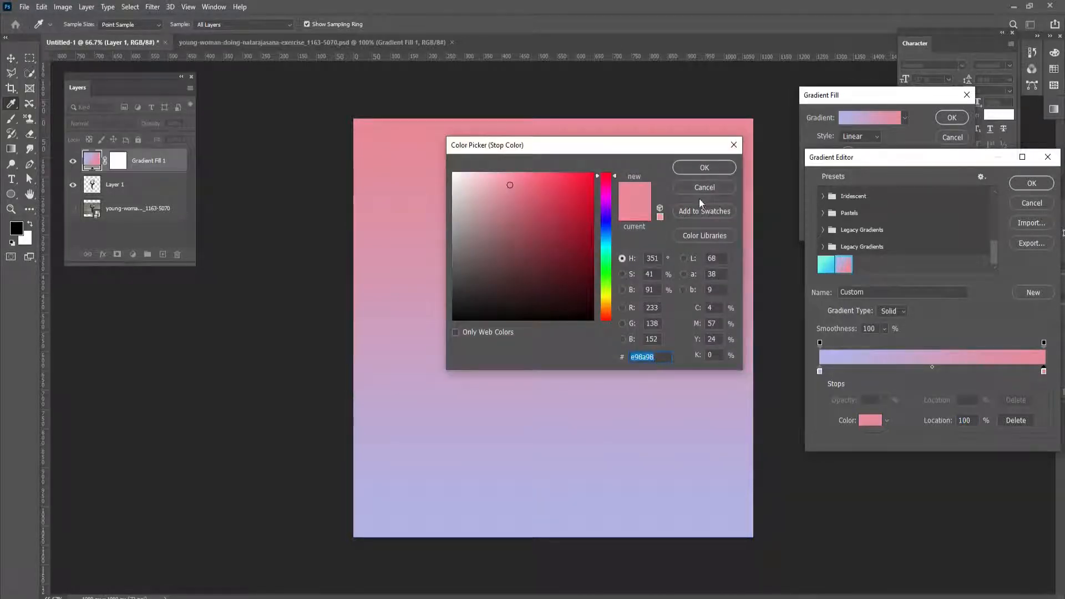
click(699, 190)
drag(957, 161, 727, 168)
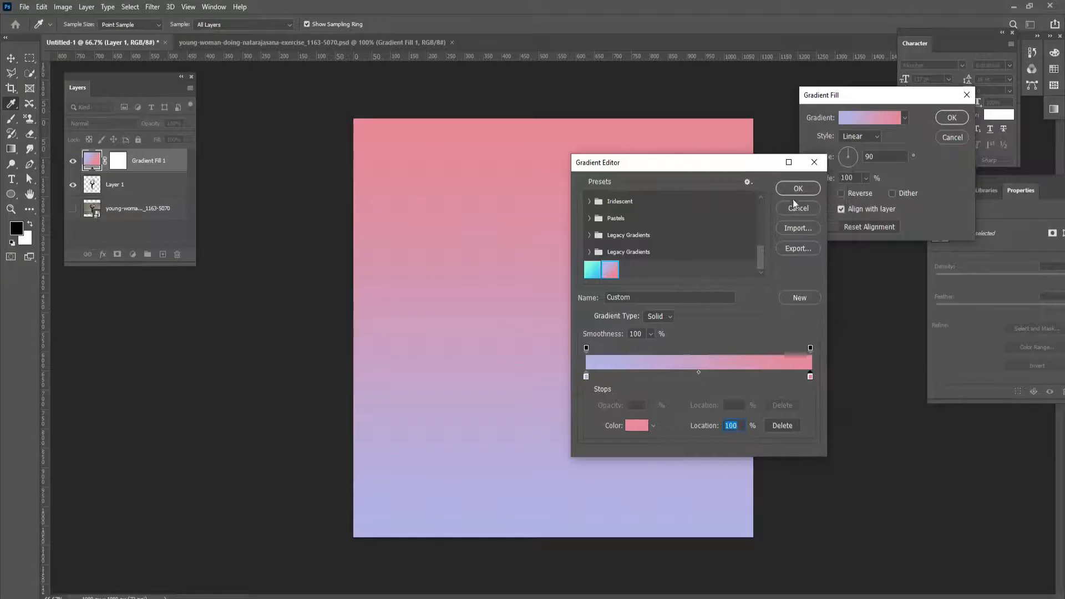
click(798, 189)
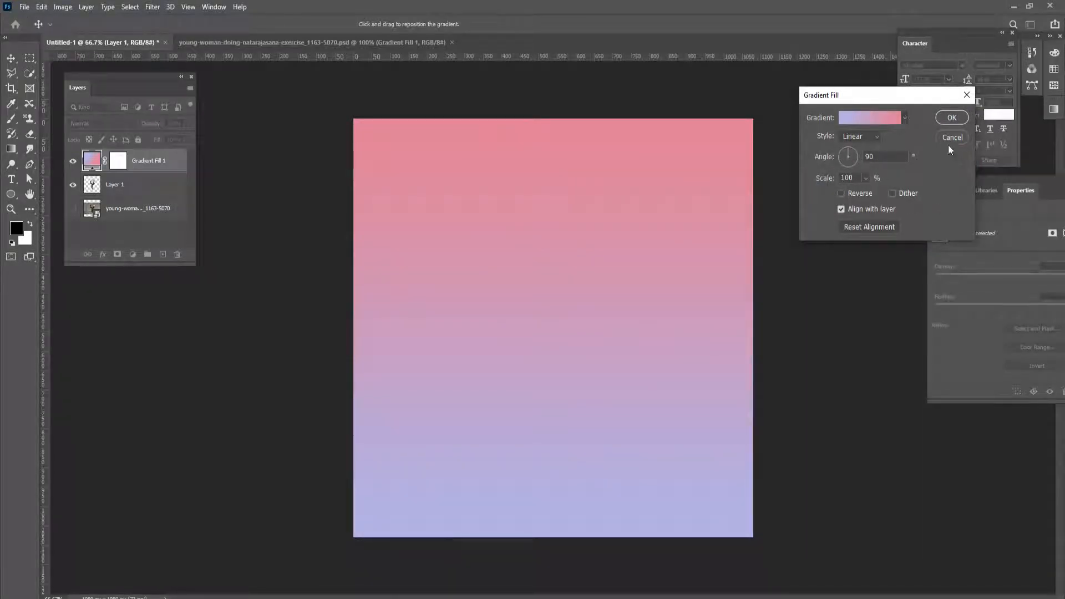
click(951, 118)
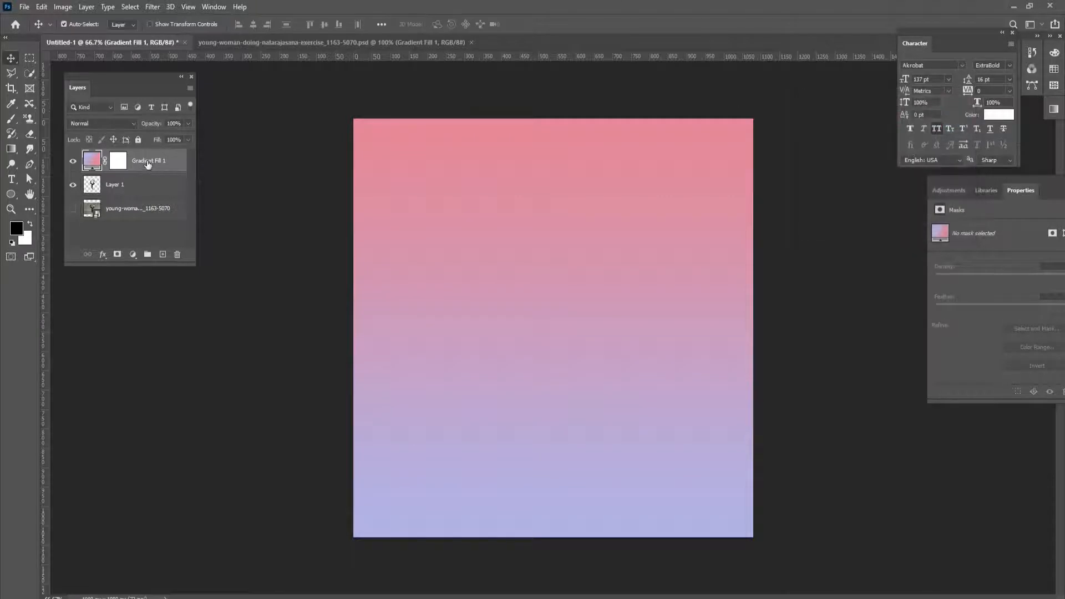
Place the gradient fill below Layer 1 and enlarge the woman to about 369 × 741 px.
drag(148, 164, 147, 197)
click(581, 307)
key(ctrl+t)
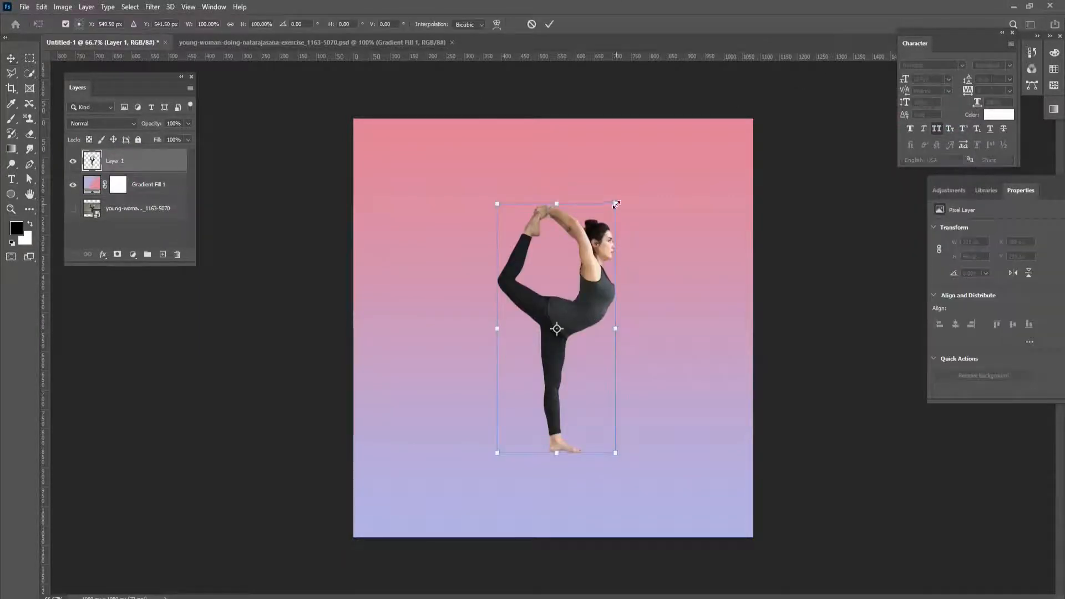
drag(616, 204, 623, 184)
key(Return)
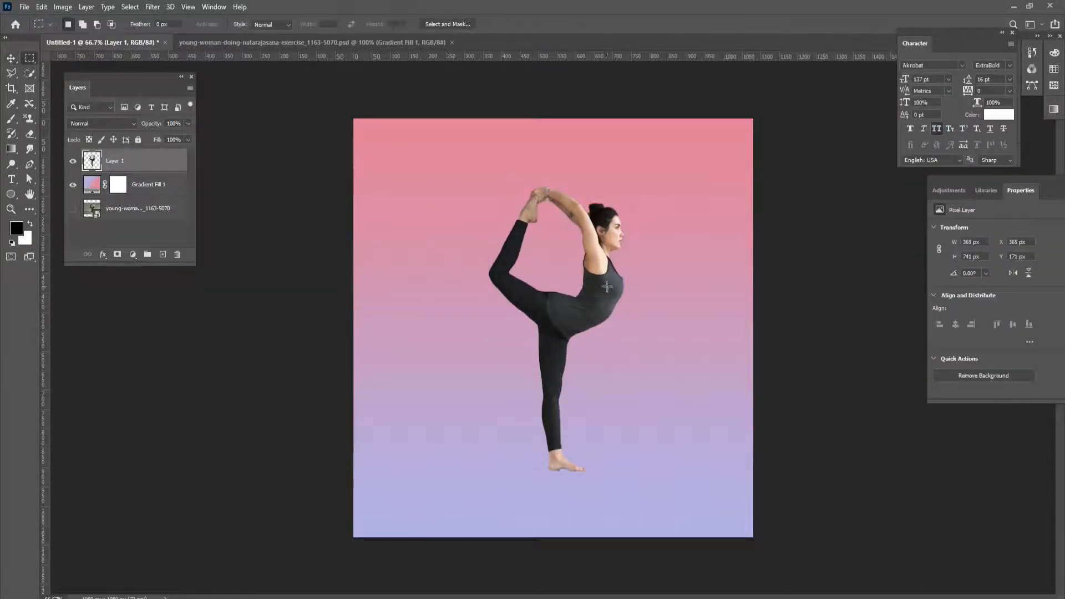
Copy an 11 × 189 px strip through the woman's arm and torso and stretch it into a 1080 × 92 px band along the canvas top.
drag(591, 240, 595, 313)
key(ctrl+j)
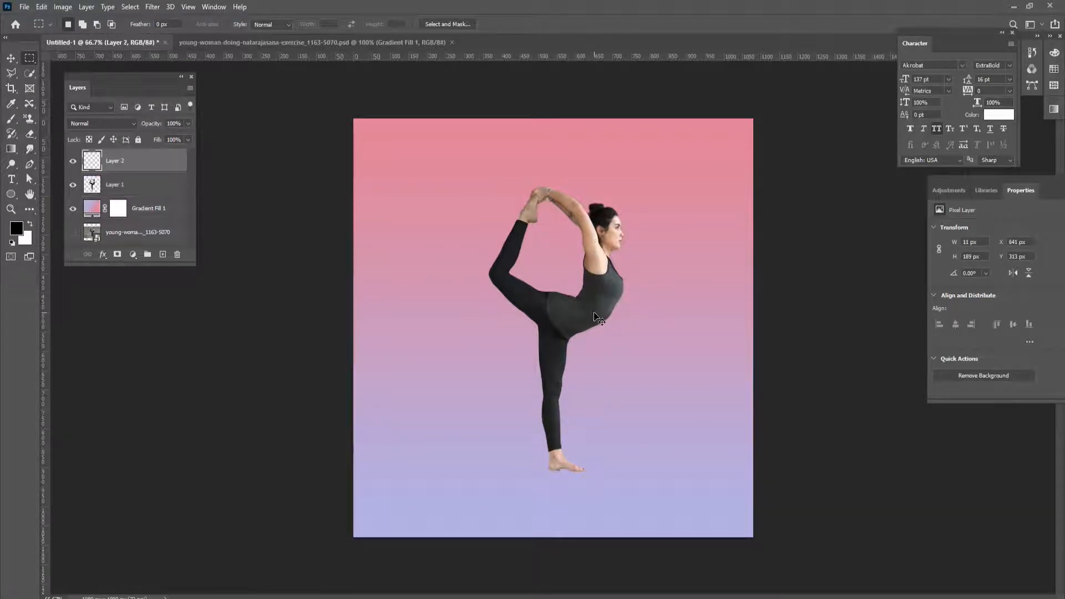
key(ctrl+t)
drag(593, 276, 754, 277)
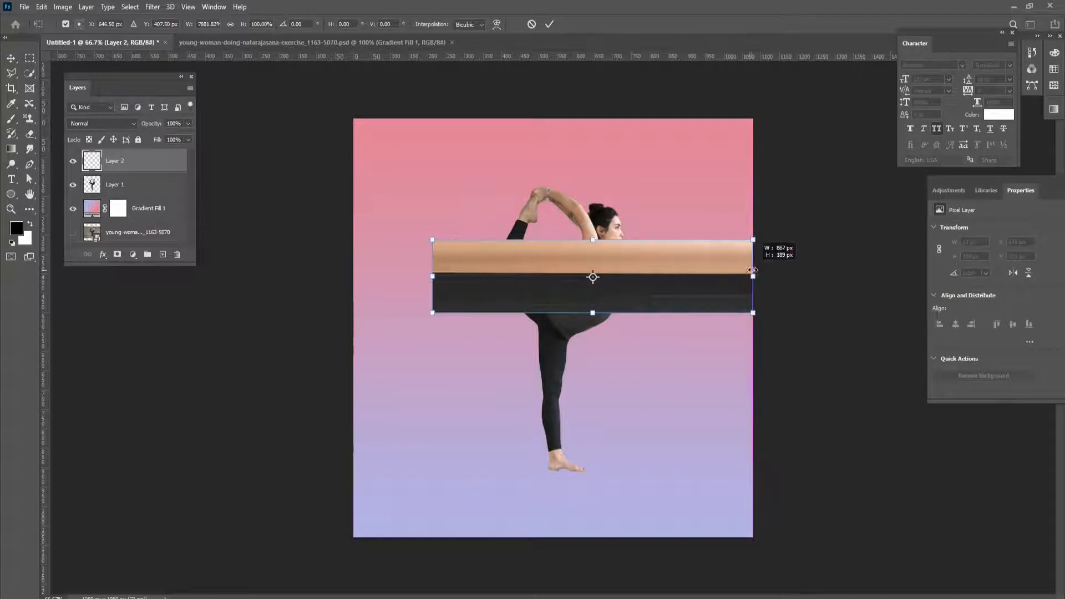
drag(431, 277, 363, 277)
drag(559, 240, 594, 143)
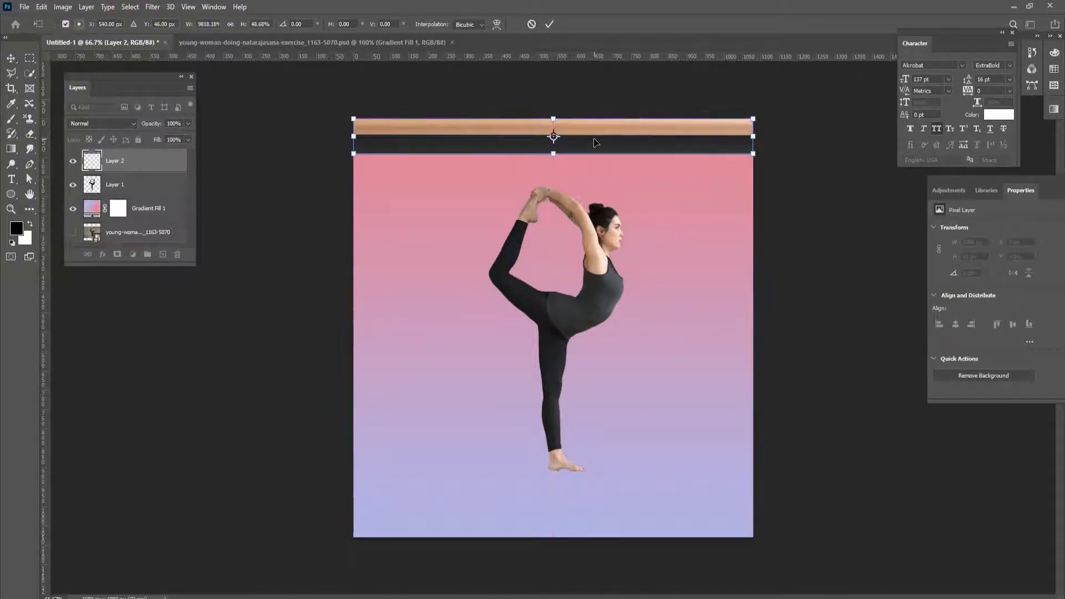
click(549, 24)
Copy a 10 × 274 px strip through her head and torso and stretch it into a 1080 × 103 px band directly below the first.
drag(597, 199, 600, 311)
key(ctrl+j)
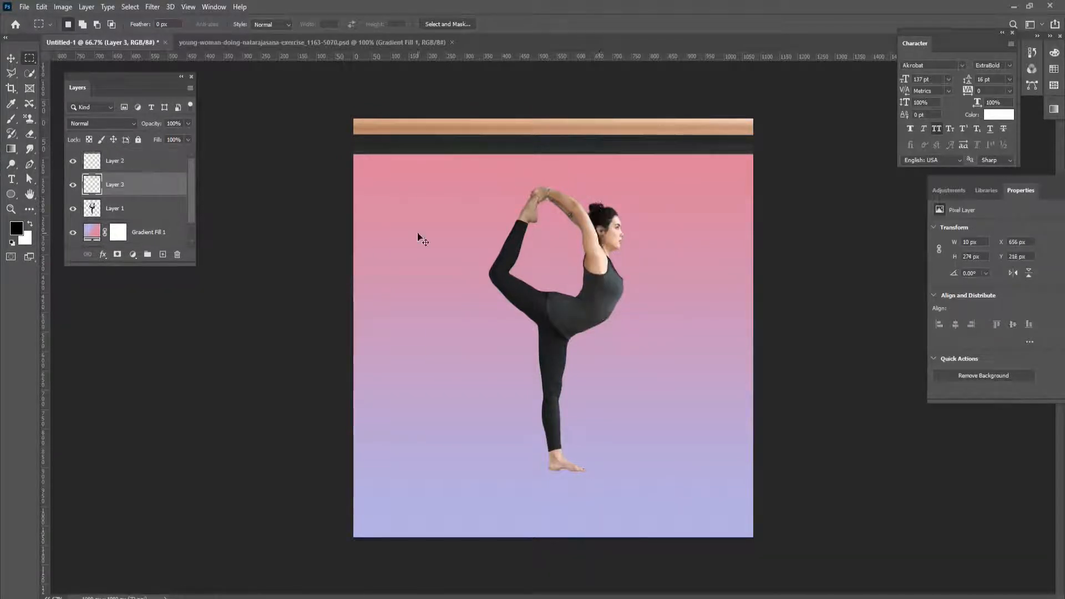
key(ctrl+t)
drag(602, 256, 354, 255)
drag(553, 203, 591, 180)
click(549, 24)
key(v)
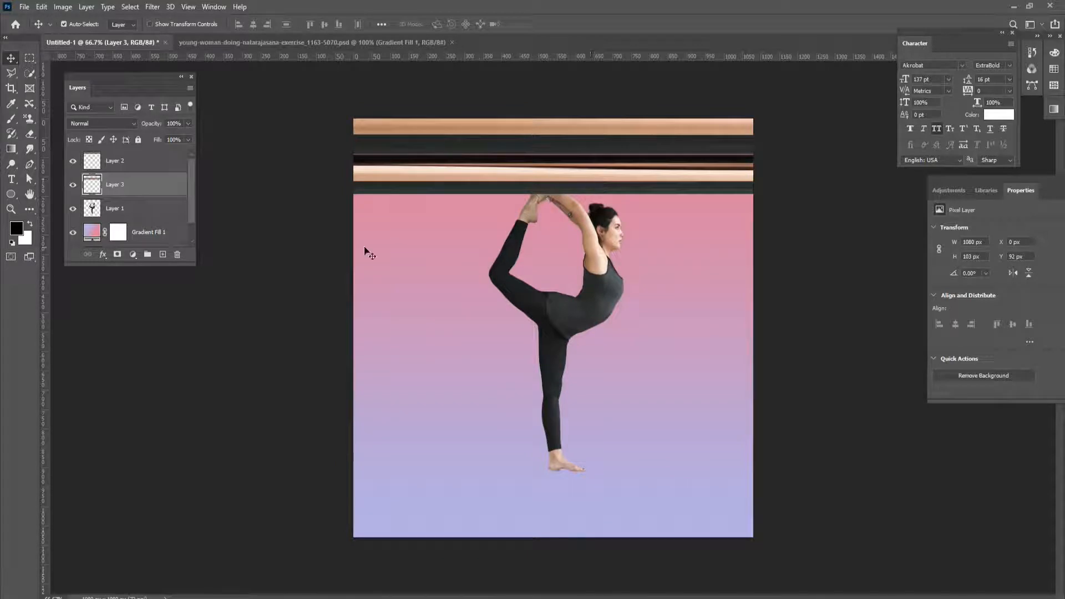
Copy a narrow strip of Layer 1 from hip to lower leg and stretch it into a 1080 px wide band at 41.74% height below the second.
click(122, 209)
key(m)
drag(552, 303, 555, 387)
key(ctrl+j)
key(ctrl+t)
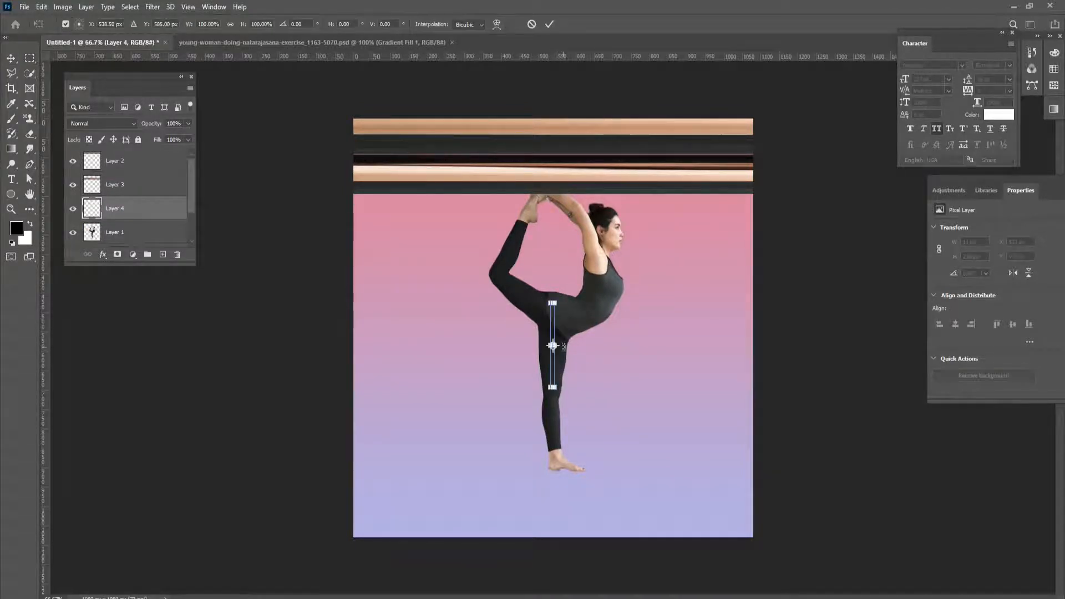
drag(559, 345, 756, 346)
drag(551, 345, 353, 345)
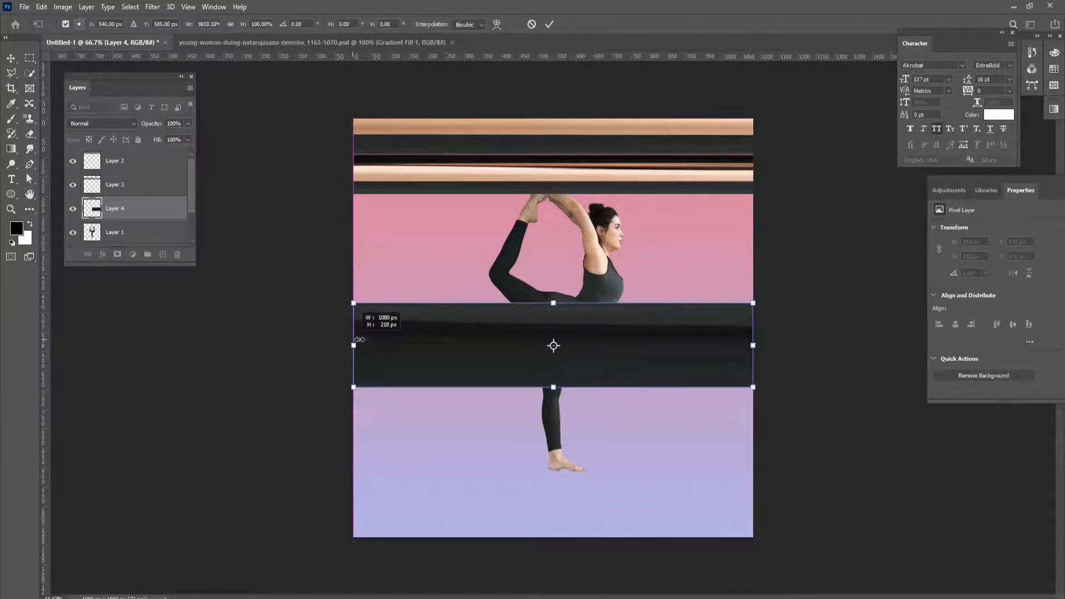
drag(554, 303, 554, 208)
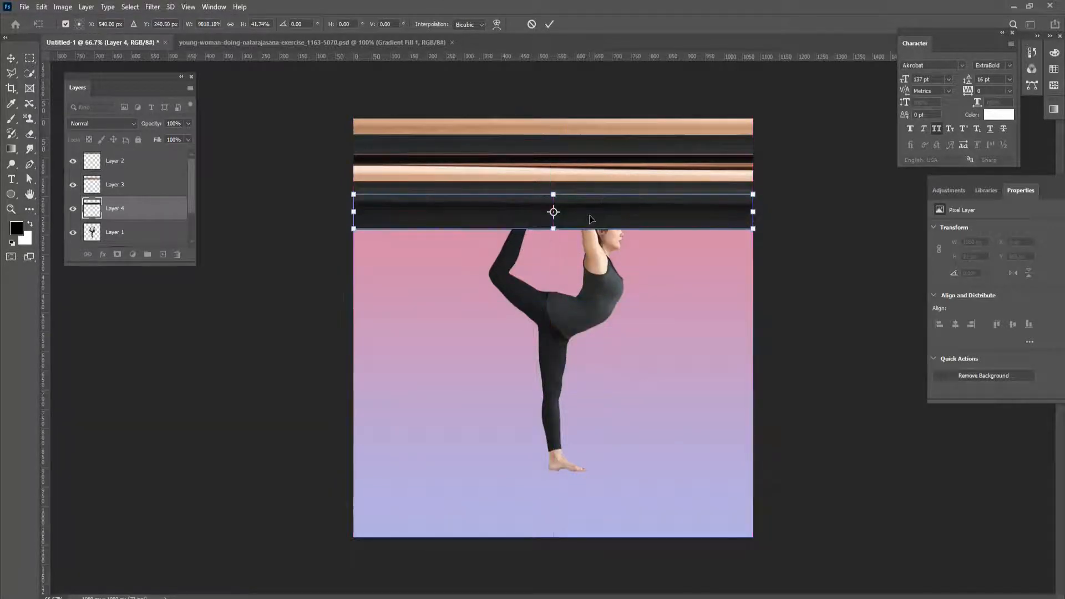
click(549, 24)
Copy a strip of the lower leg and foot, stretch it to about 1080 × 91 px, and place it directly under the third band.
drag(545, 378, 553, 471)
drag(553, 411, 717, 437)
click(111, 233)
key(ctrl+t)
drag(552, 440, 353, 440)
drag(553, 410, 554, 437)
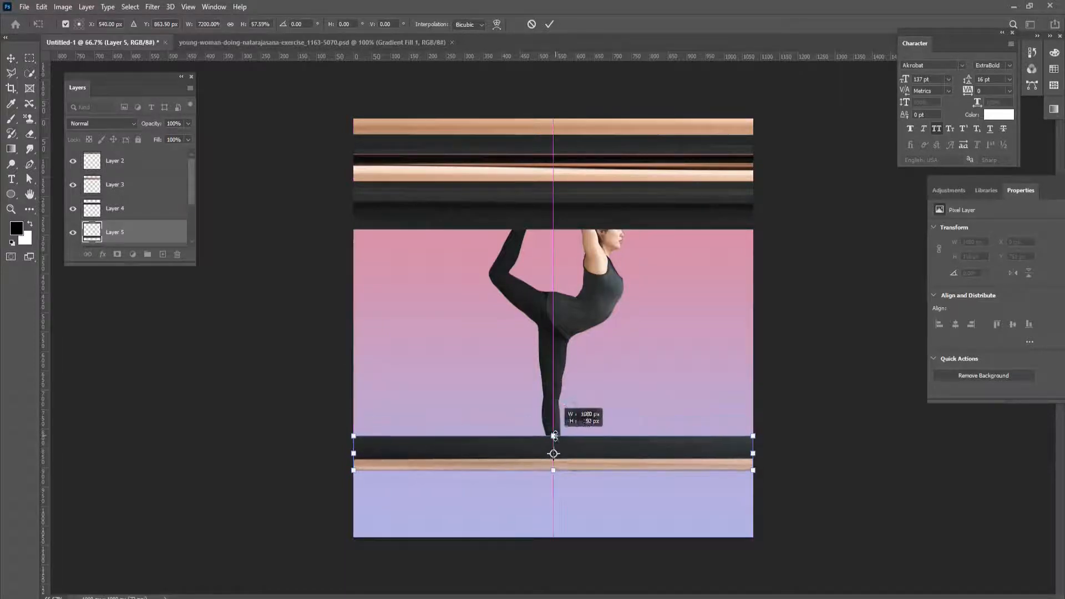
click(550, 24)
drag(649, 450, 632, 253)
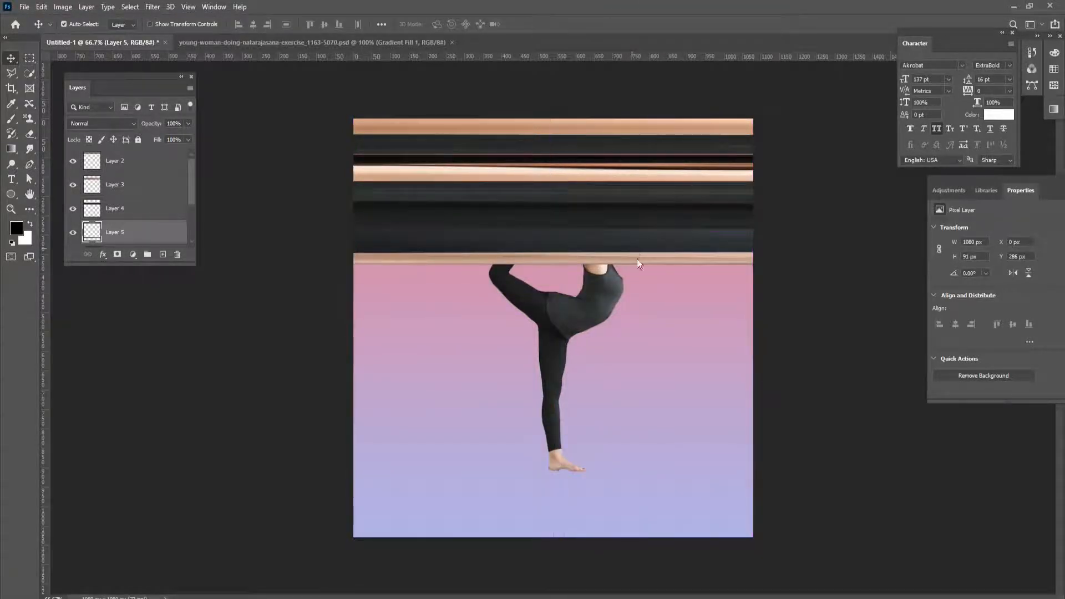
Merge the four stretched band layers, Layer 2 through Layer 5, into one layer.
drag(131, 267, 132, 321)
shift+click(136, 164)
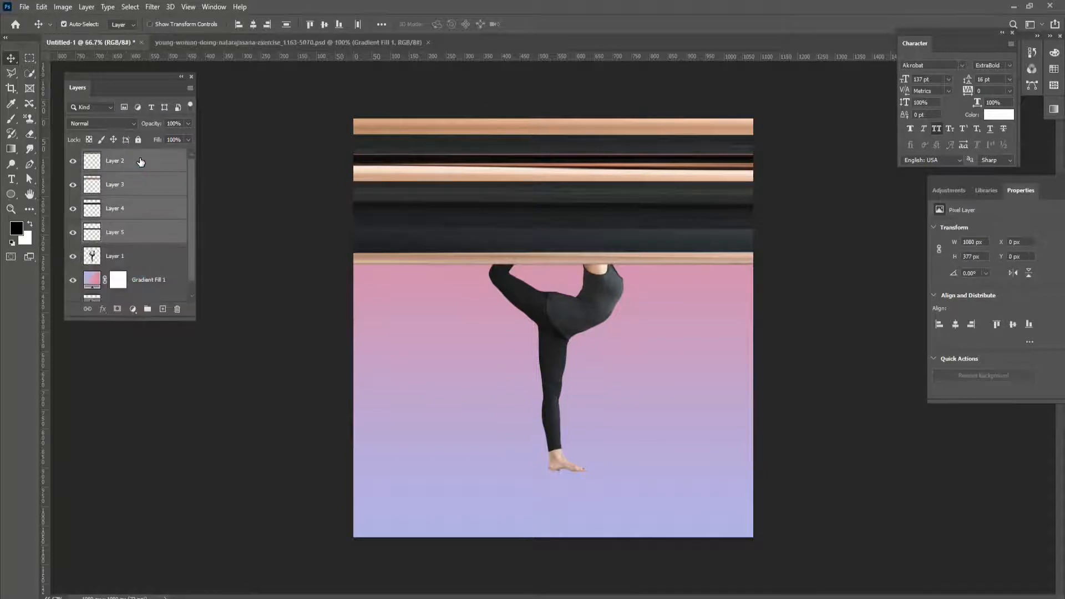
right_click(143, 193)
click(172, 456)
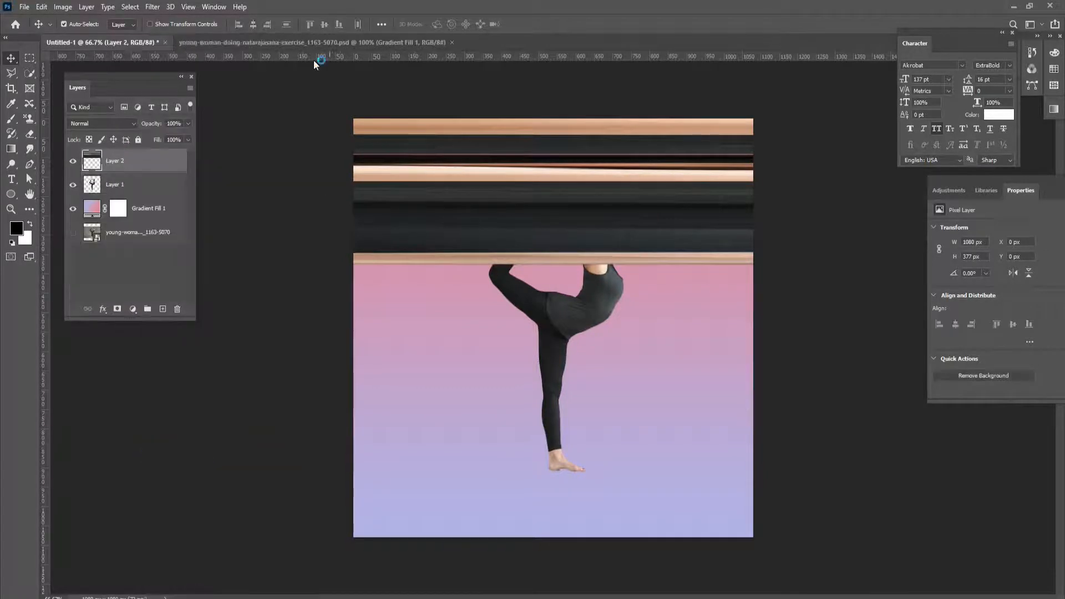
Apply the Polar Coordinates filter to the merged bands with Rectangular to Polar.
click(153, 7)
mouse_move(211, 178)
click(338, 199)
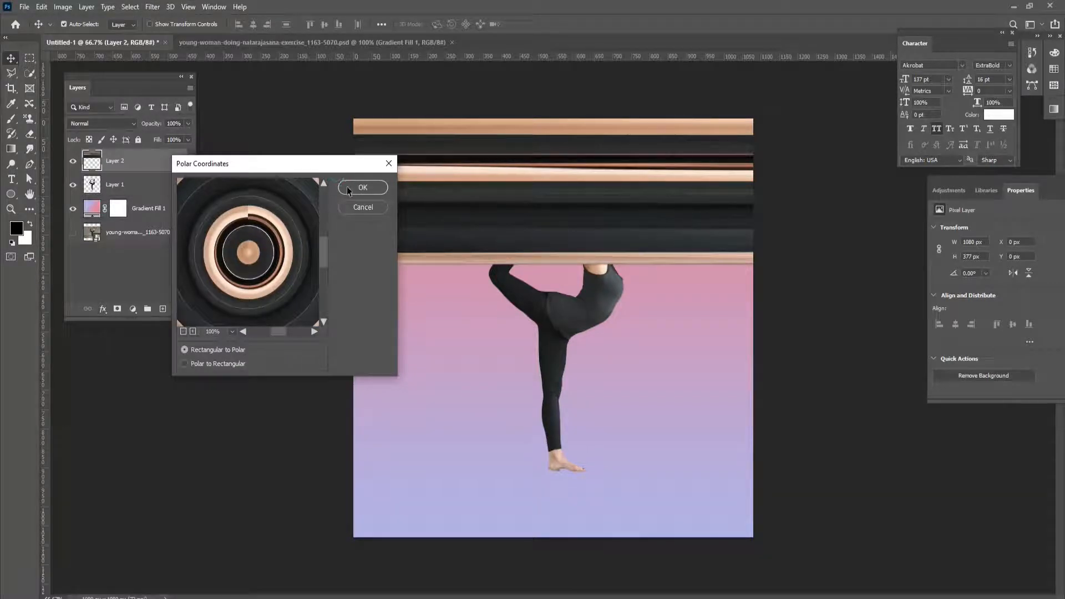
drag(316, 162, 518, 165)
click(554, 190)
Move the circle layer behind the woman and enlarge it to about 733 × 733 px.
drag(119, 160, 139, 198)
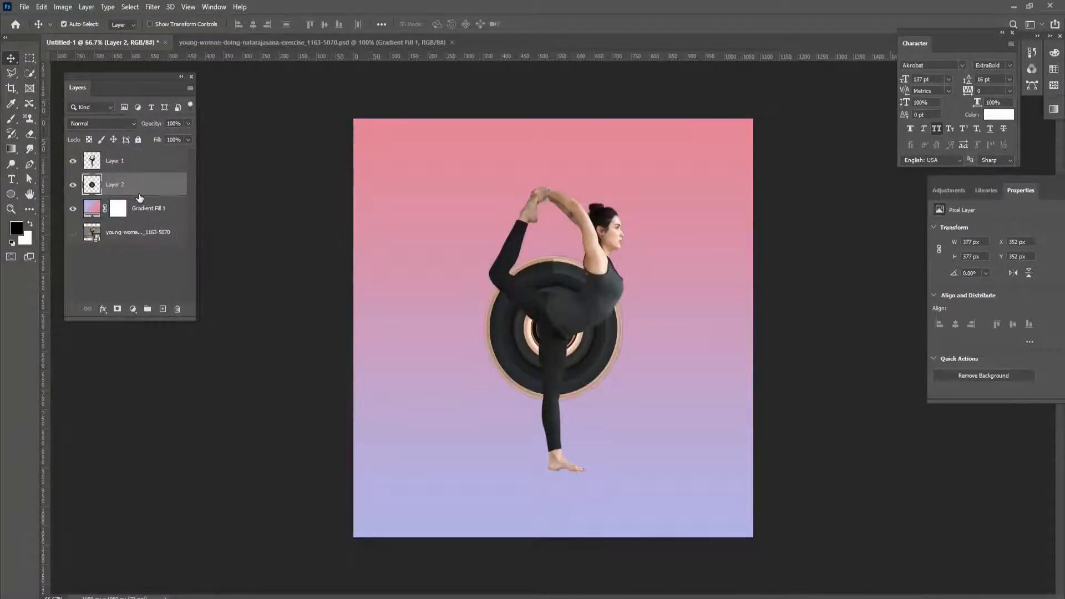
key(ctrl+t)
drag(624, 258, 696, 191)
key(Return)
Shift the woman about 15 px to the right and heighten her to about 369 × 754 px over the circle.
click(596, 278)
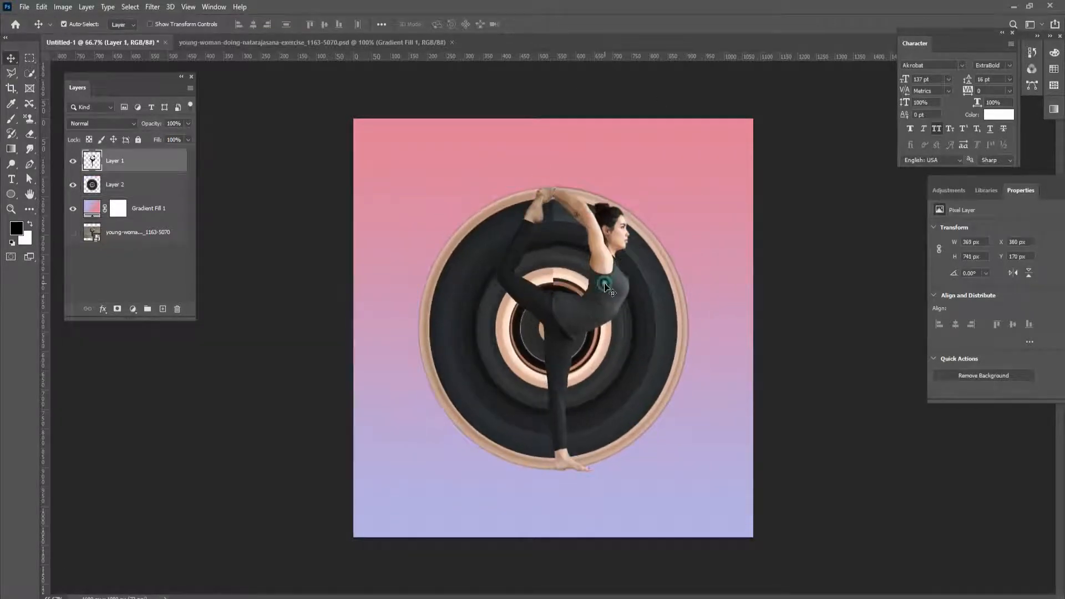
key(ctrl+t)
drag(629, 188, 632, 177)
key(Return)
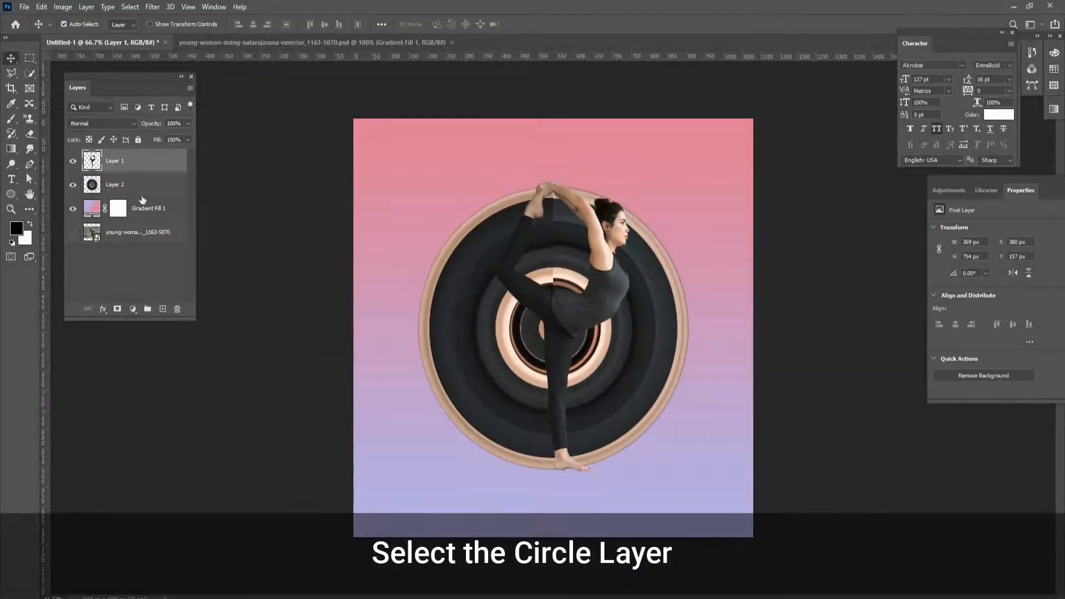
Add a layer mask to the circle layer, Layer 2.
click(133, 186)
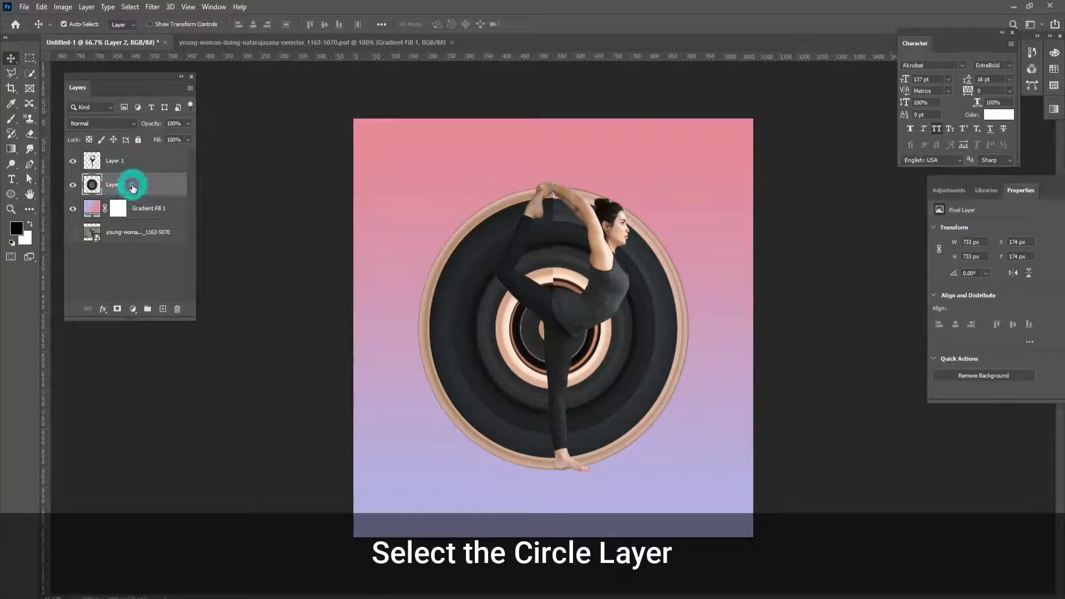
click(118, 310)
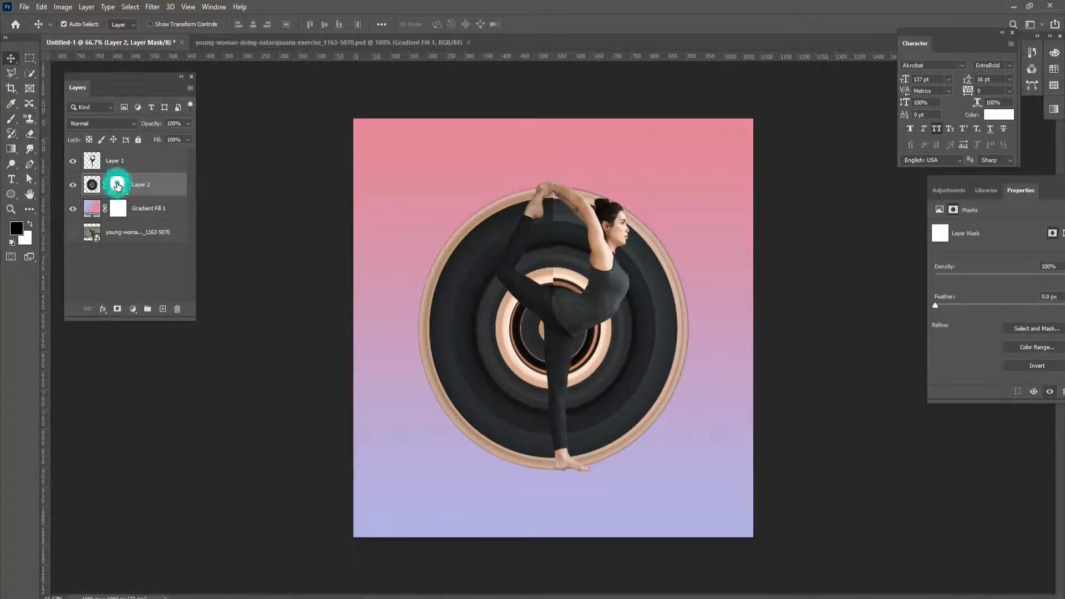
Trace a pen path from the woman's raised foot along the bent leg, through the hip and down to the standing foot.
key(p)
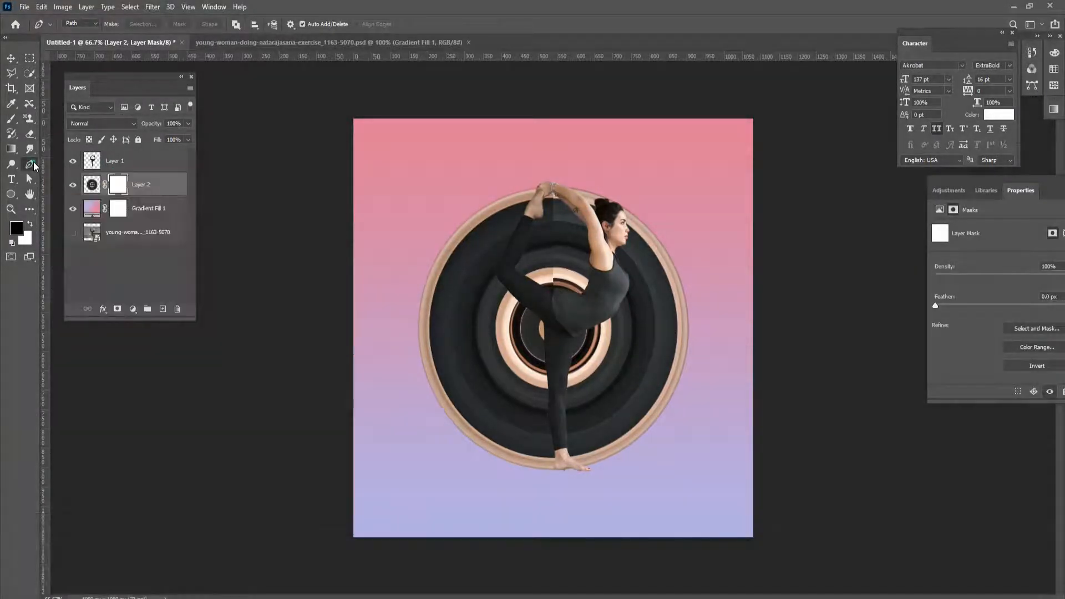
key(ctrl+plus)
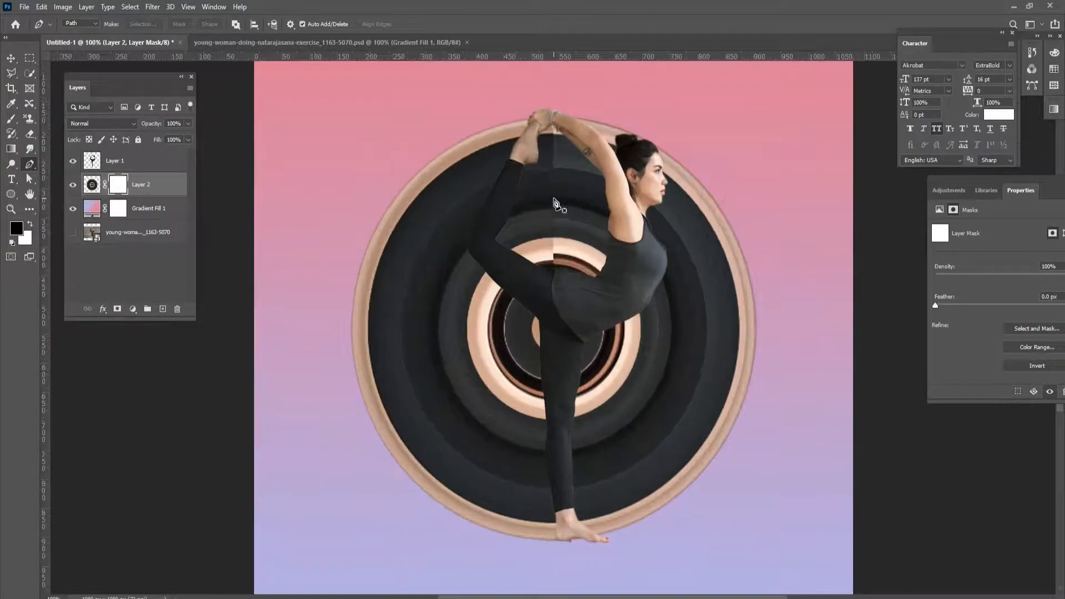
click(535, 111)
click(505, 184)
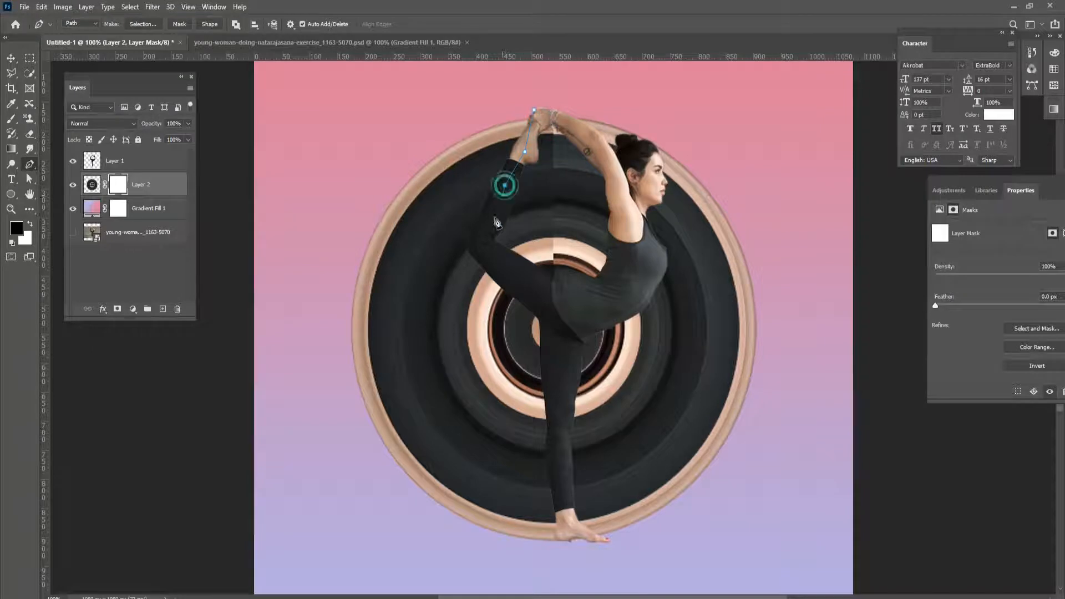
click(488, 237)
click(516, 269)
click(557, 307)
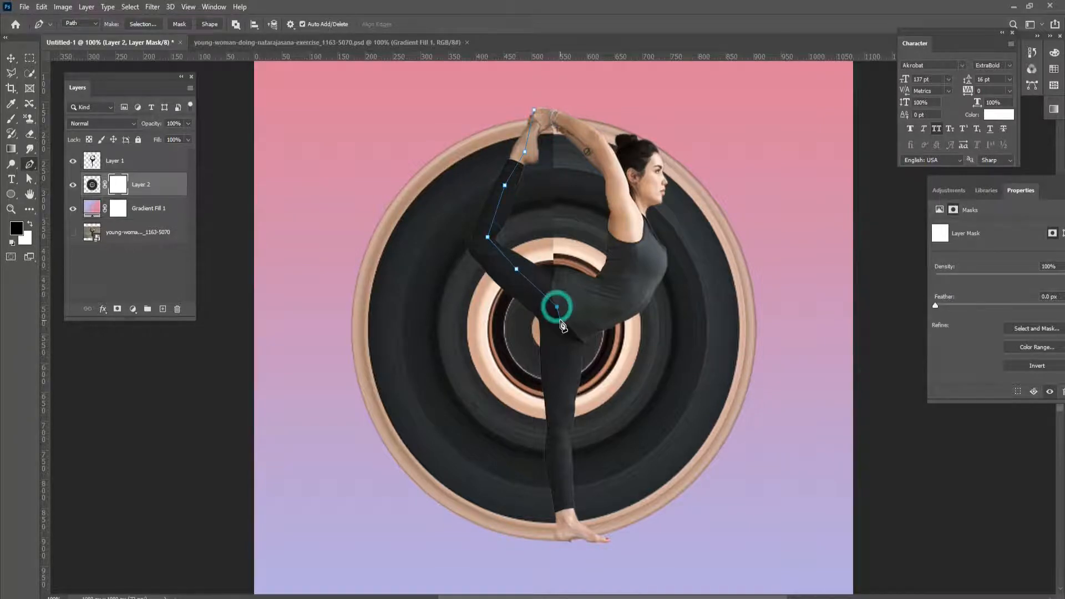
click(562, 368)
click(563, 512)
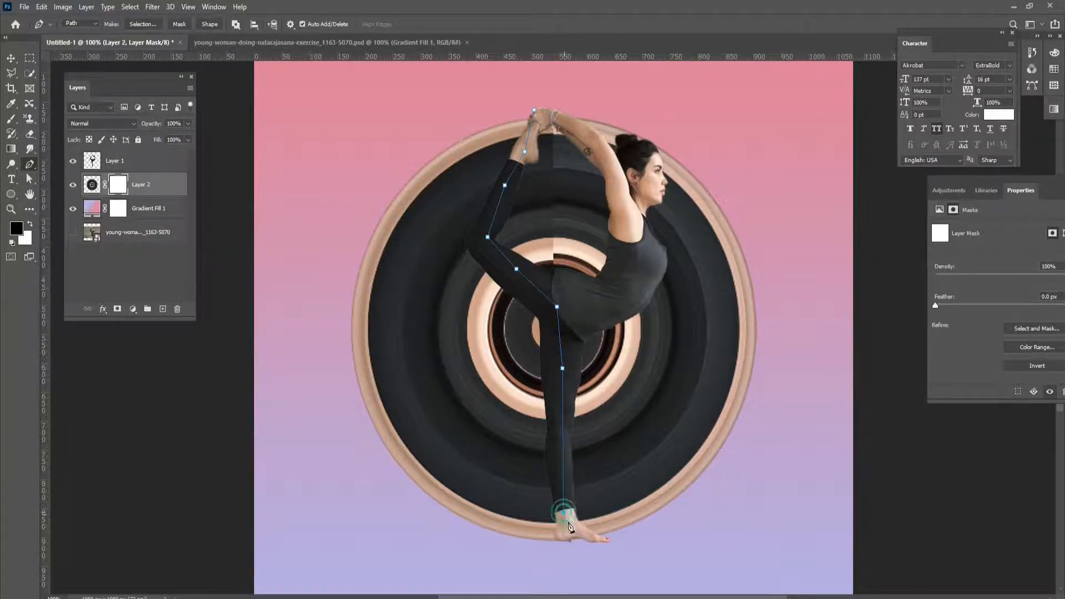
Continue the pen path outside the circle's right half and close it at the raised foot.
click(774, 504)
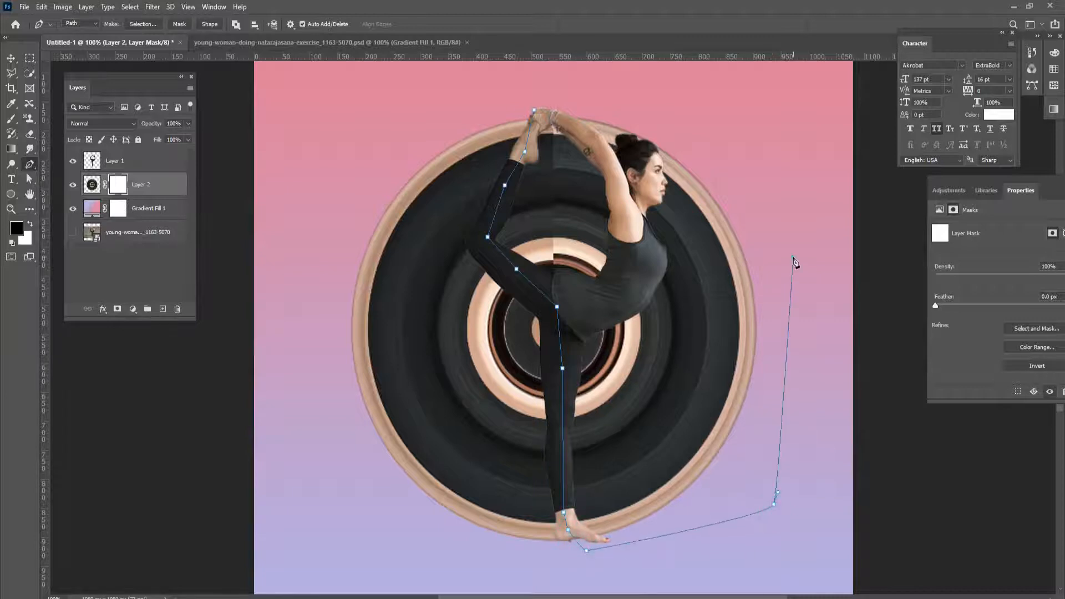
click(793, 257)
click(770, 176)
click(702, 120)
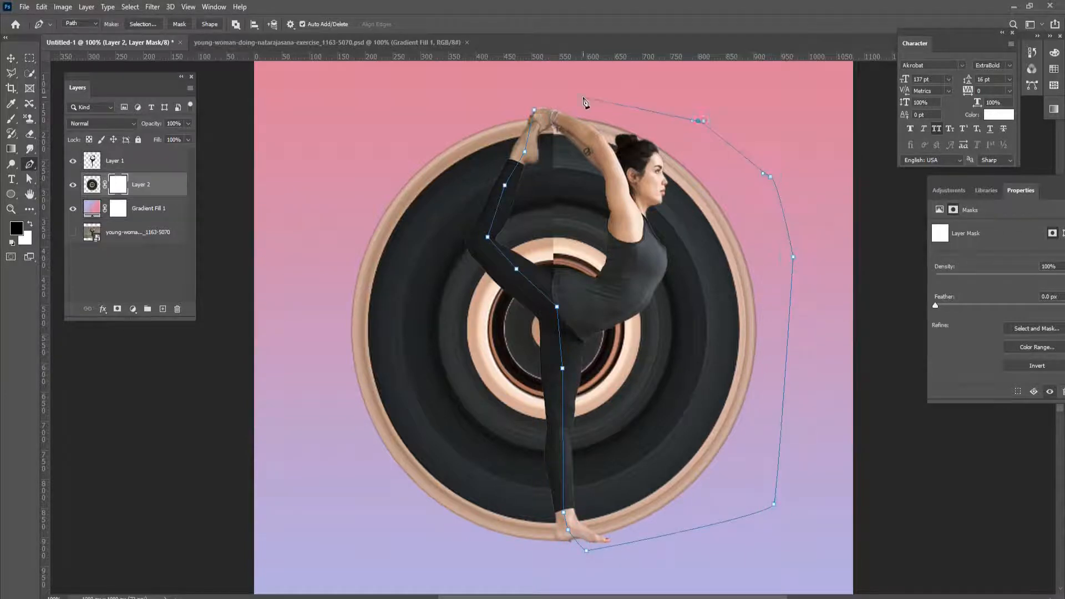
click(534, 110)
Convert the closed path to a selection, fill it with black on Layer 2's mask and deselect.
key(ctrl+minus)
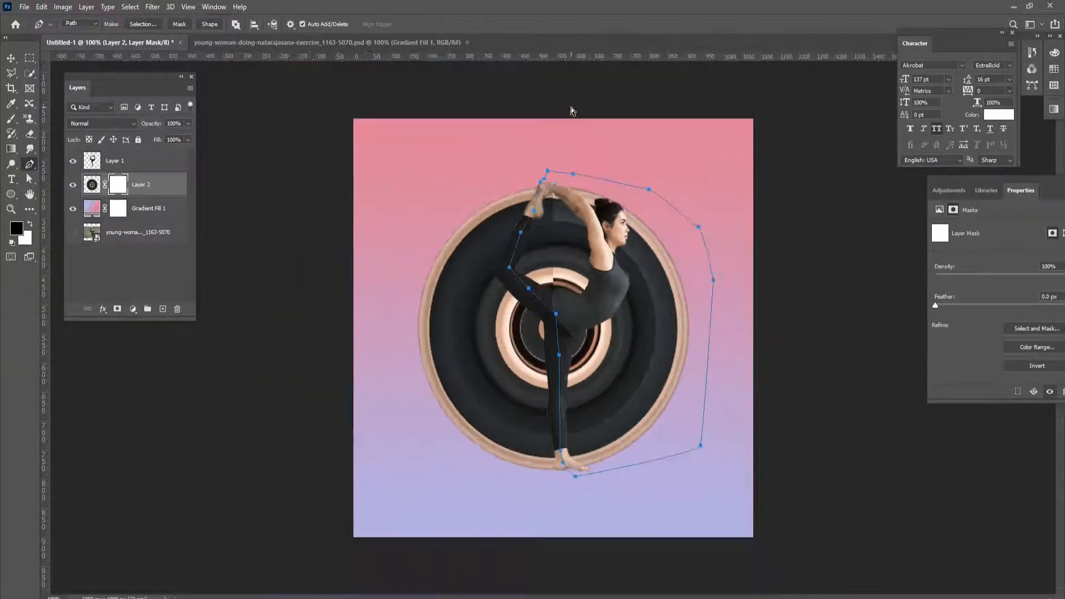
key(ctrl+Return)
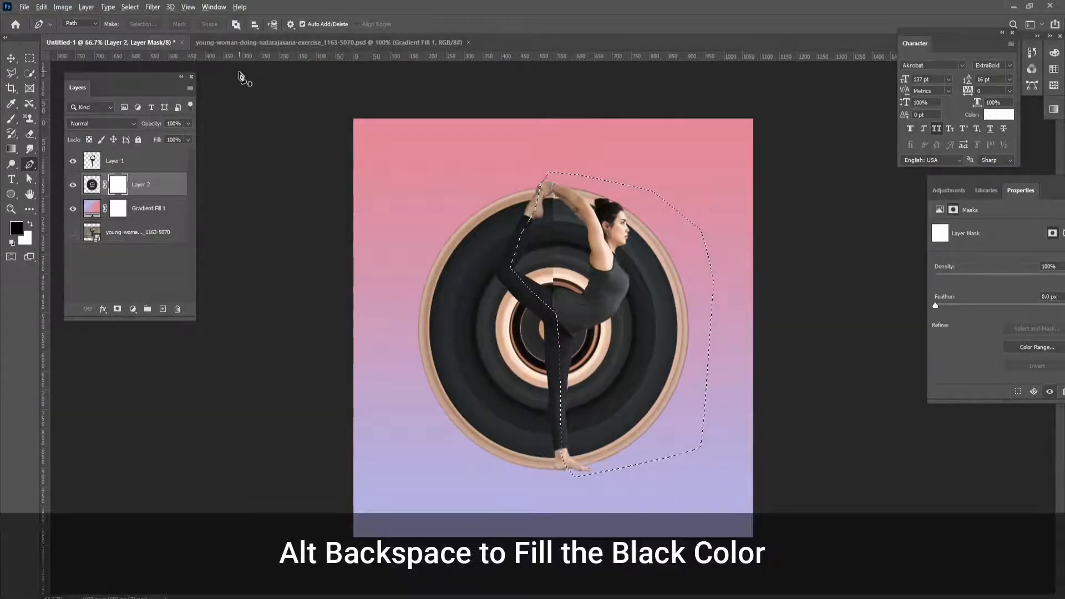
key(alt+BackSpace)
key(ctrl+d)
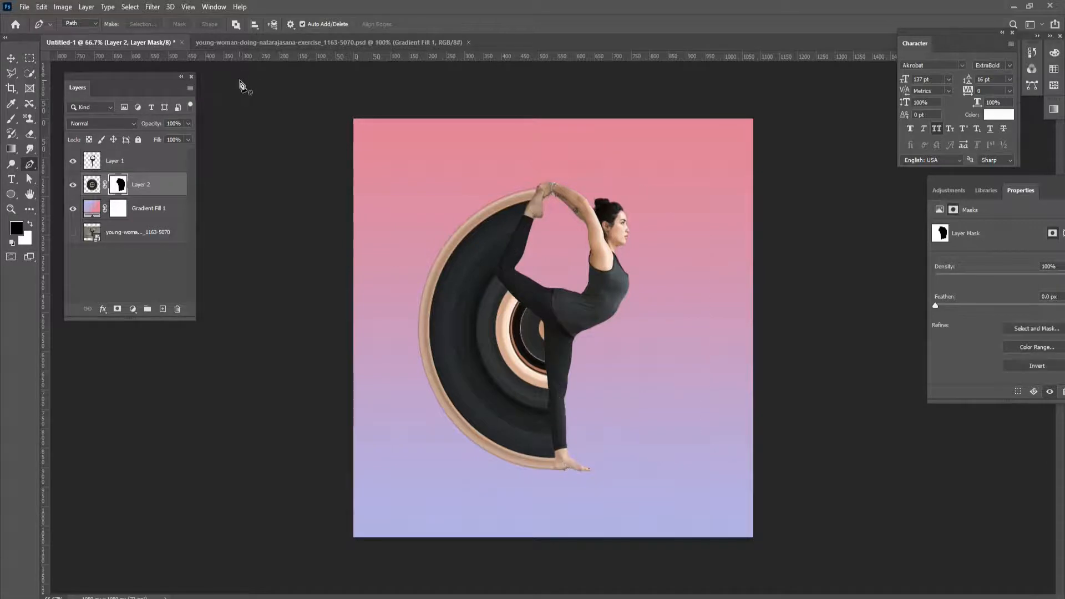
Add a drop shadow to Layer 1 with 50% opacity, 90° angle, 6 px distance, 7% spread and 15 px size.
click(116, 161)
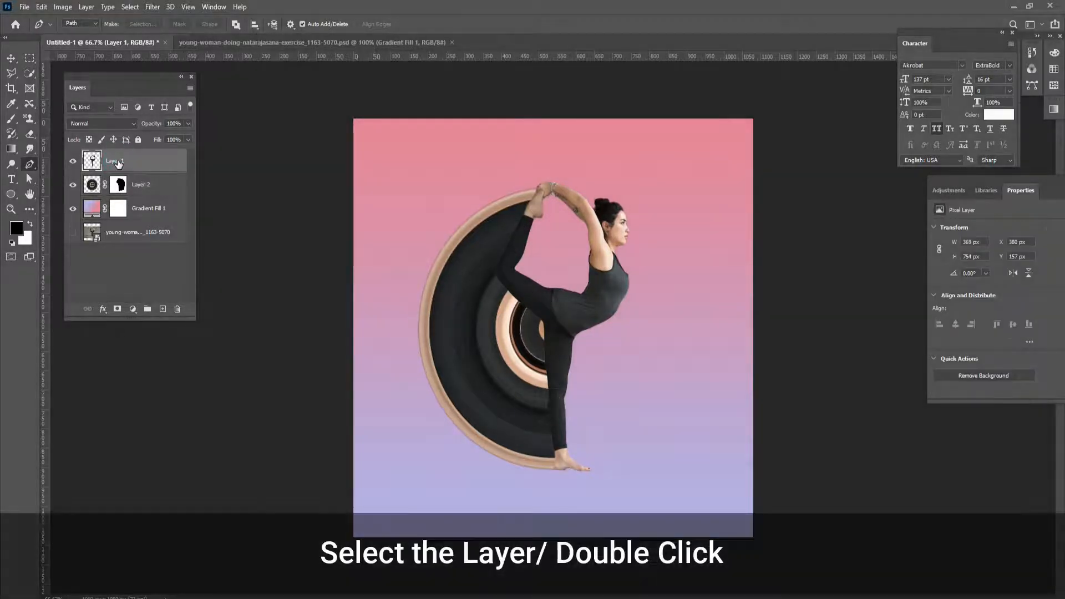
double_click(143, 161)
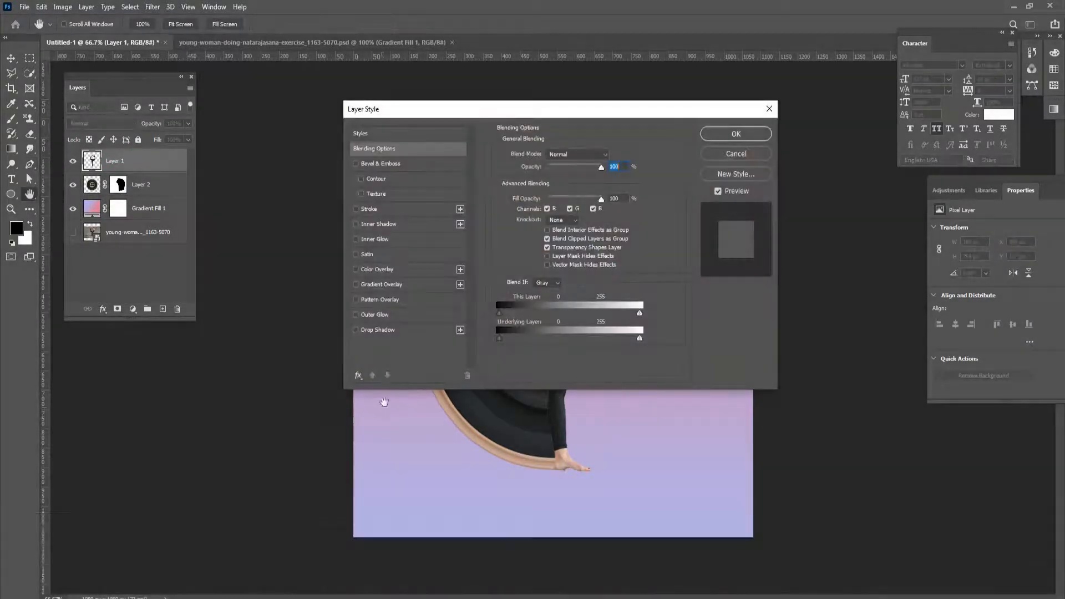
click(374, 330)
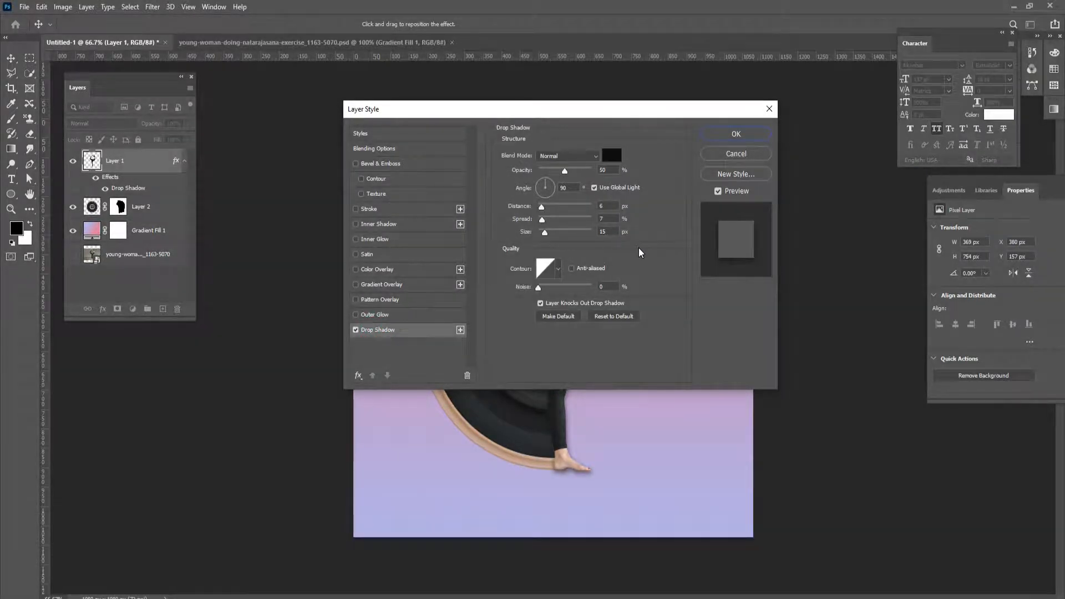
click(741, 135)
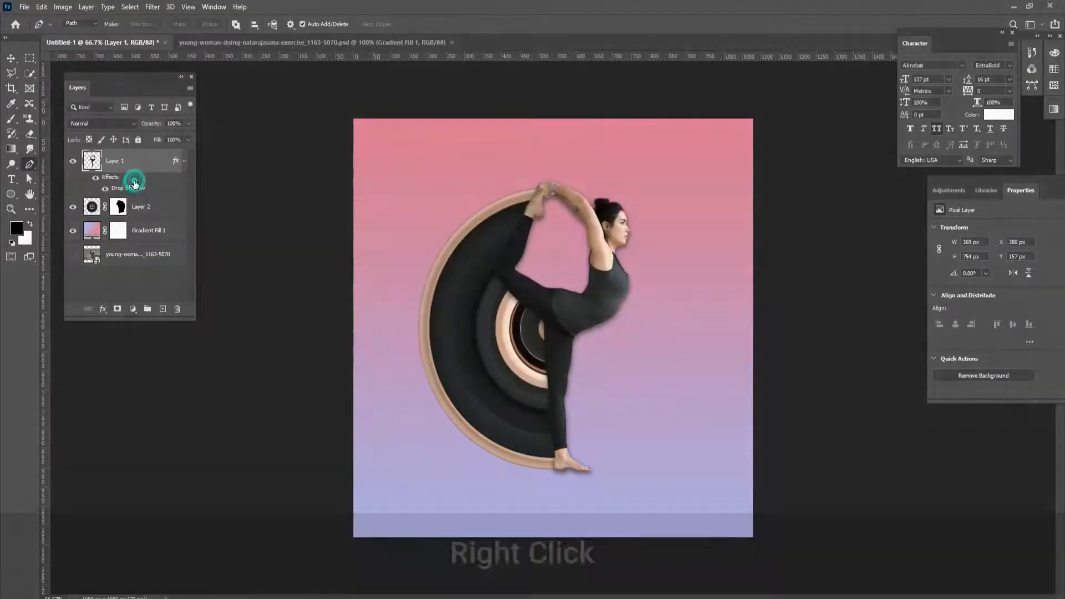
Separate Layer 1's drop shadow effect into its own layer.
right_click(137, 190)
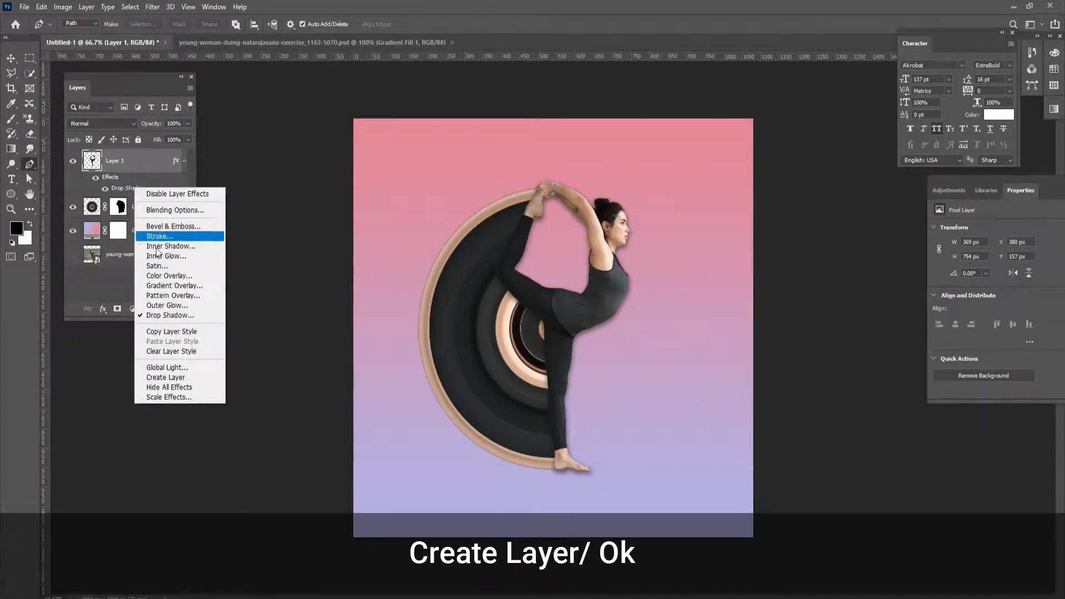
click(178, 378)
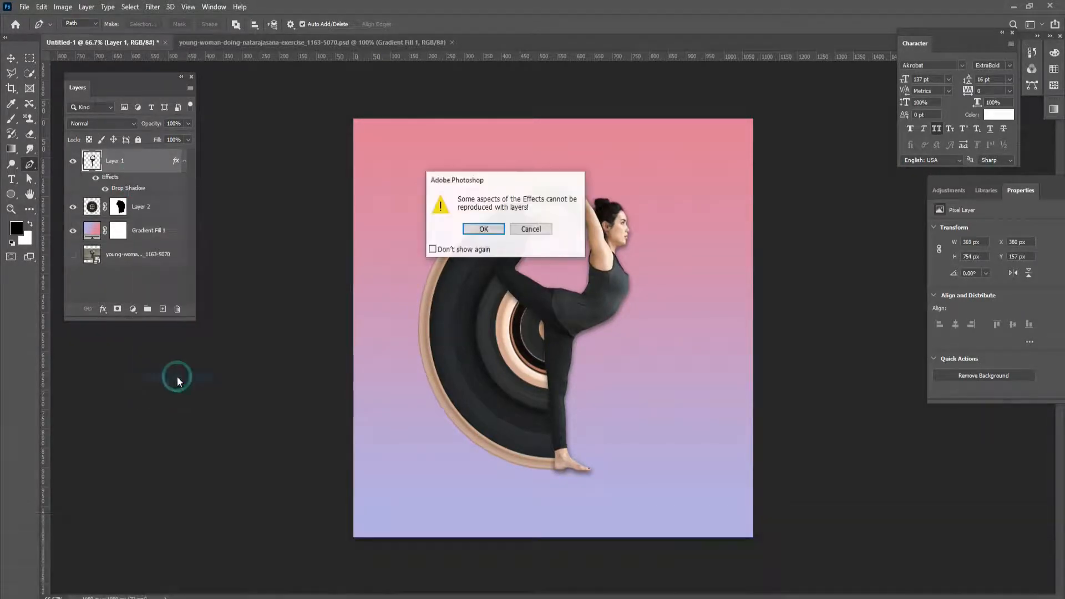
click(476, 232)
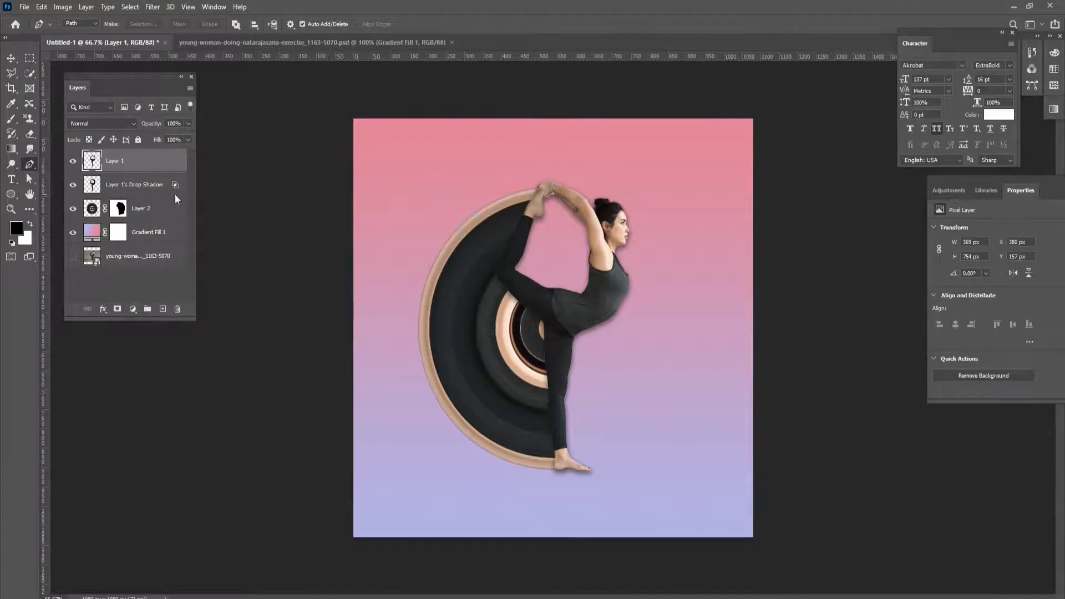
Add a mask to the separated drop shadow layer and brush black over the unwanted shadow around the woman's body.
click(132, 186)
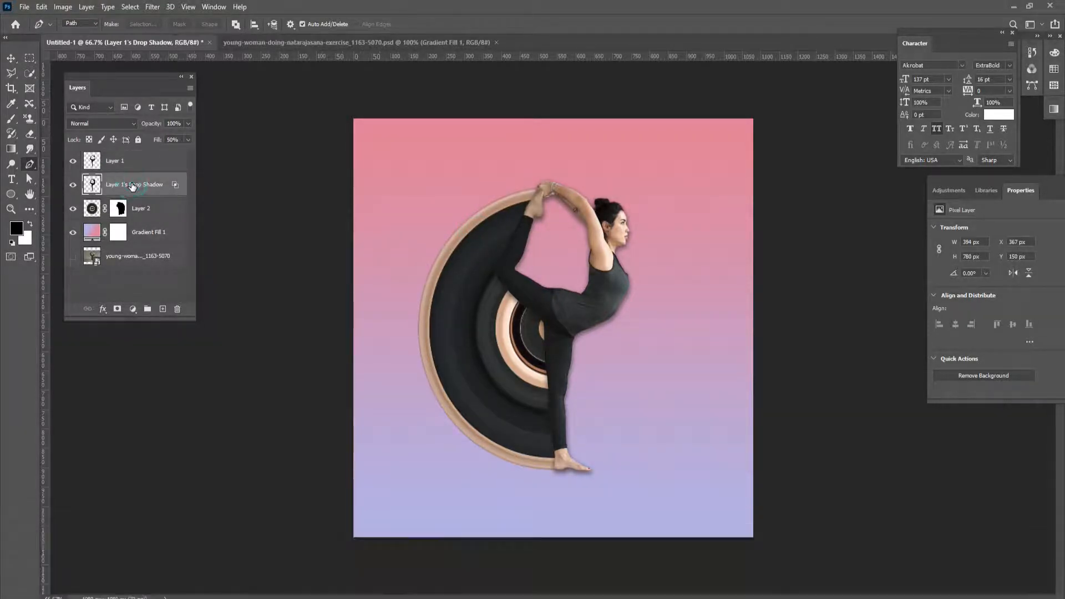
click(118, 309)
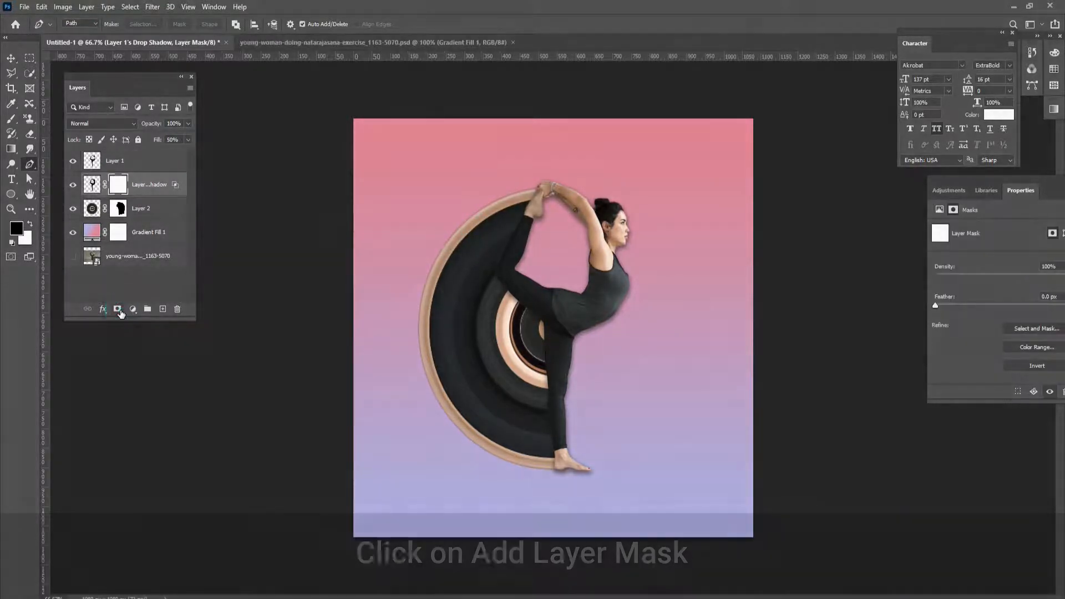
click(12, 120)
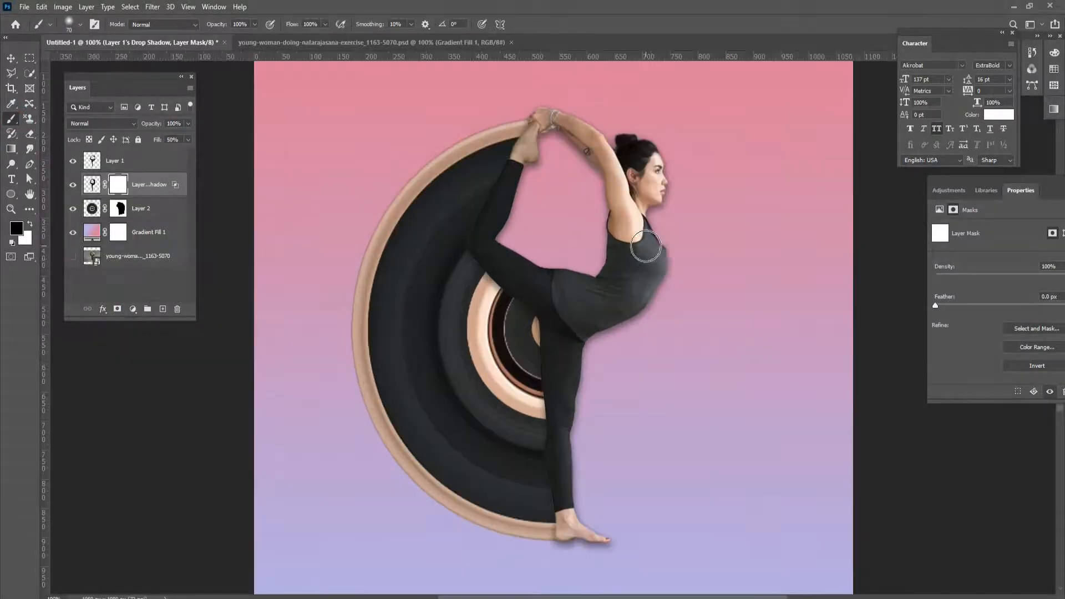
scroll(574, 134, up, 3)
mouse_move(506, 253)
mouse_down()
mouse_move(621, 316)
mouse_move(612, 329)
mouse_move(651, 402)
mouse_move(642, 461)
mouse_move(673, 382)
mouse_up()
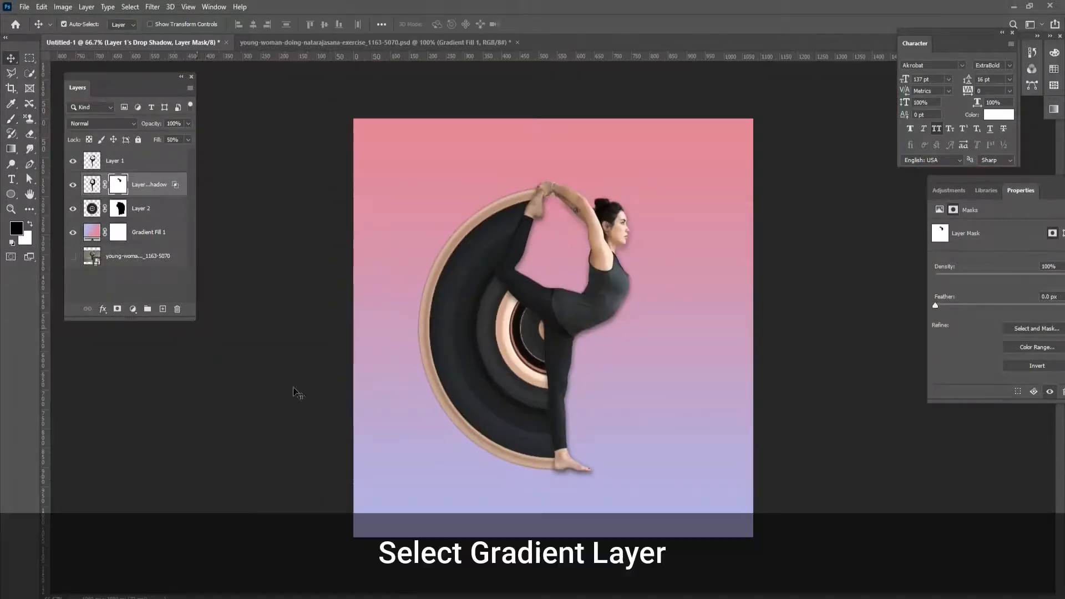
Create a new layer above Gradient Fill 1 and paint one soft black brush dab, about 112 px wide, below the standing foot.
click(152, 233)
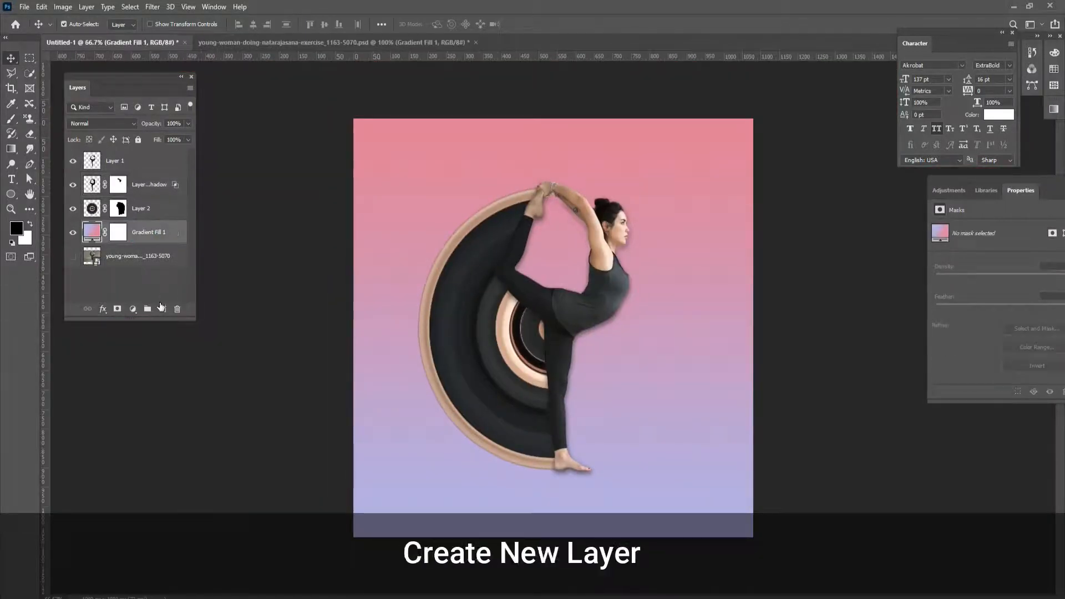
click(162, 309)
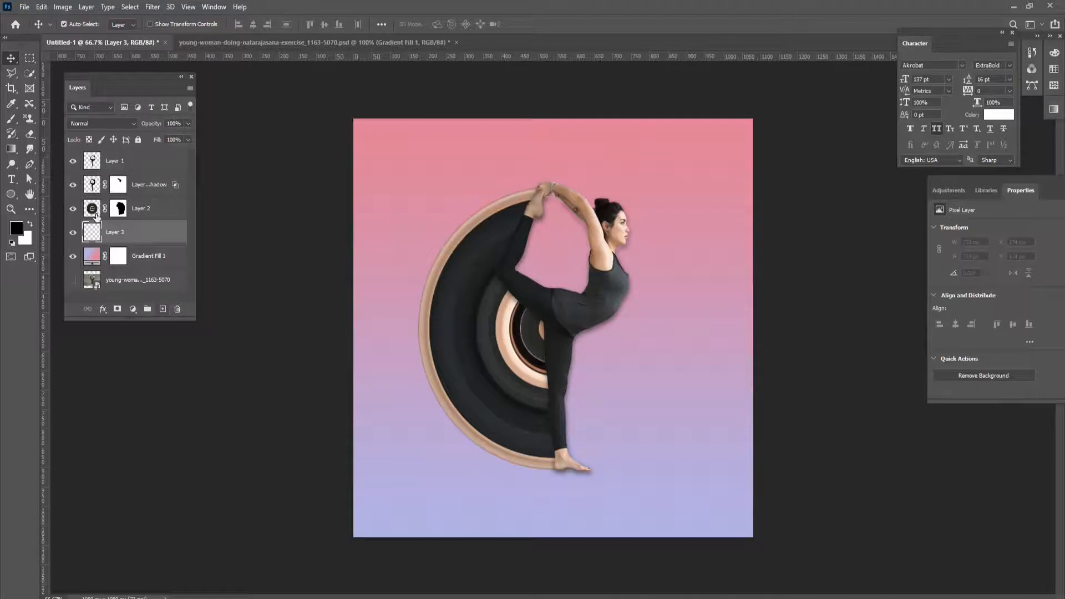
click(11, 118)
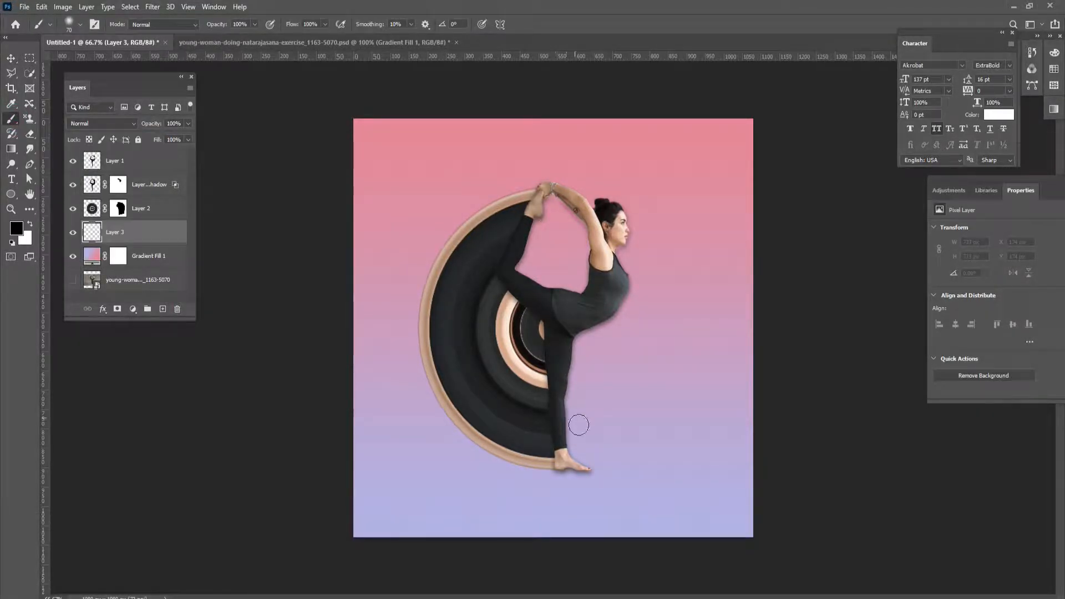
click(556, 487)
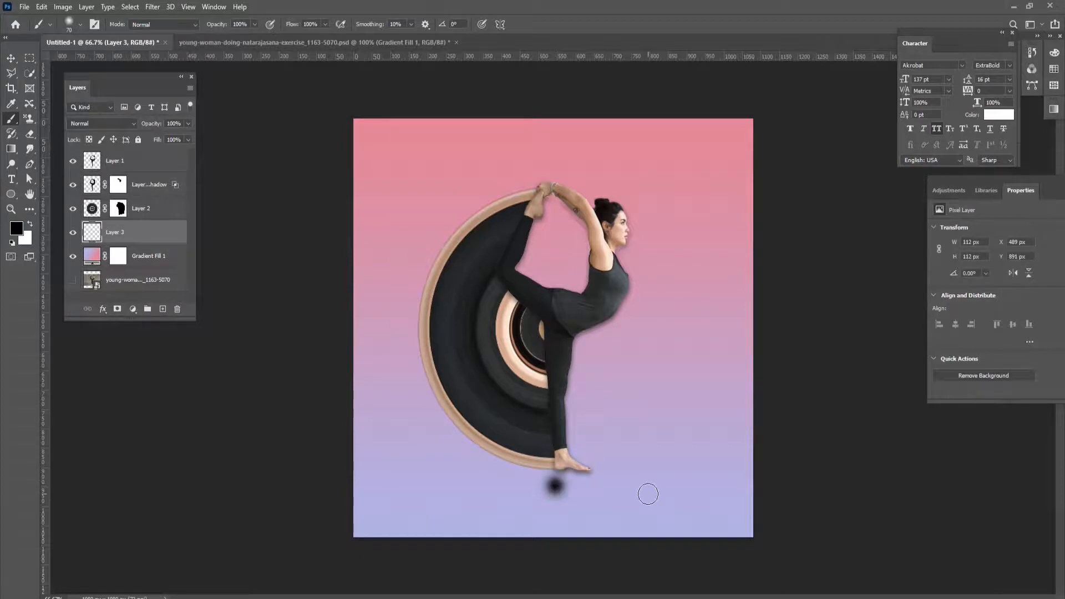
Transform the black dab into a flat ground shadow about 646% wide and 76% high, placed just under the foot.
key(ctrl+t)
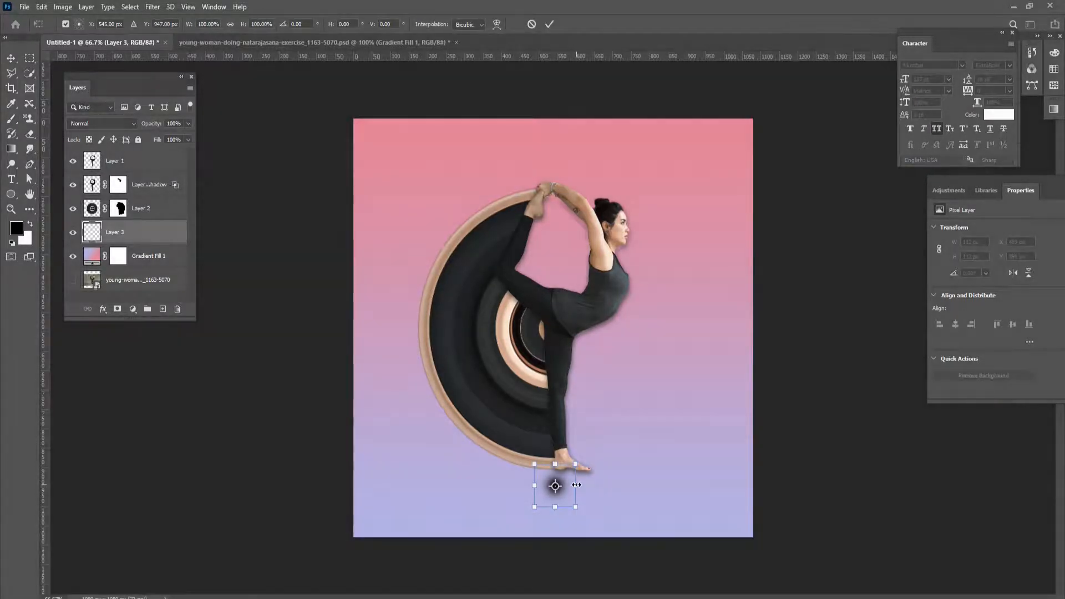
drag(577, 485, 688, 469)
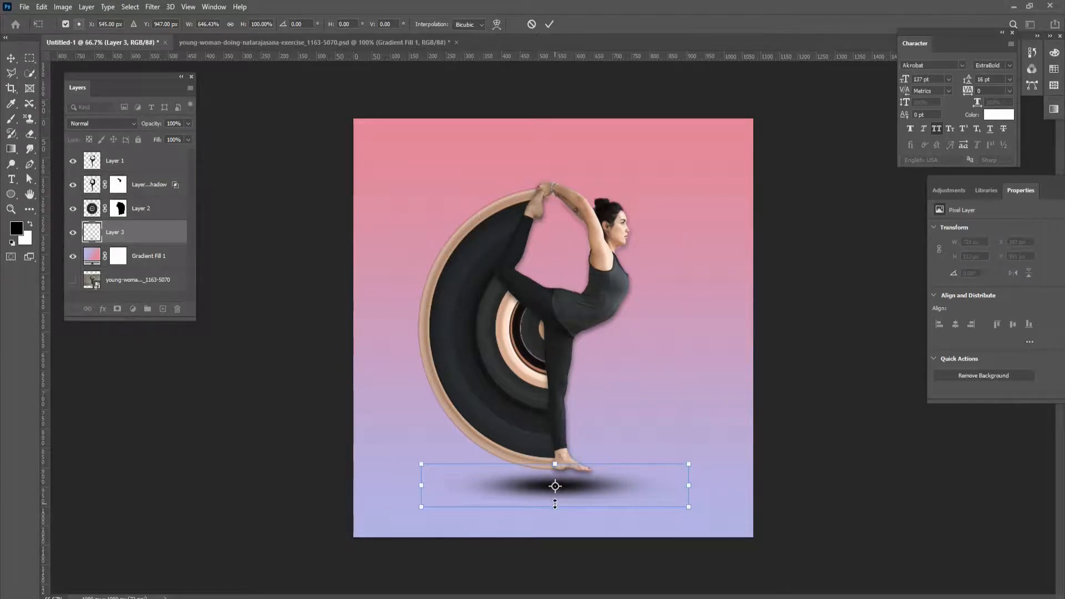
mouse_move(555, 505)
mouse_down()
mouse_move(602, 477)
mouse_move(605, 486)
mouse_up()
key(Return)
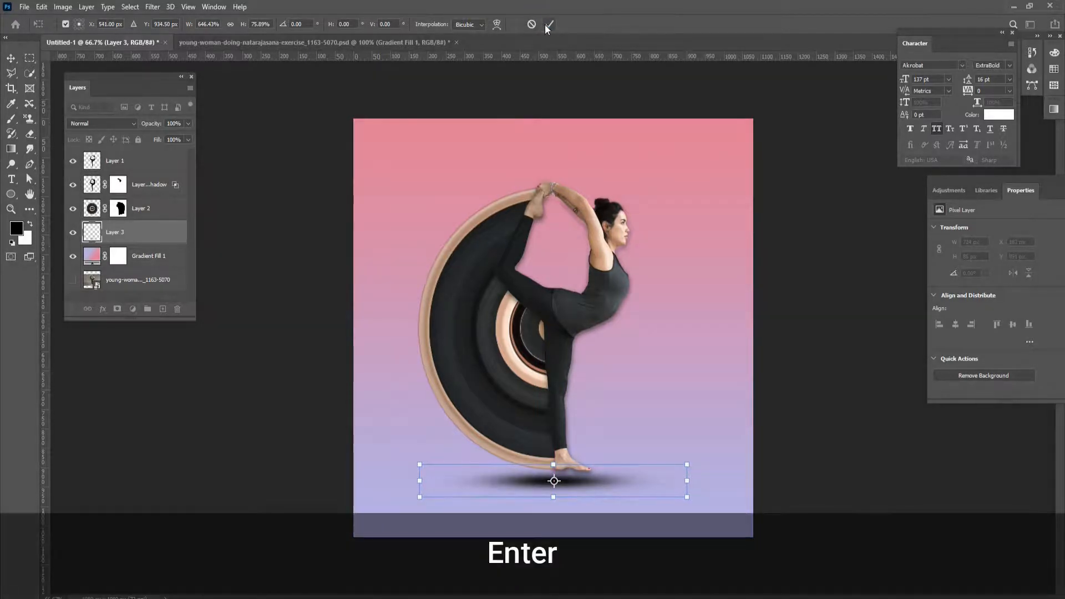
Apply a Gaussian Blur with a radius of 9.6 pixels to the ground shadow on Layer 3.
click(152, 6)
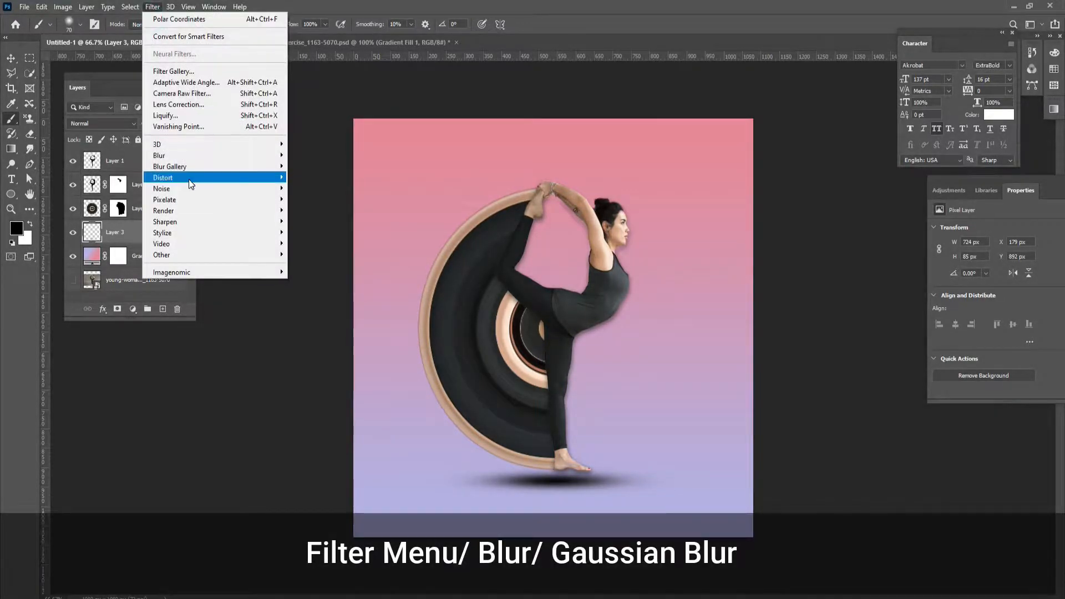
mouse_move(190, 156)
click(315, 199)
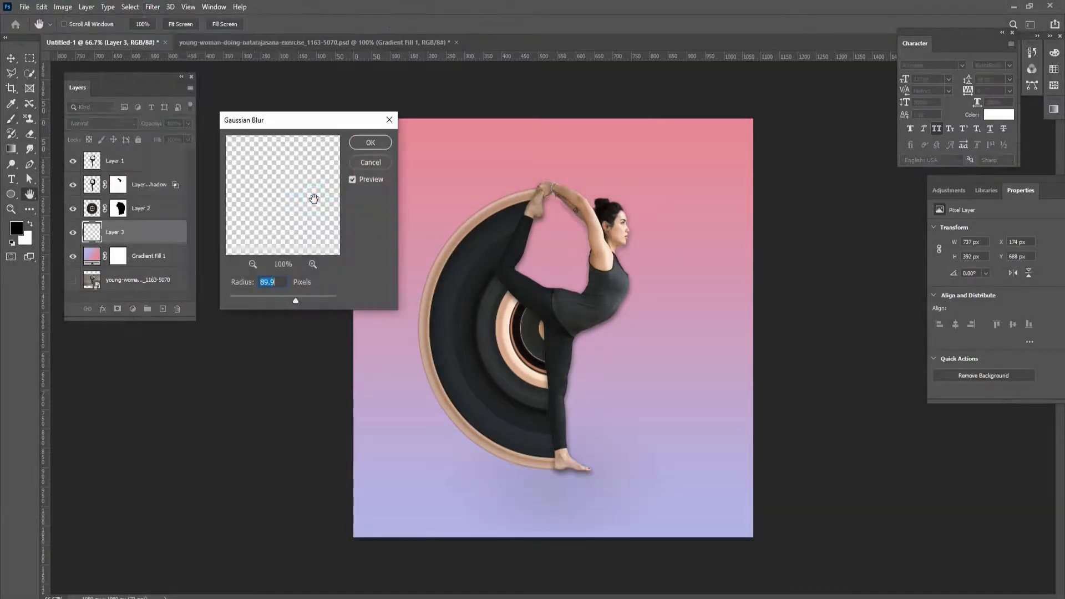
drag(295, 299, 256, 294)
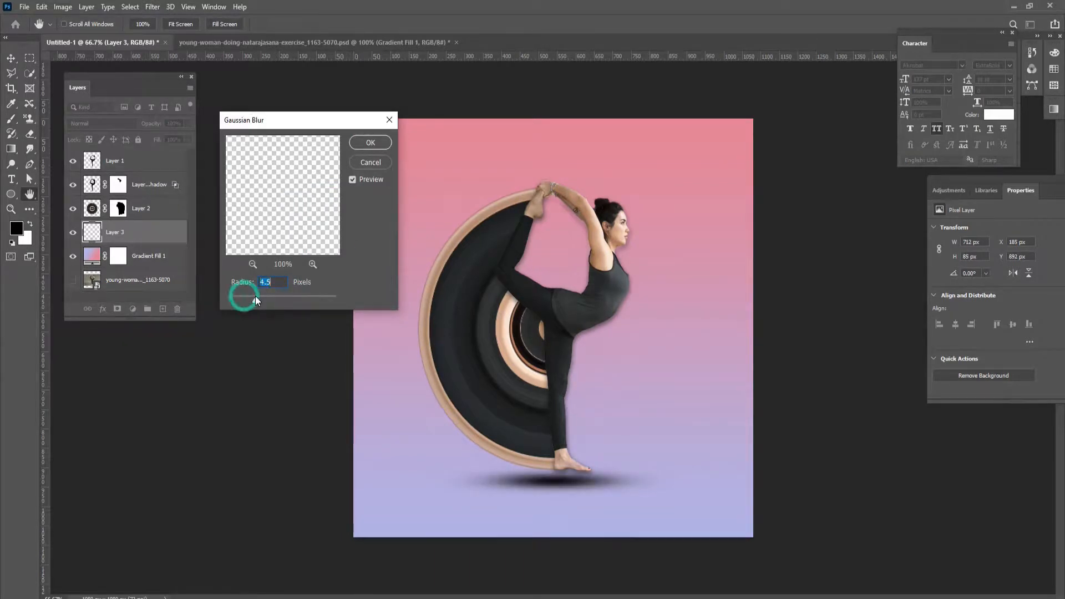
drag(260, 296, 260, 297)
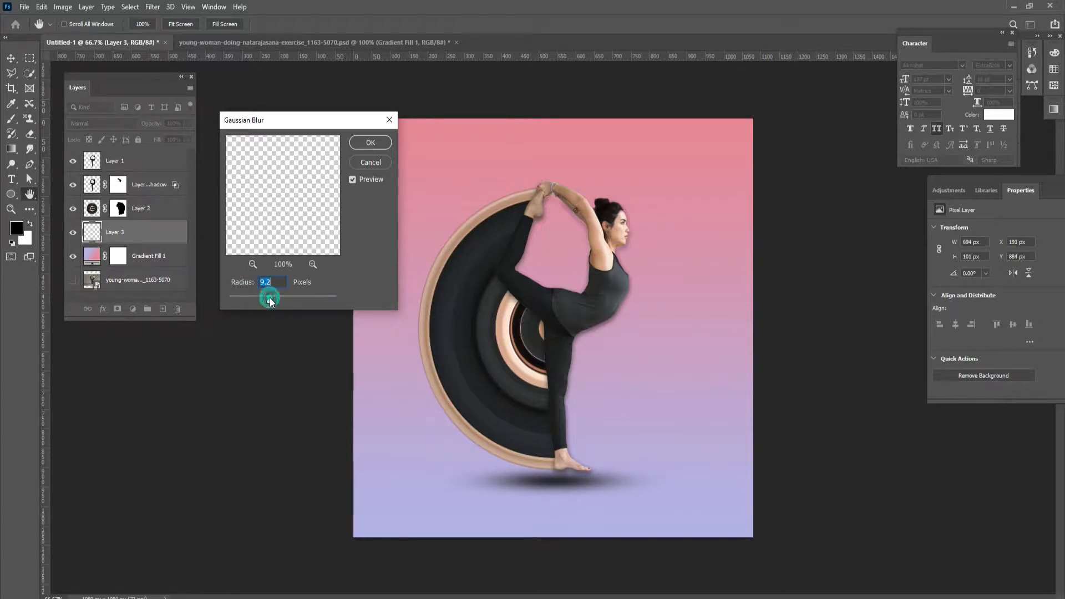
drag(270, 298, 271, 298)
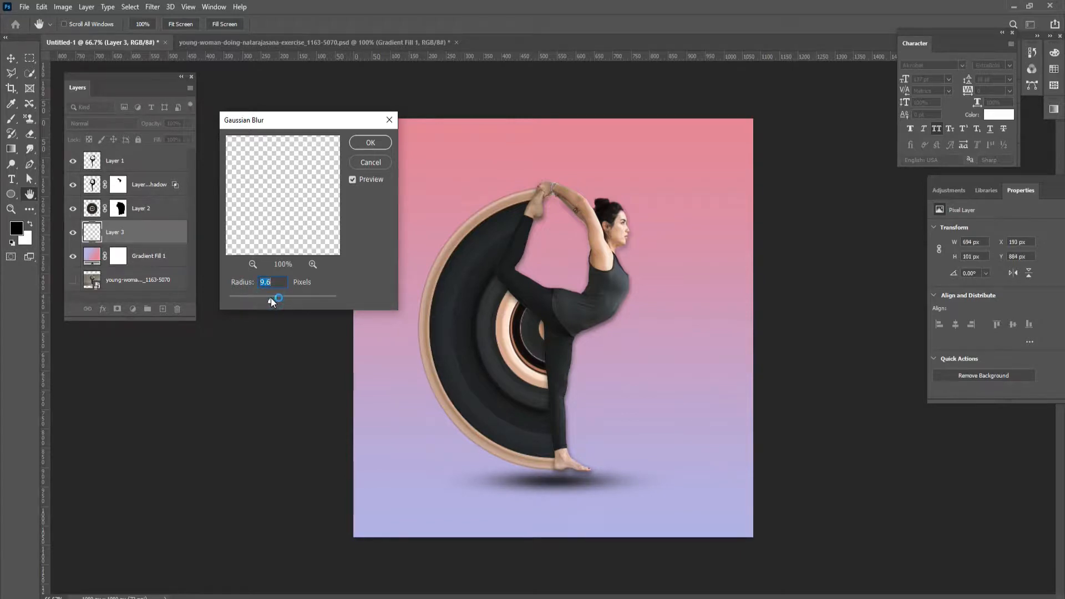
click(368, 143)
key(b)
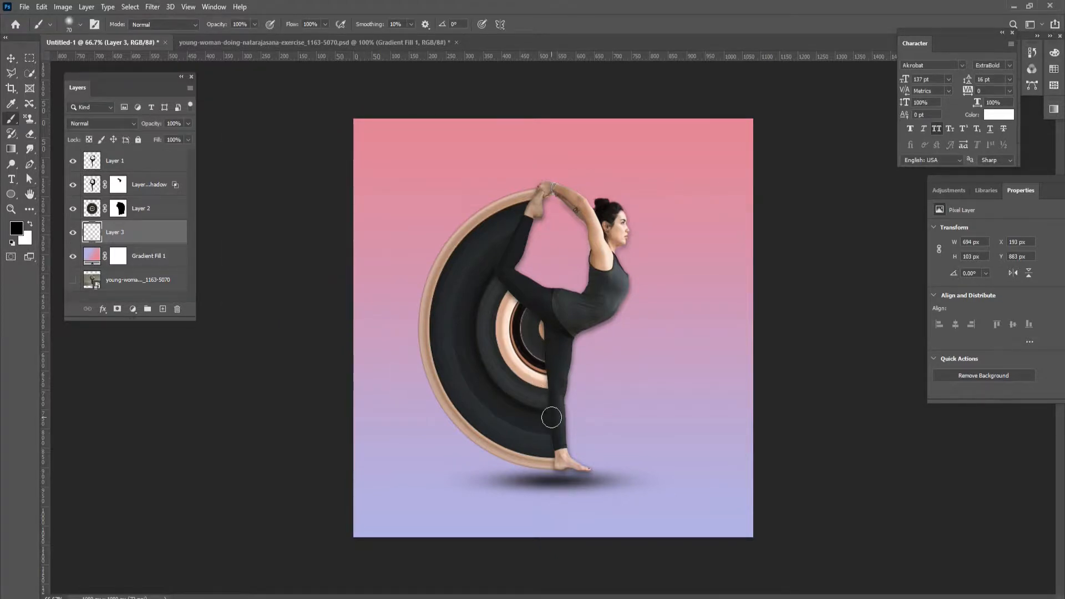
key(v)
drag(577, 488, 567, 484)
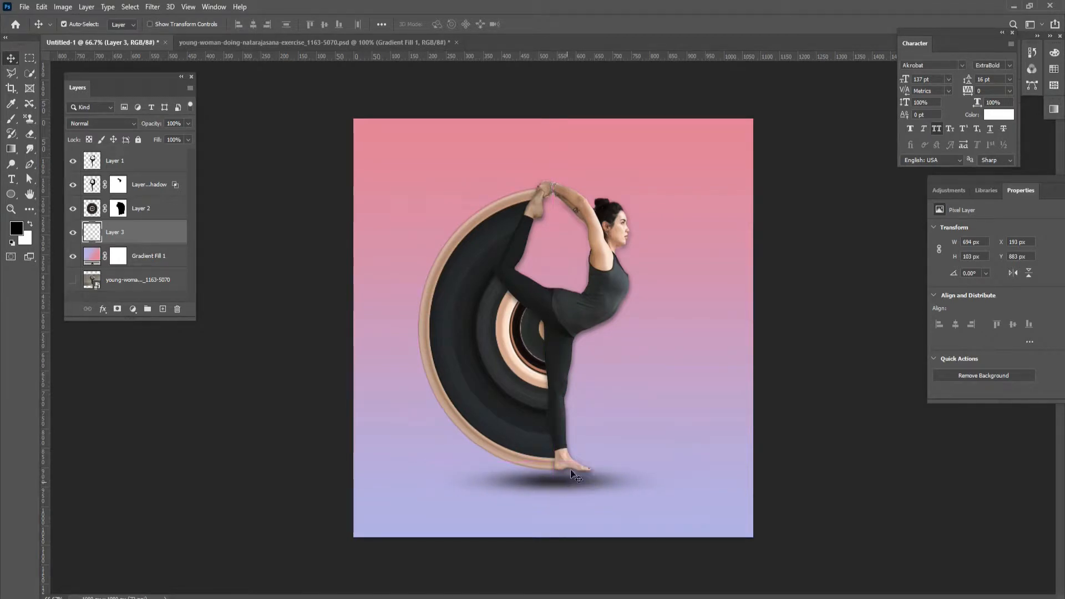